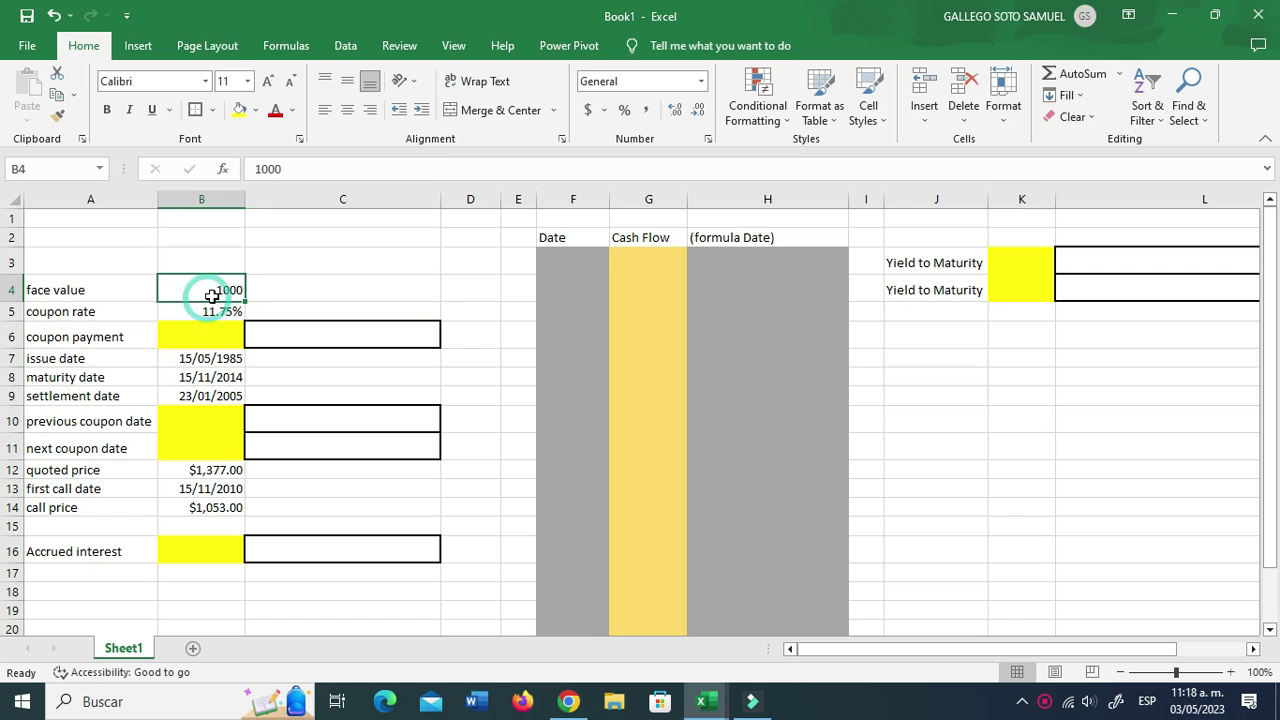
Apply the dollar accounting number format to the face value in cell B4.
{"action": "left_click", "coordinate": [208, 256]}
{"action": "left_click", "coordinate": [231, 289]}
{"action": "left_click", "coordinate": [588, 110]}
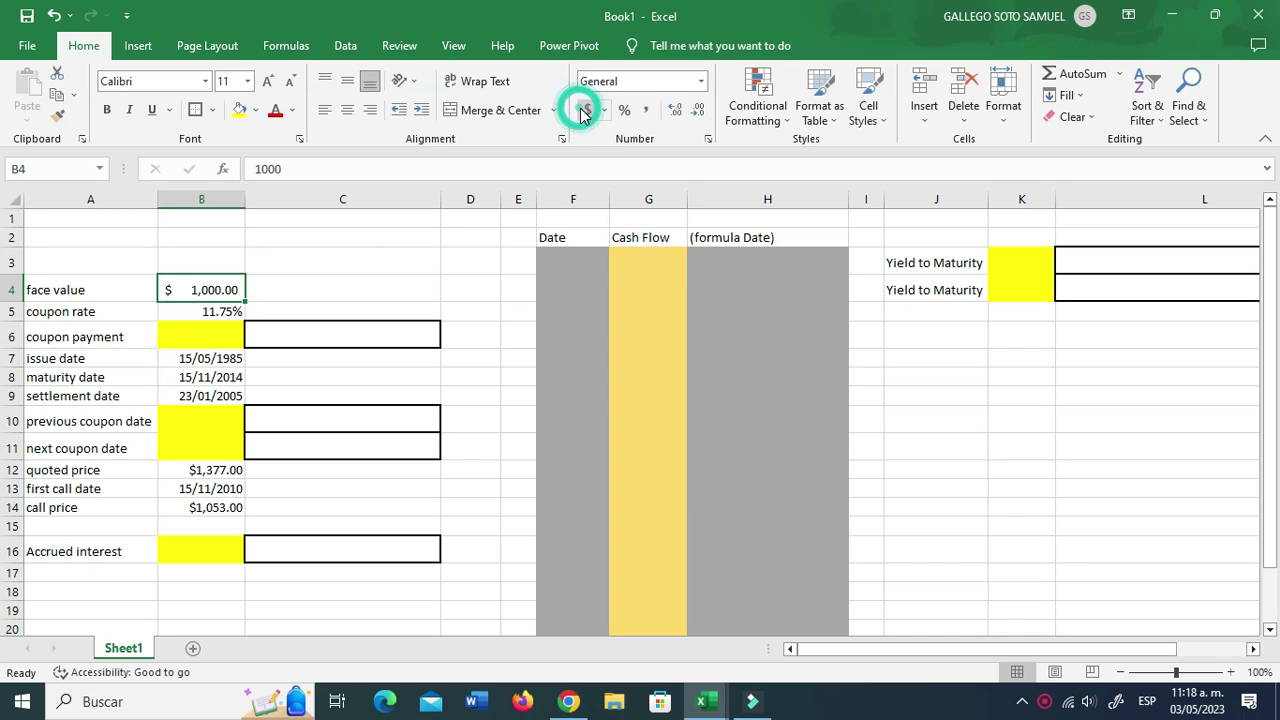
{"action": "left_click", "coordinate": [410, 293]}
{"action": "left_click", "coordinate": [457, 292]}
{"action": "left_click", "coordinate": [338, 289]}
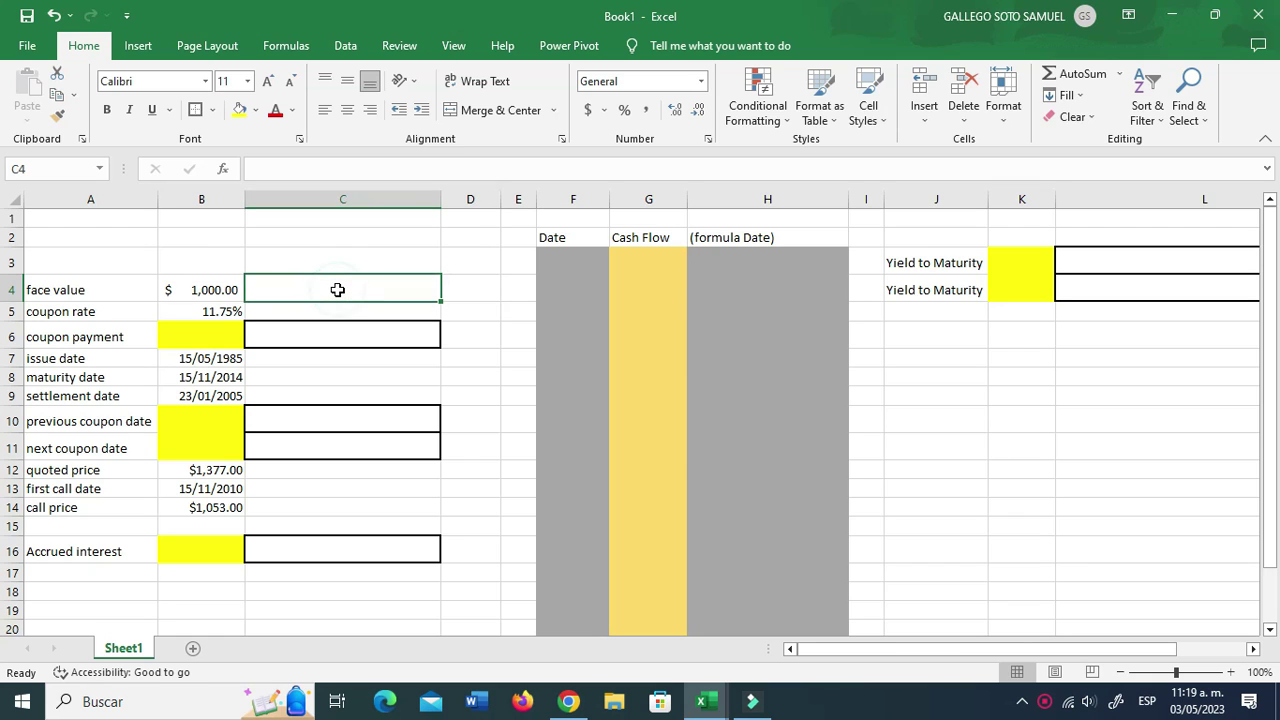
{"action": "left_click", "coordinate": [366, 257]}
Review the face value, coupon rate, yellow cells for the coupon payment and coupon dates, and the formula-text cell C6.
{"action": "left_click", "coordinate": [184, 292]}
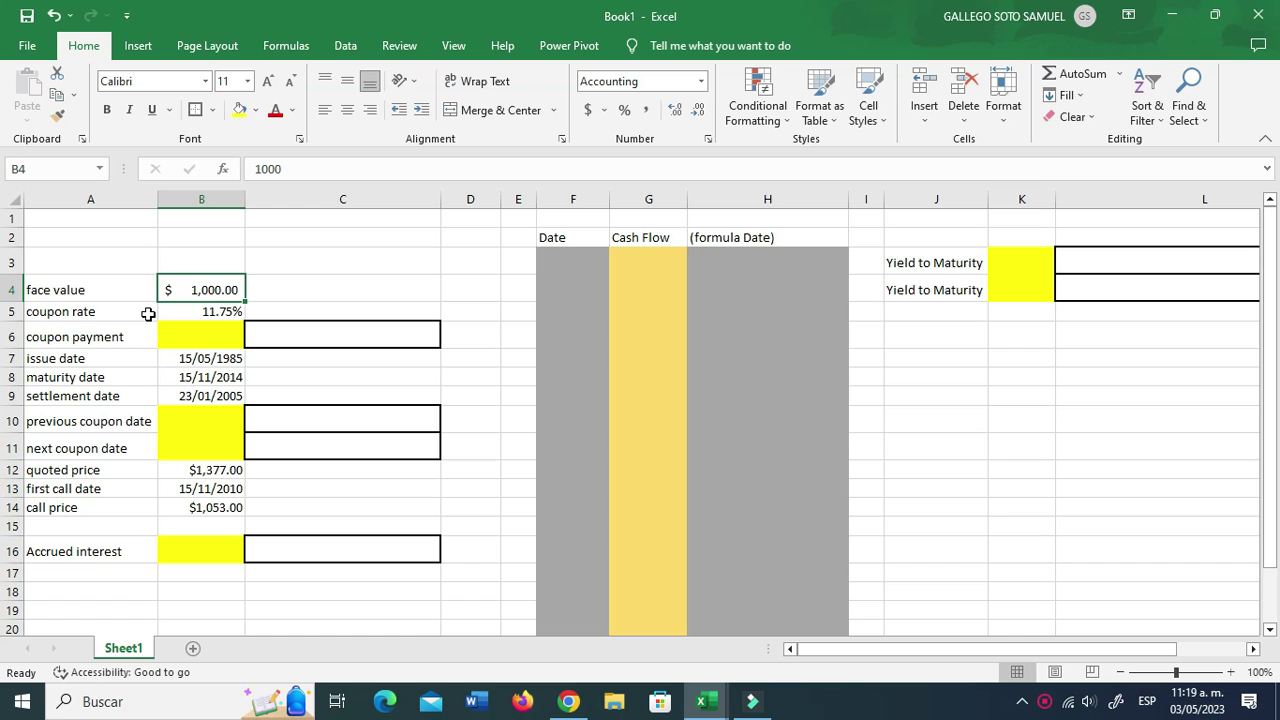
{"action": "left_click", "coordinate": [180, 315]}
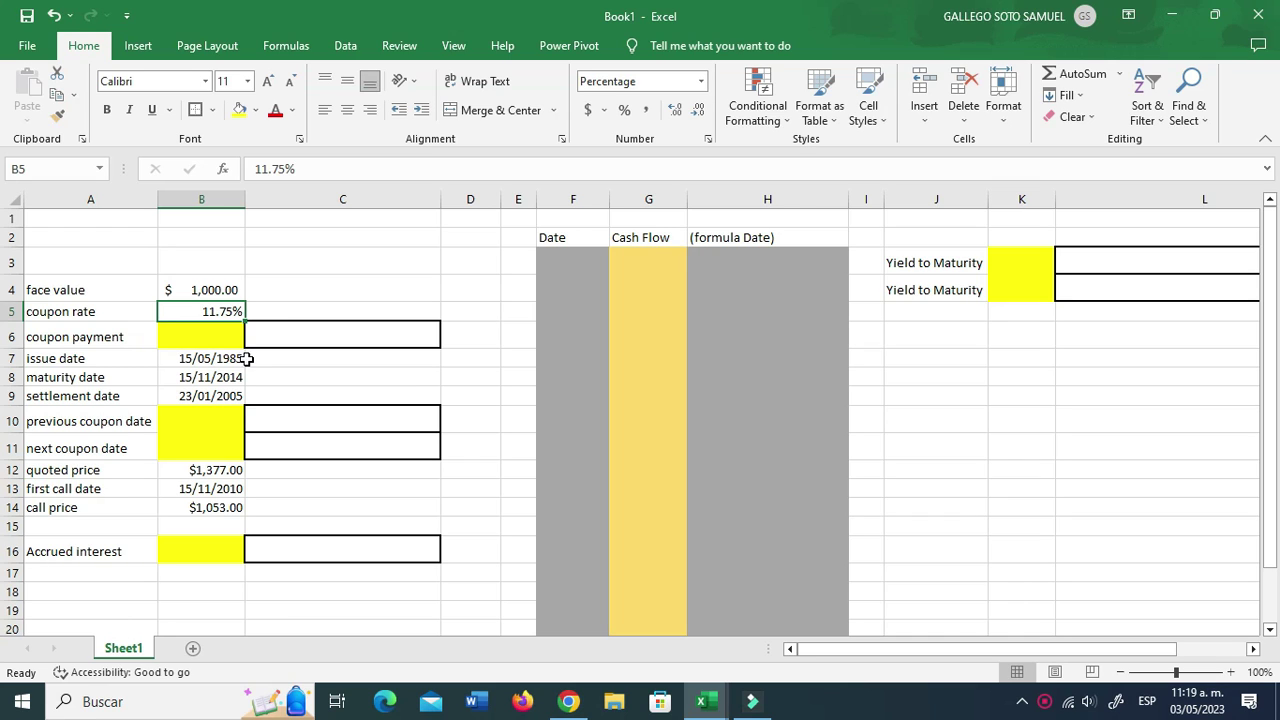
{"action": "left_click", "coordinate": [209, 338]}
{"action": "left_click", "coordinate": [209, 421]}
{"action": "left_click", "coordinate": [214, 450]}
{"action": "left_click", "coordinate": [219, 421]}
{"action": "left_click", "coordinate": [203, 332]}
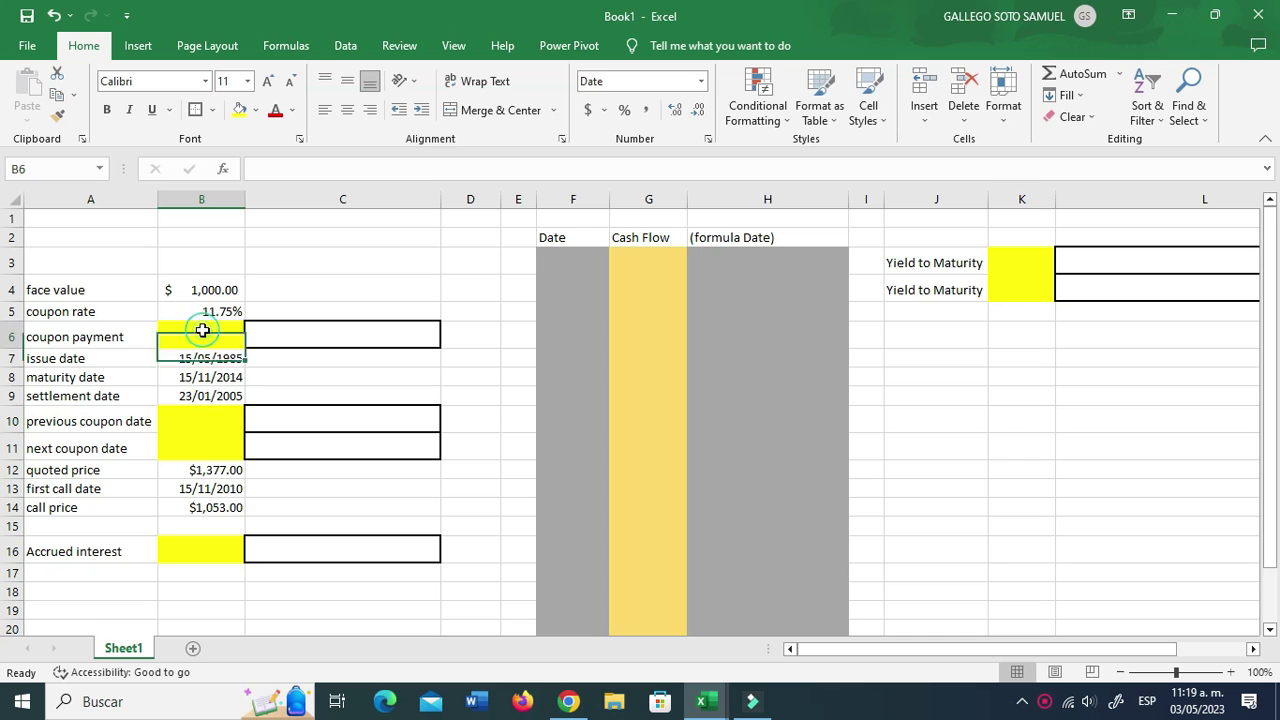
{"action": "left_click", "coordinate": [311, 332]}
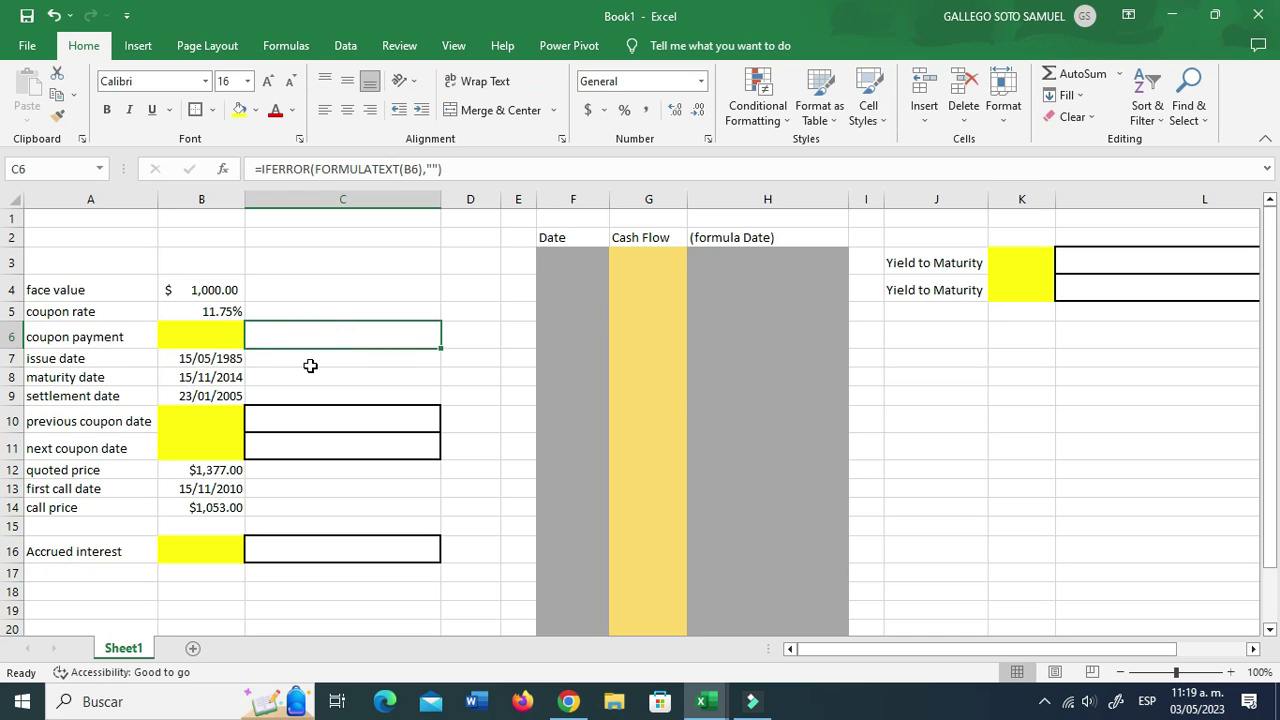
{"action": "left_click", "coordinate": [310, 366]}
{"action": "left_click", "coordinate": [297, 331]}
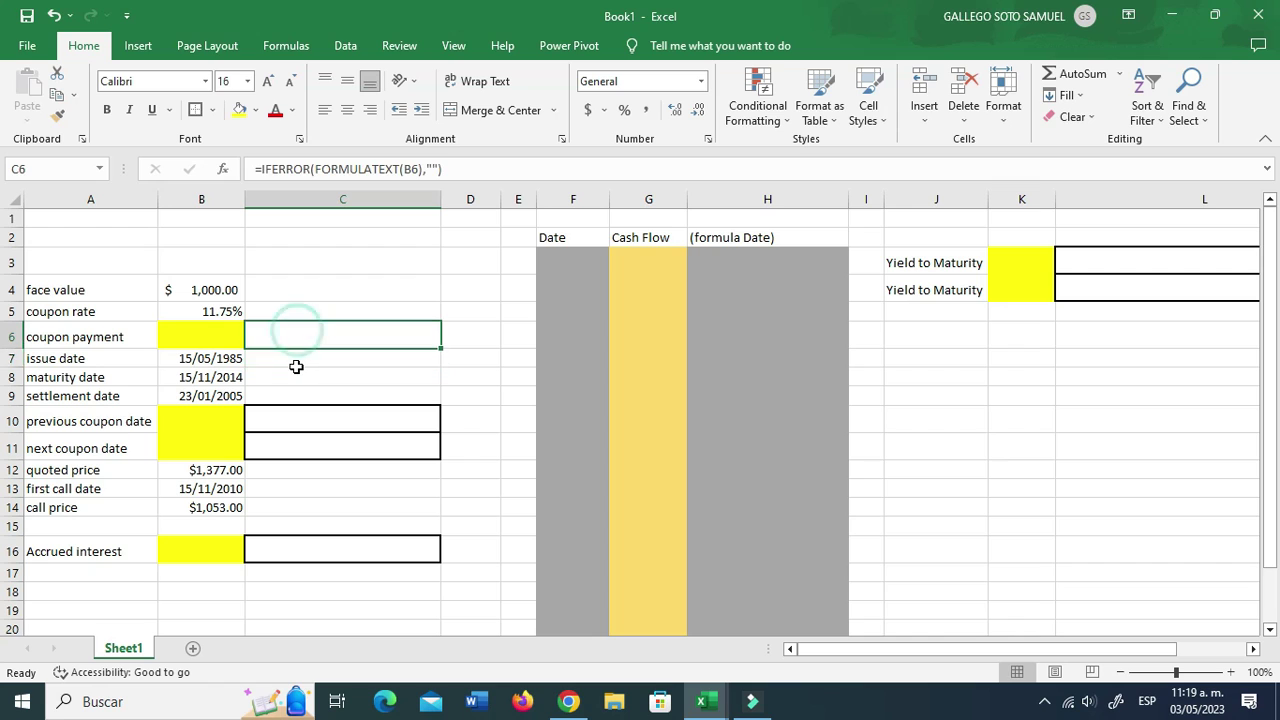
Review the bond's issue, maturity and settlement dates, coupon date cells, quoted price, first call date and call price.
{"action": "left_click", "coordinate": [103, 362]}
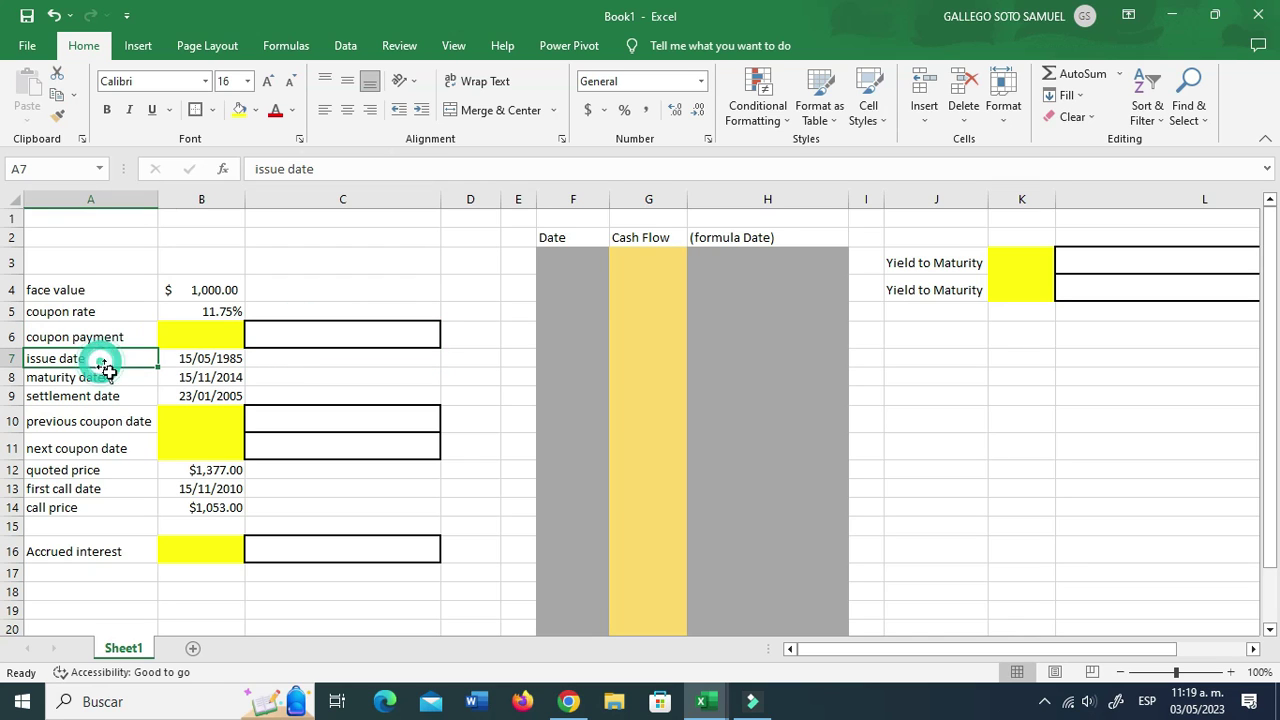
{"action": "left_click", "coordinate": [207, 358]}
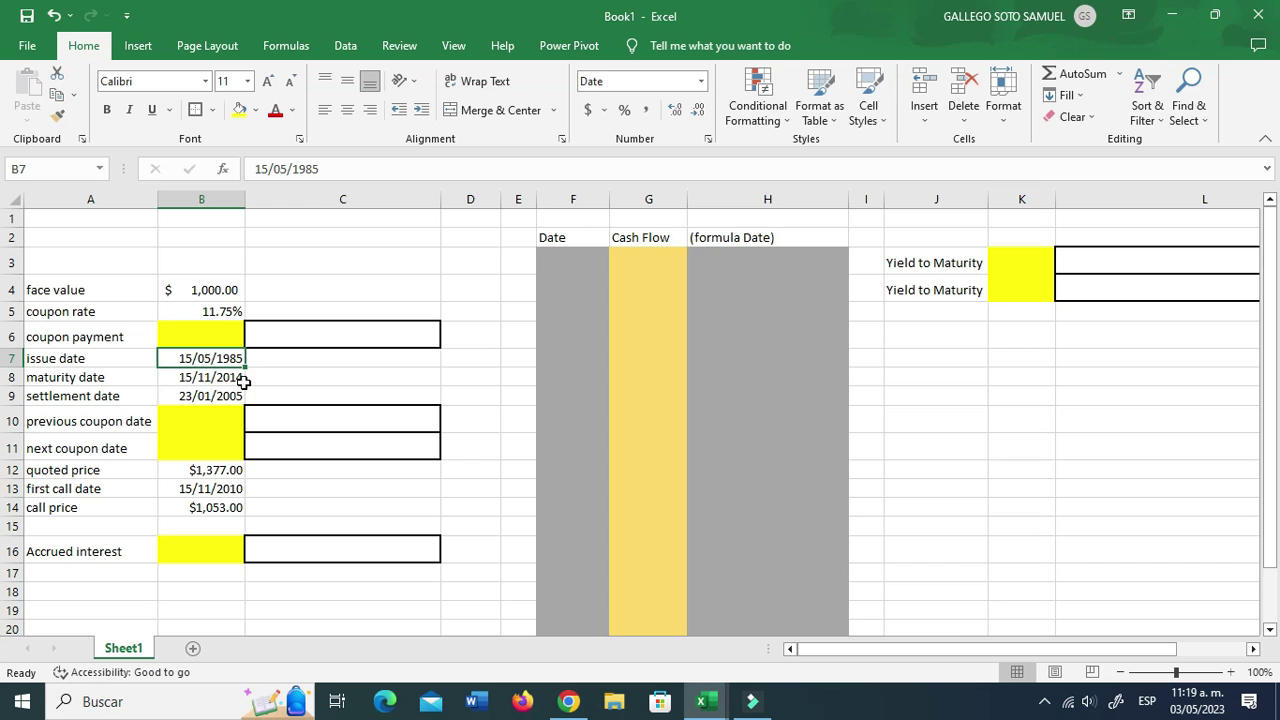
{"action": "left_click", "coordinate": [203, 378]}
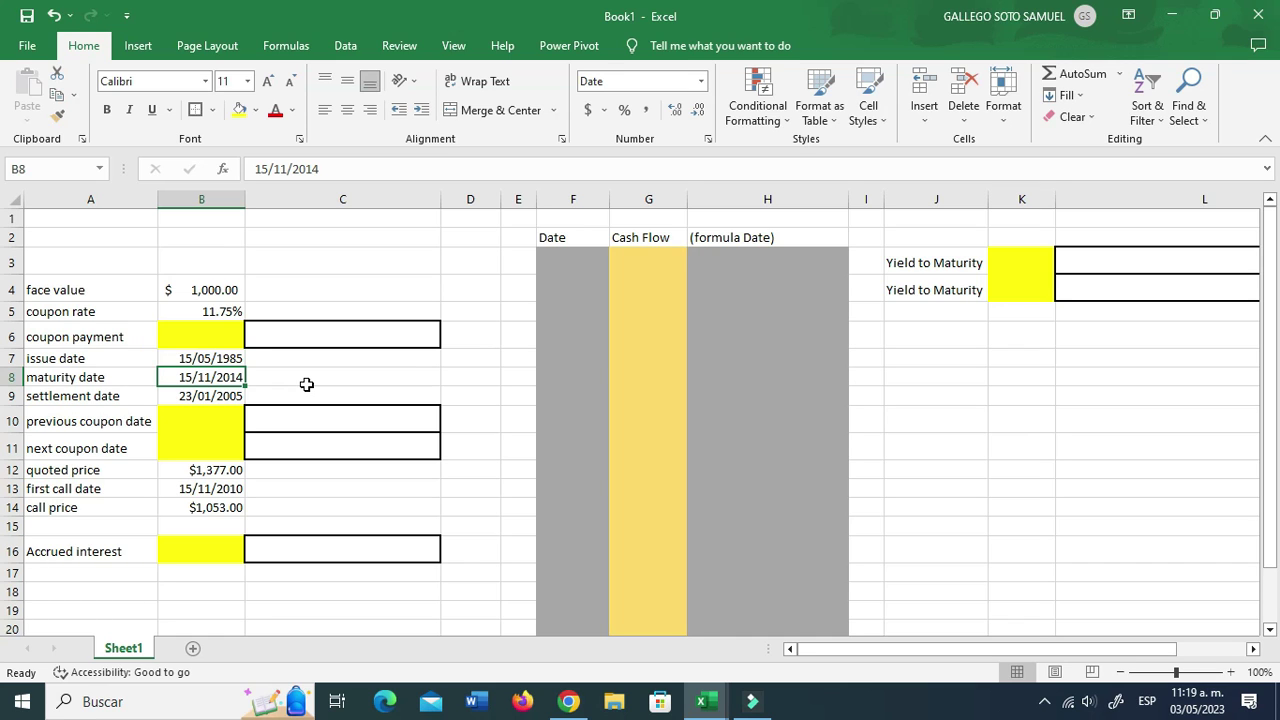
{"action": "left_click", "coordinate": [178, 395]}
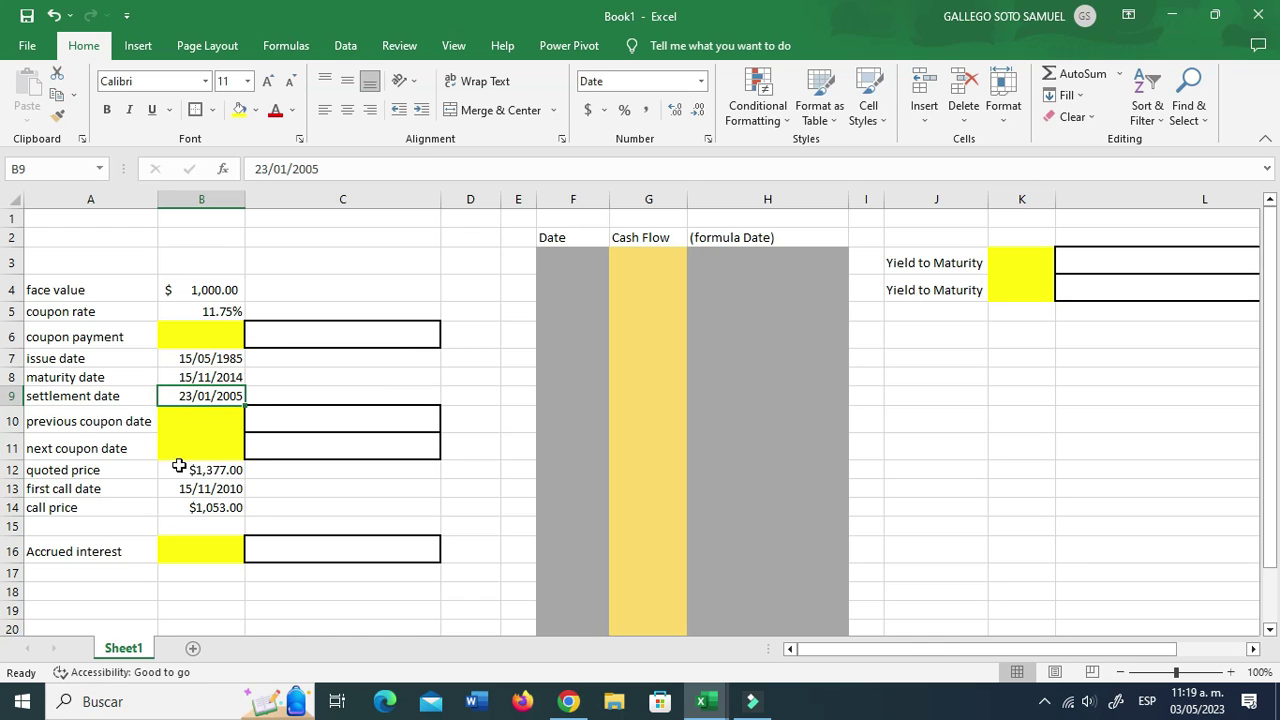
{"action": "left_click", "coordinate": [172, 424]}
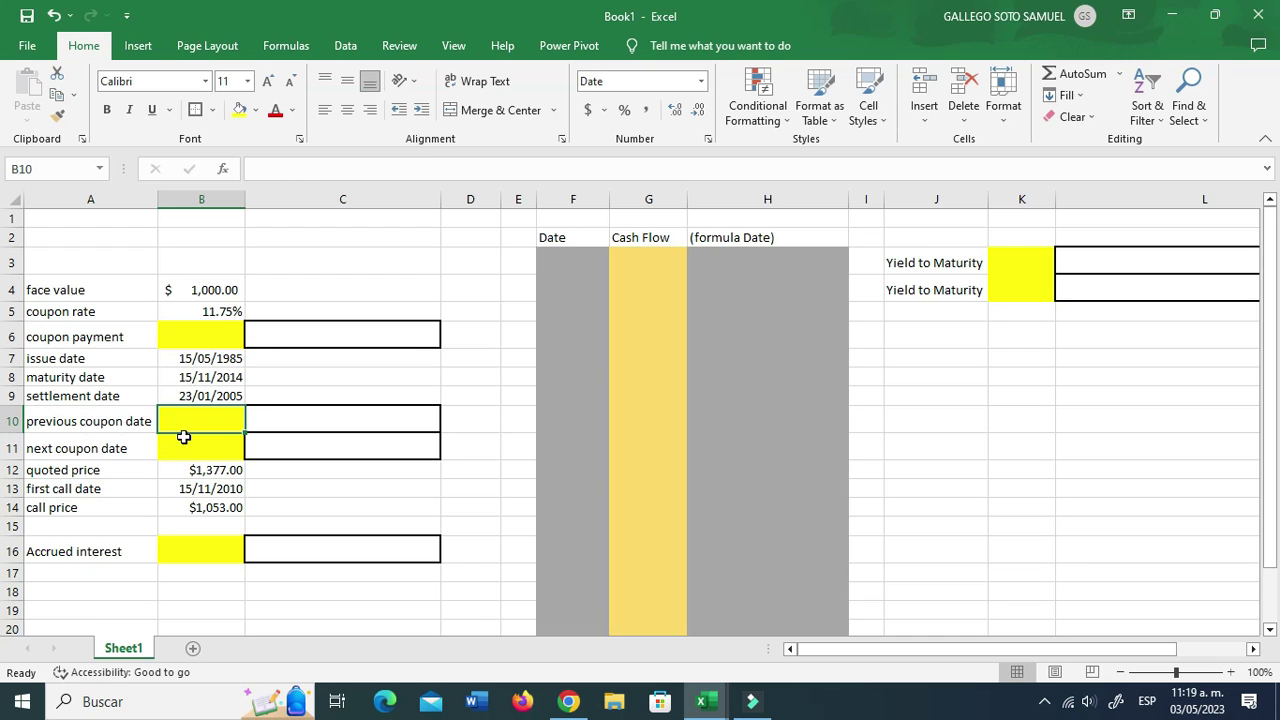
{"action": "left_click", "coordinate": [190, 440]}
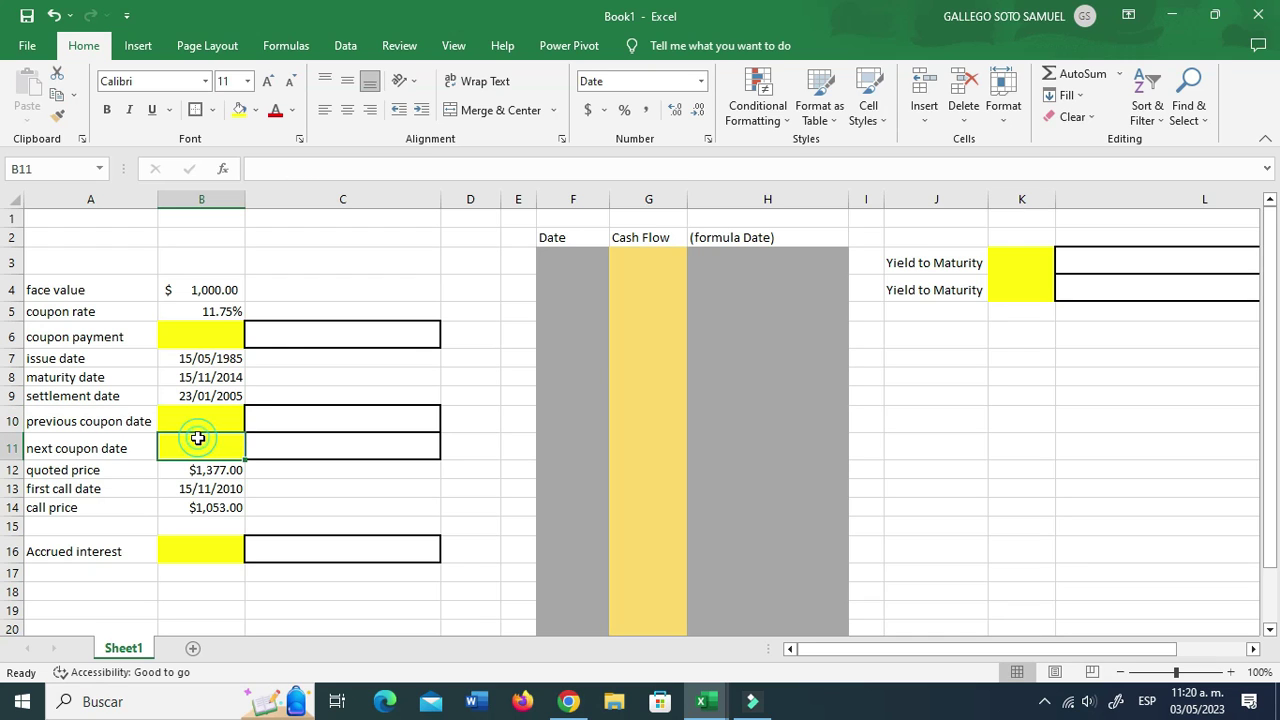
{"action": "left_click", "coordinate": [320, 490]}
{"action": "left_click", "coordinate": [61, 470]}
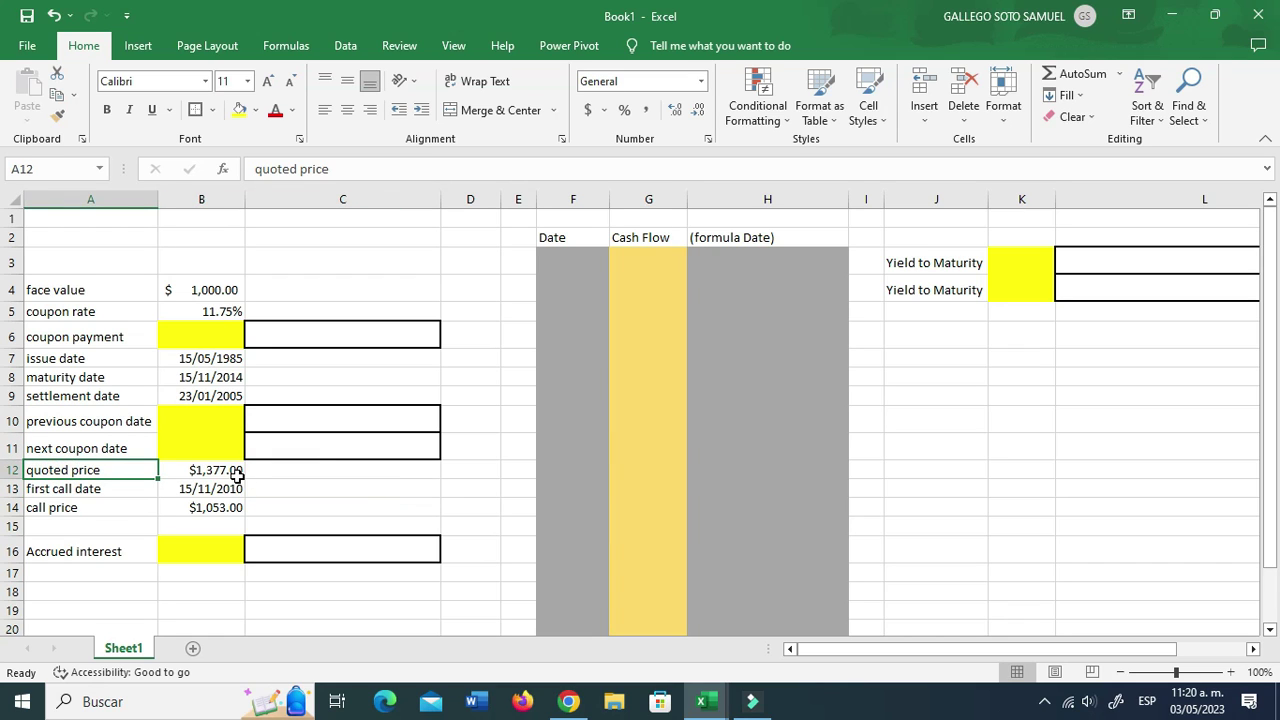
{"action": "left_click", "coordinate": [237, 474]}
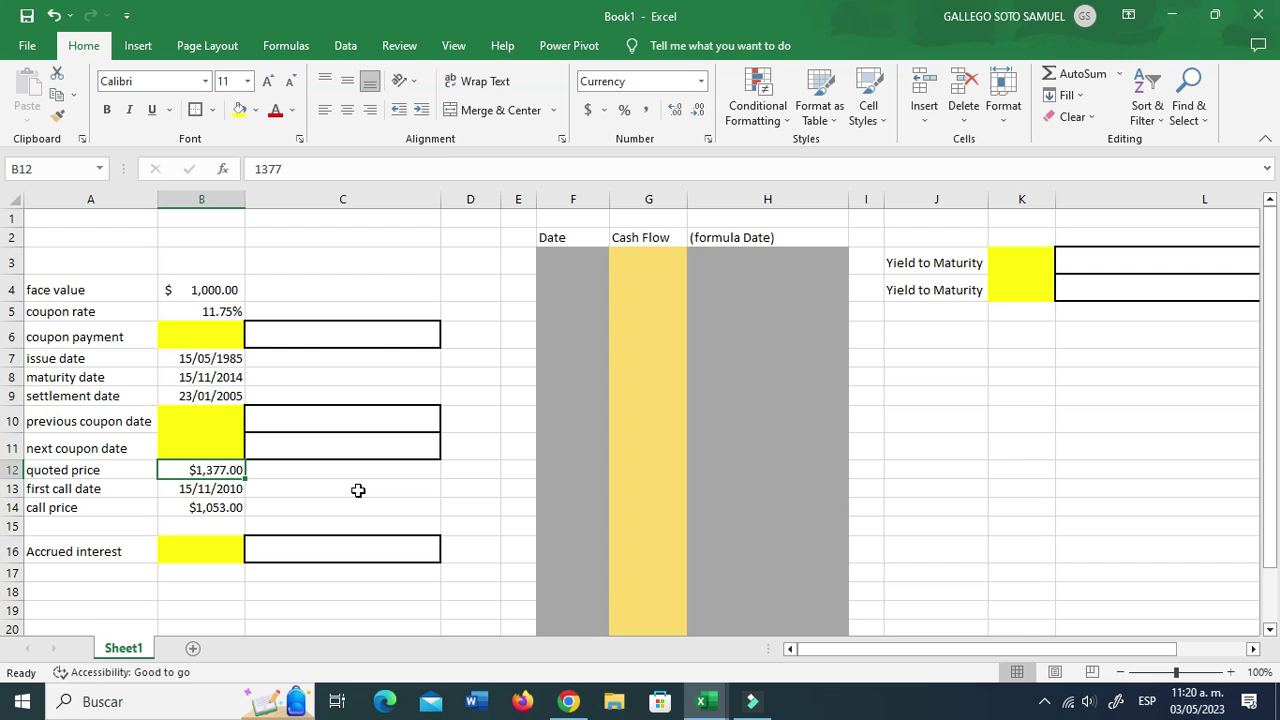
{"action": "left_click", "coordinate": [222, 490]}
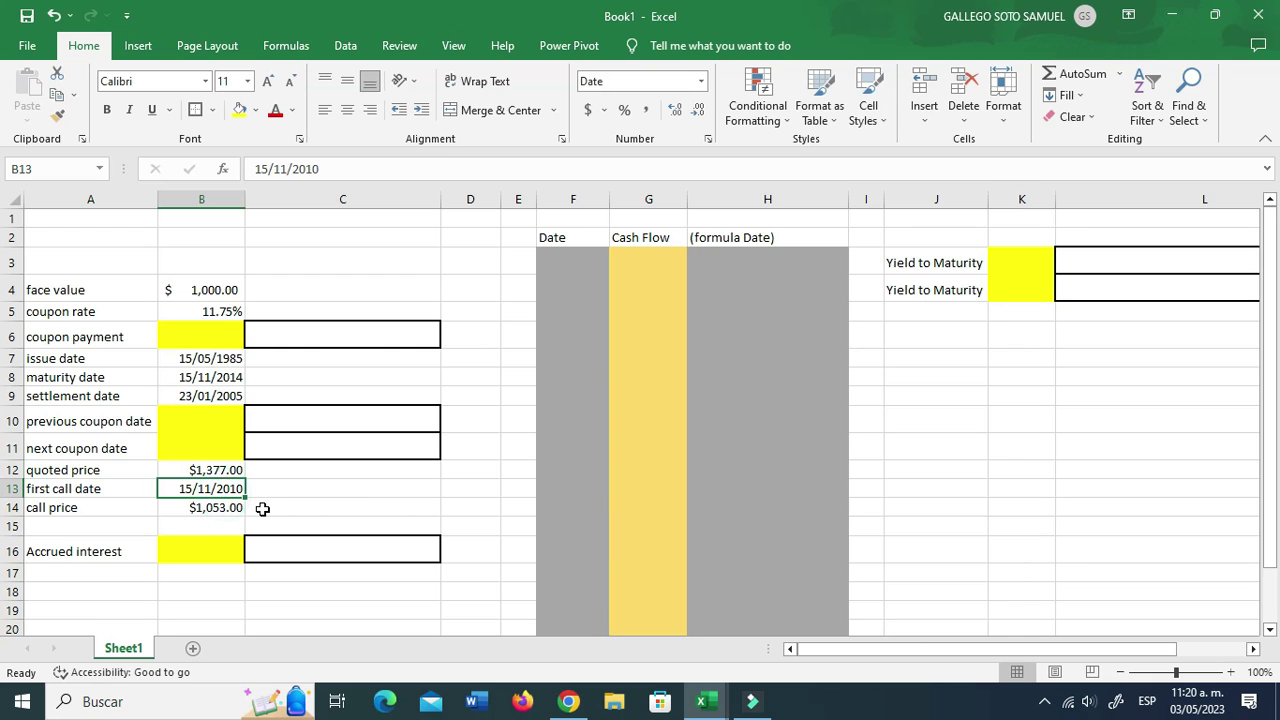
{"action": "left_click", "coordinate": [127, 514]}
{"action": "left_click", "coordinate": [217, 507]}
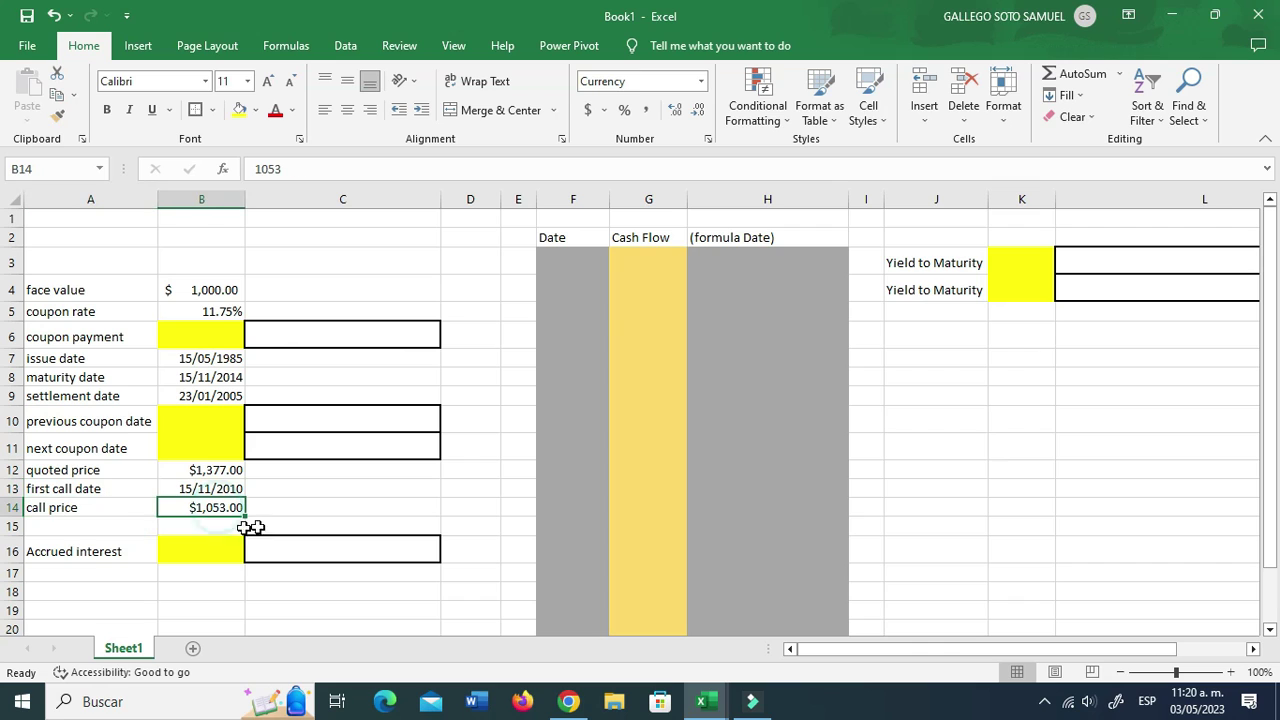
{"action": "left_click", "coordinate": [335, 502]}
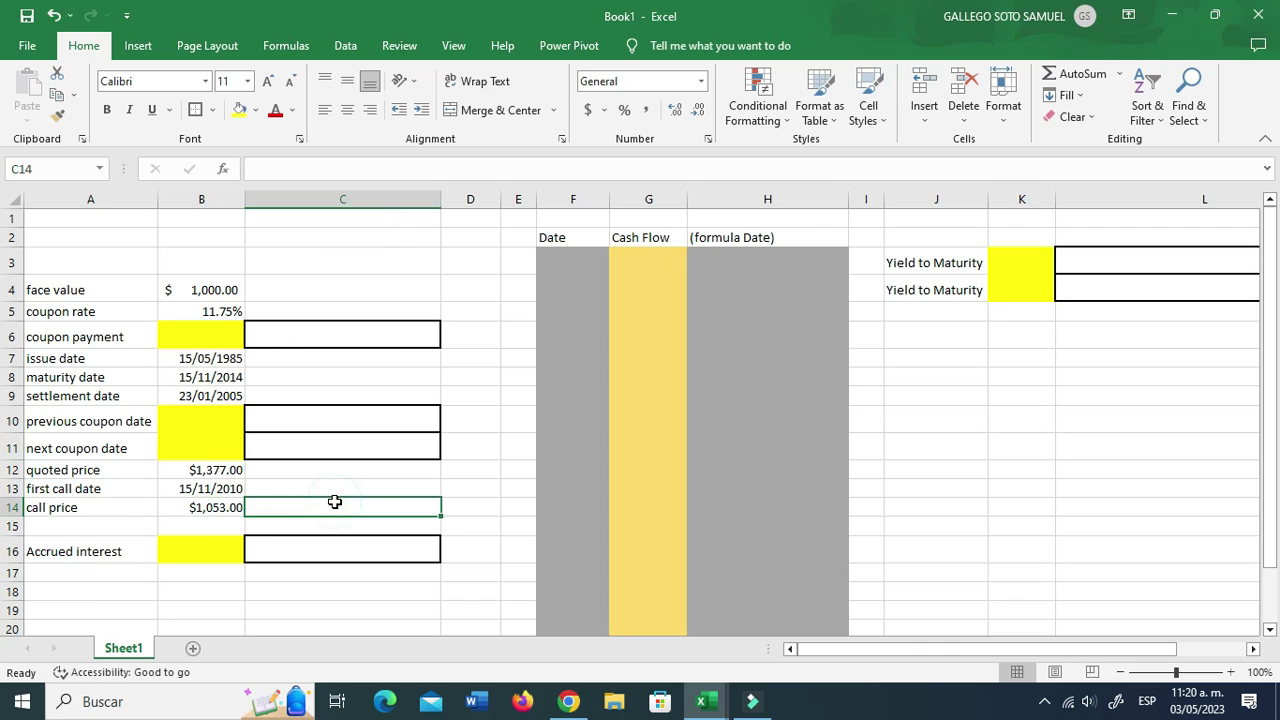
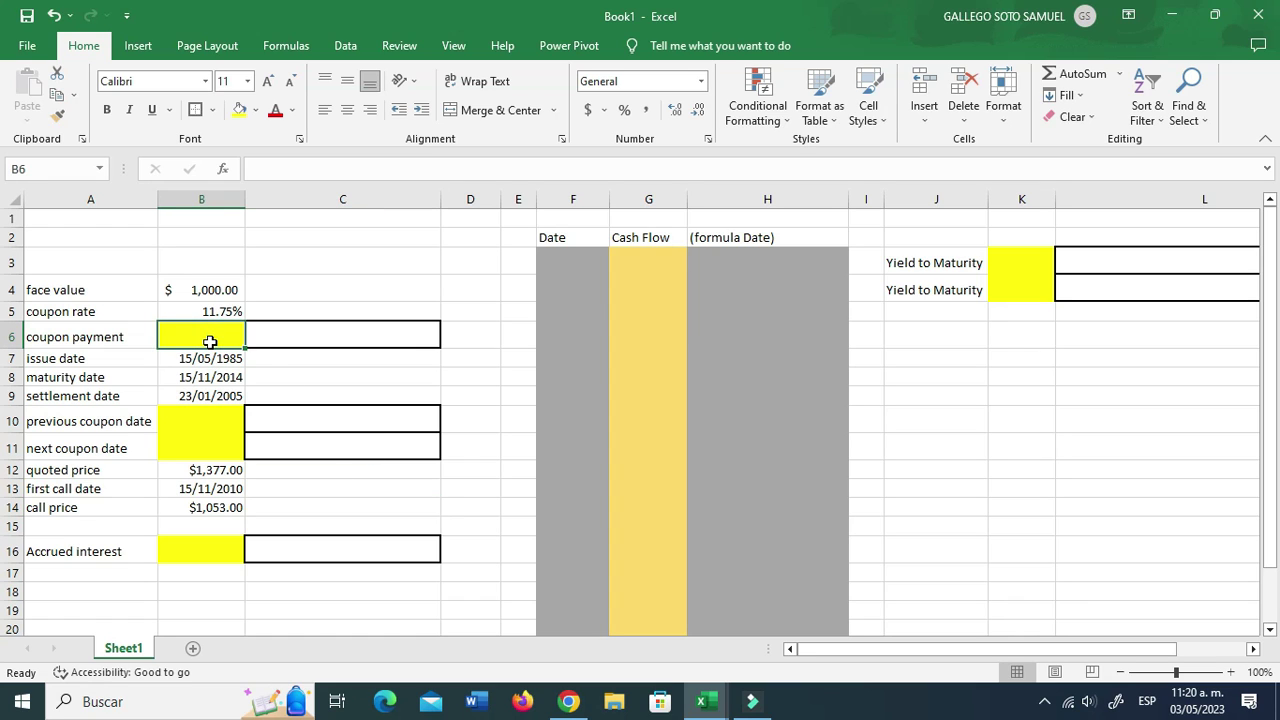
Calculate the semiannual coupon payment in B6 with the formula =B4*B5/2.
{"action": "type", "text": "="}
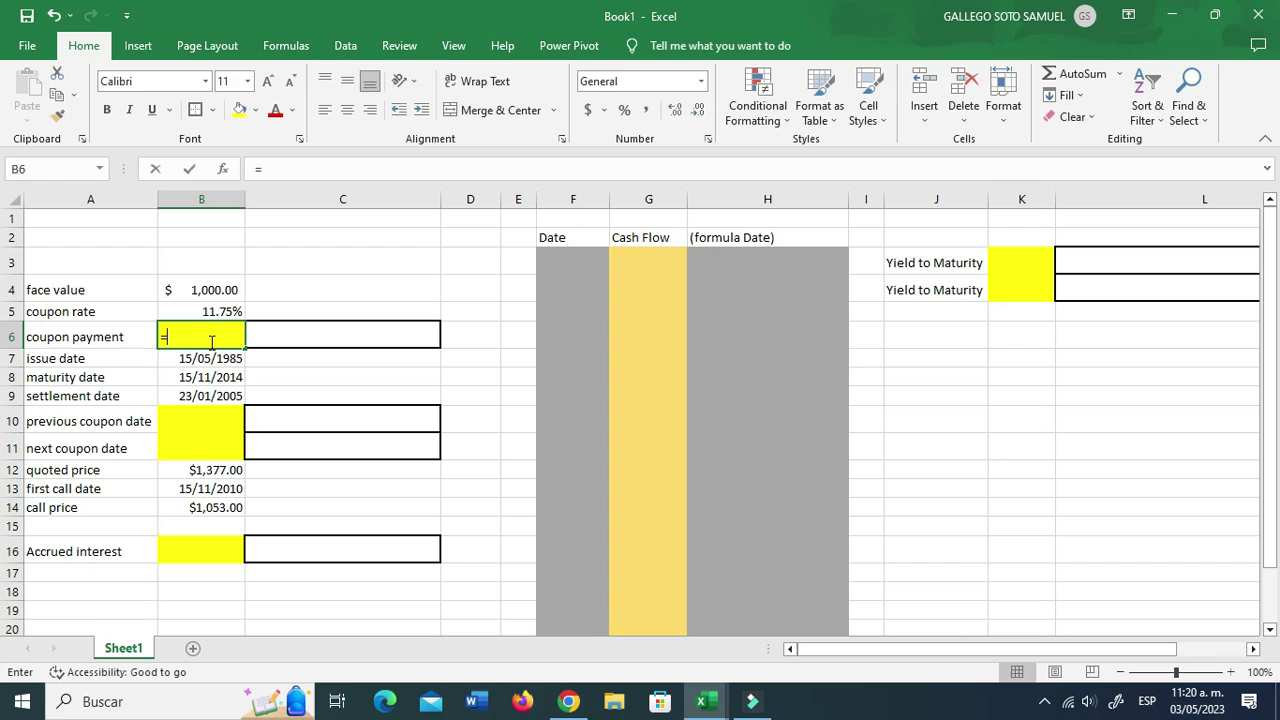
{"action": "left_click", "coordinate": [178, 288]}
{"action": "type", "text": "*"}
{"action": "left_click", "coordinate": [206, 310]}
{"action": "type", "text": "/2"}
{"action": "key", "text": "Return"}
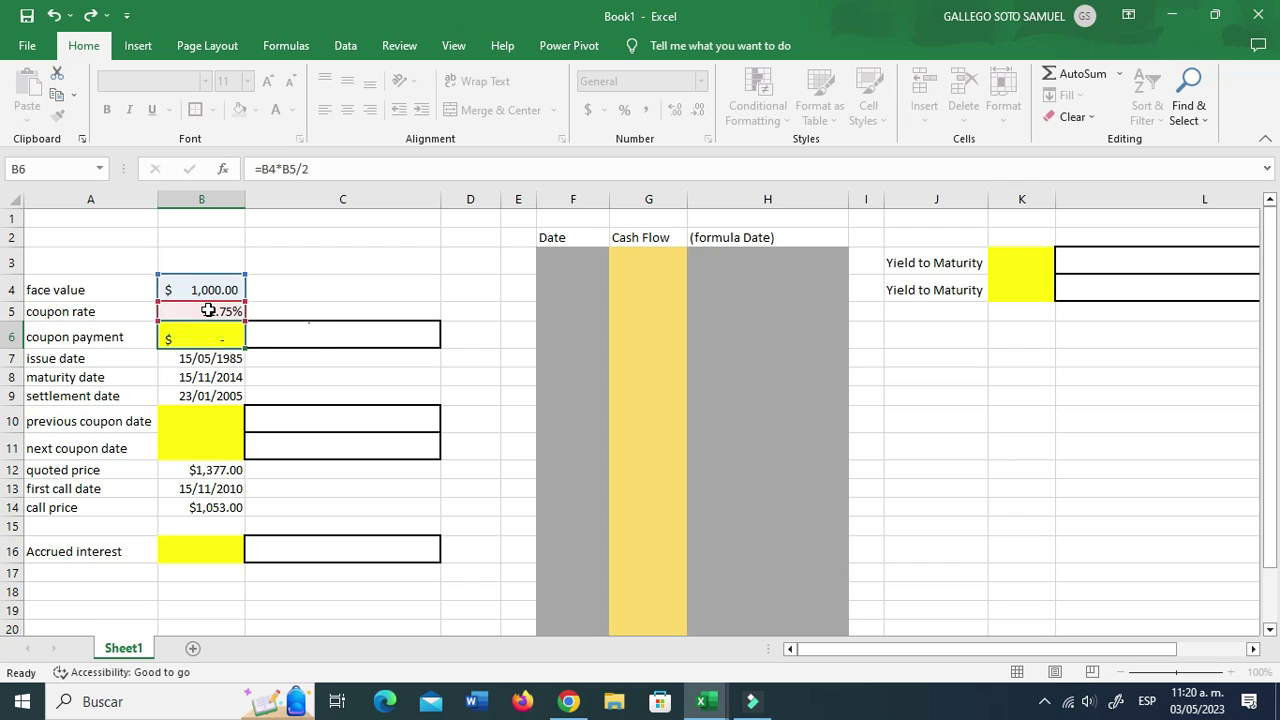
Calculate the previous coupon date in B10 with =COUPPCD(B9,B8,2,1), using semiannual frequency and actual/actual basis.
{"action": "left_click", "coordinate": [222, 420]}
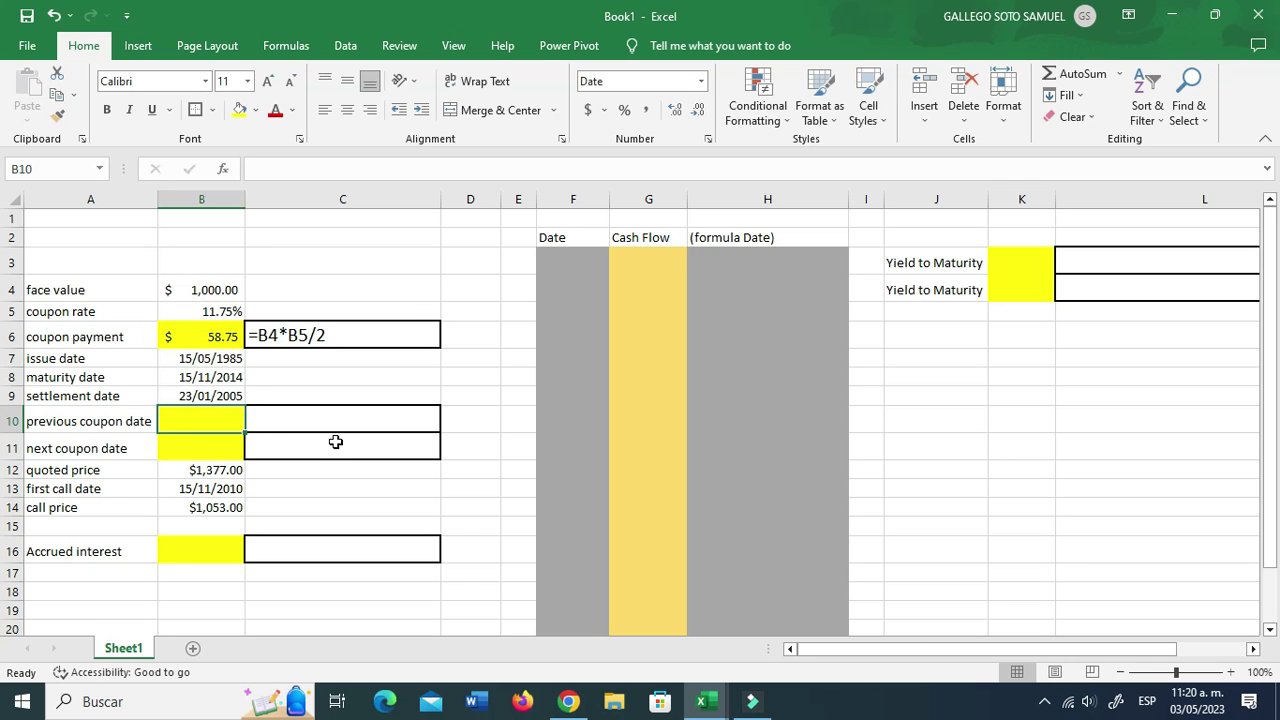
{"action": "type", "text": "="}
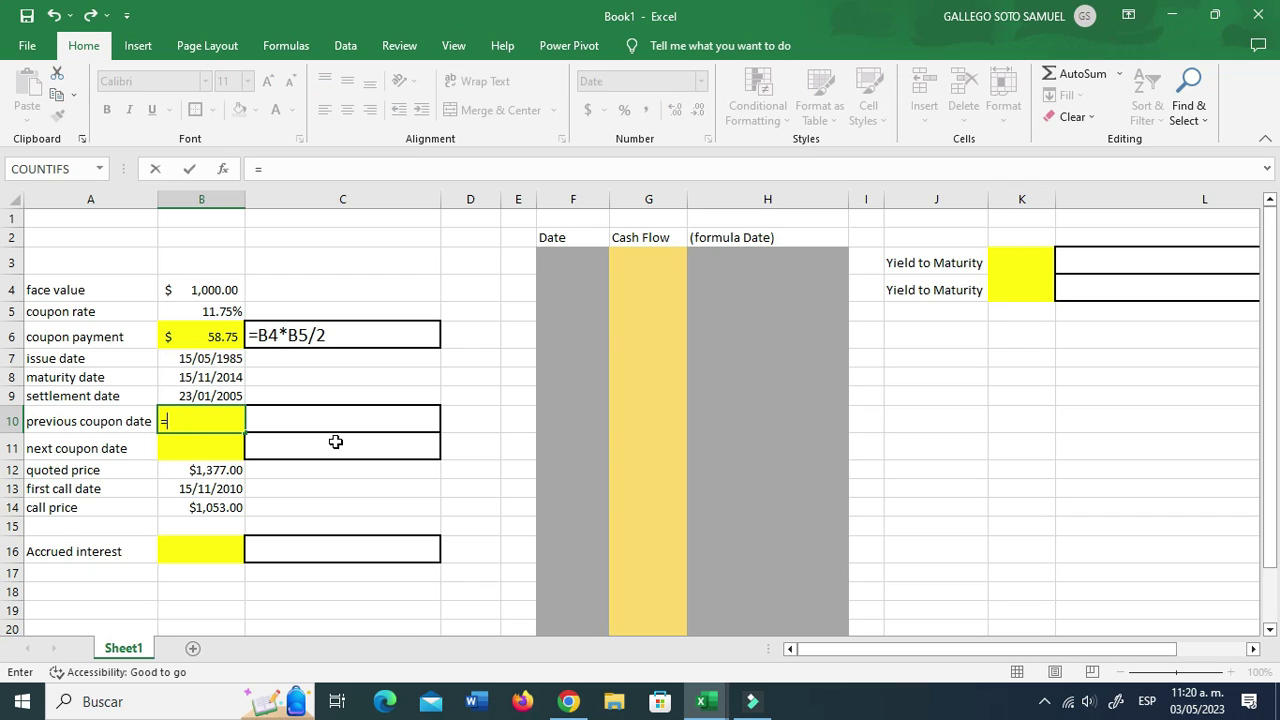
{"action": "type", "text": "co"}
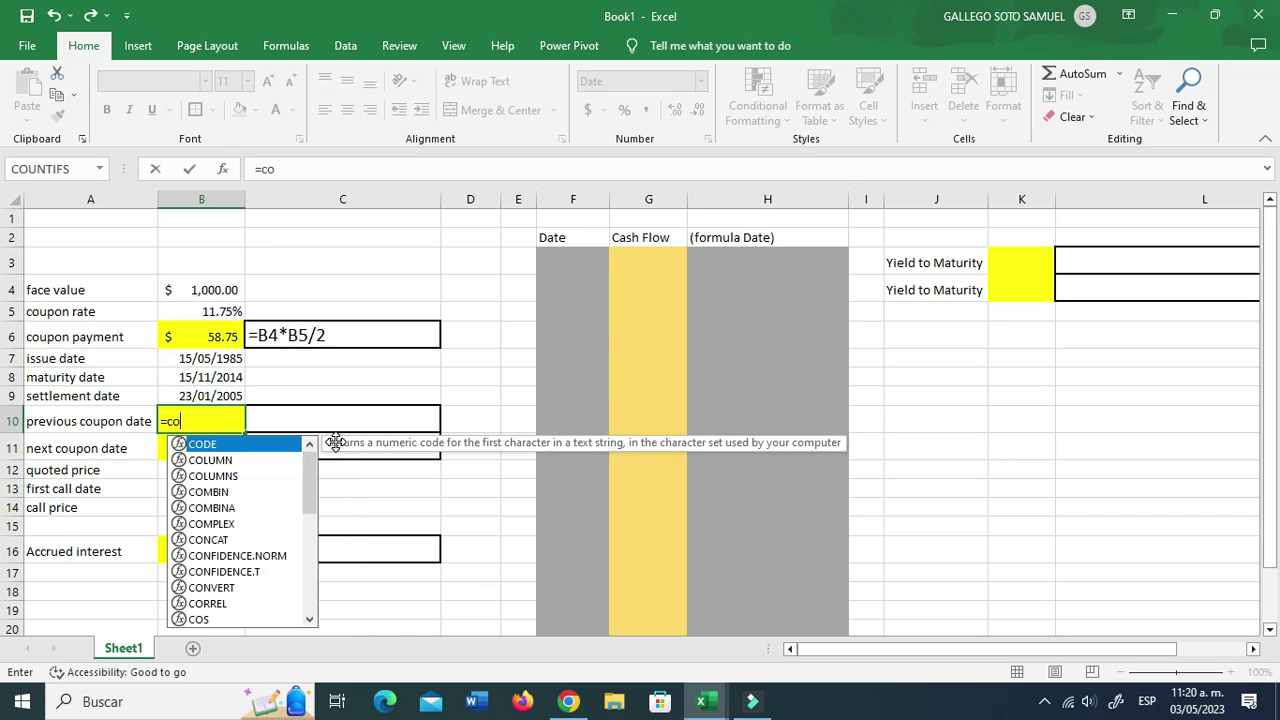
{"action": "type", "text": "upp"}
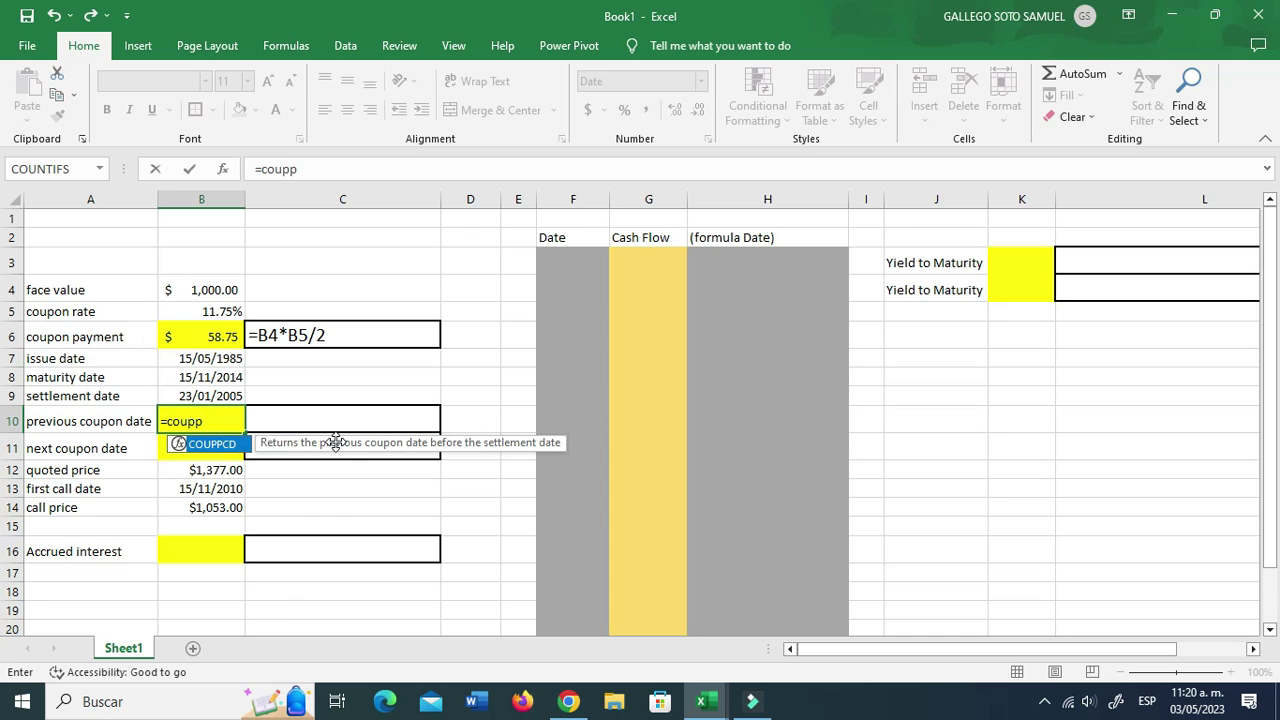
{"action": "type", "text": "("}
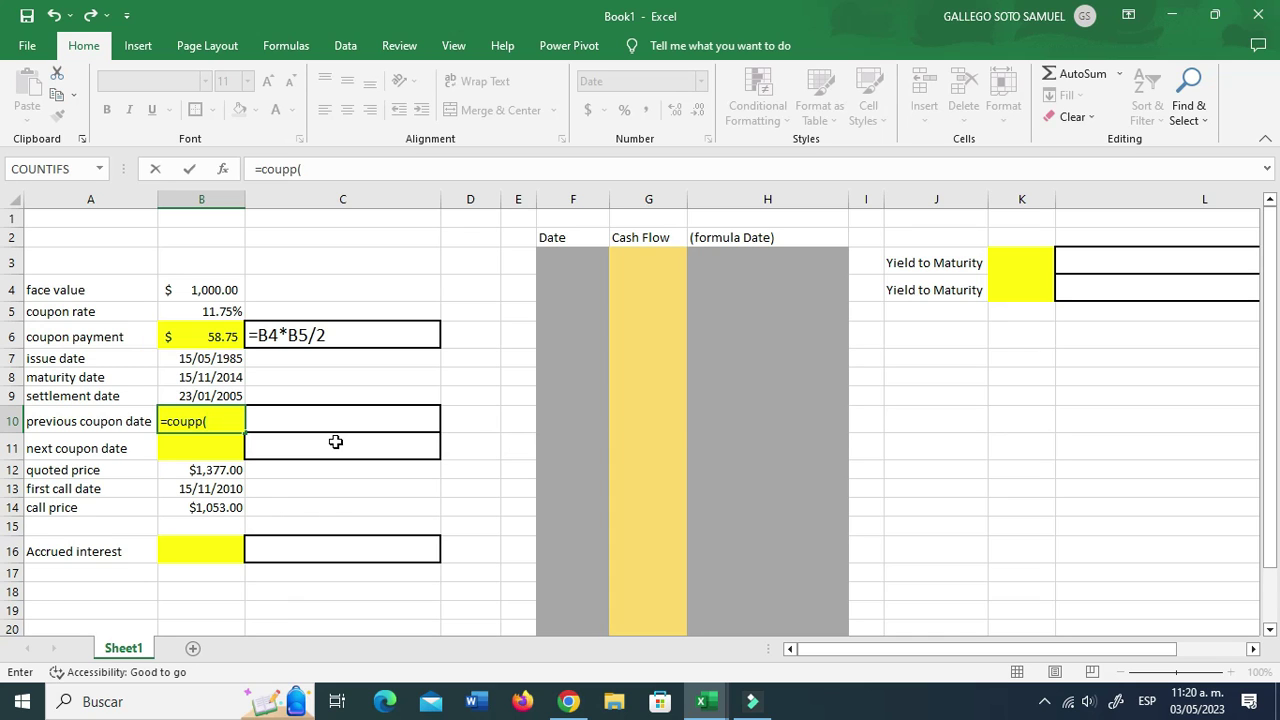
{"action": "key", "text": "BackSpace"}
{"action": "key", "text": "BackSpace"}
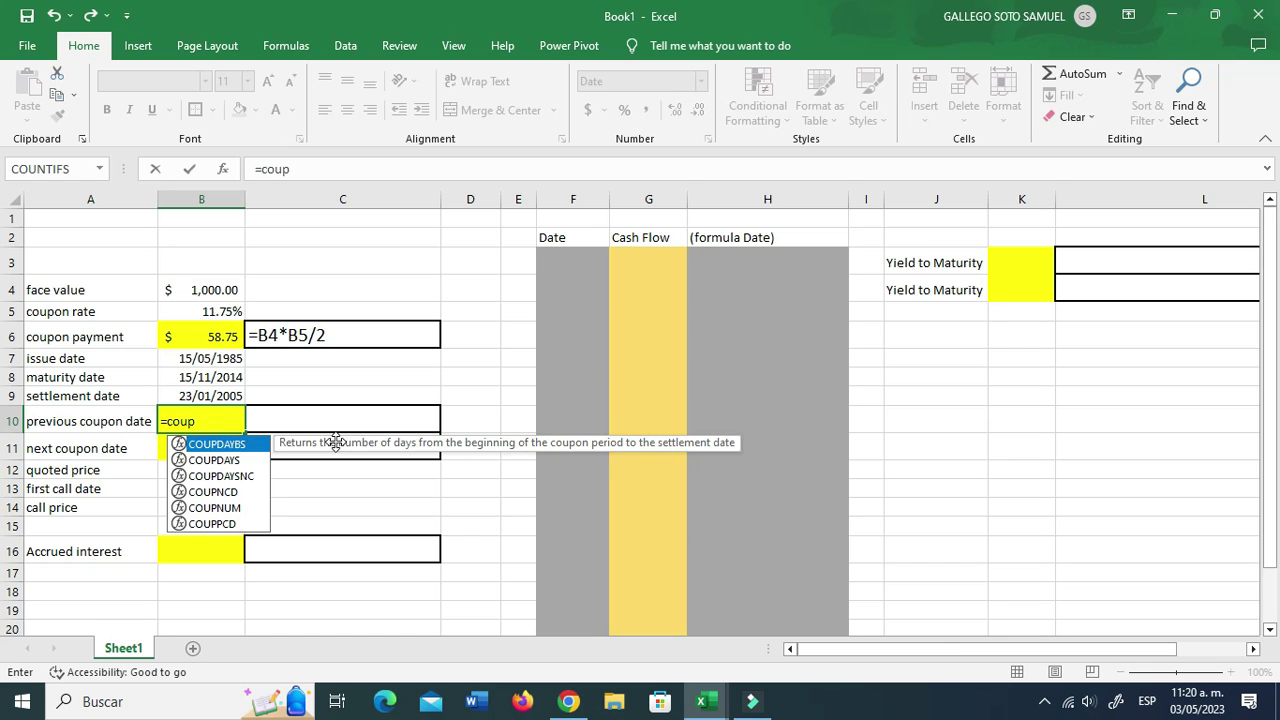
{"action": "double_click", "coordinate": [234, 524]}
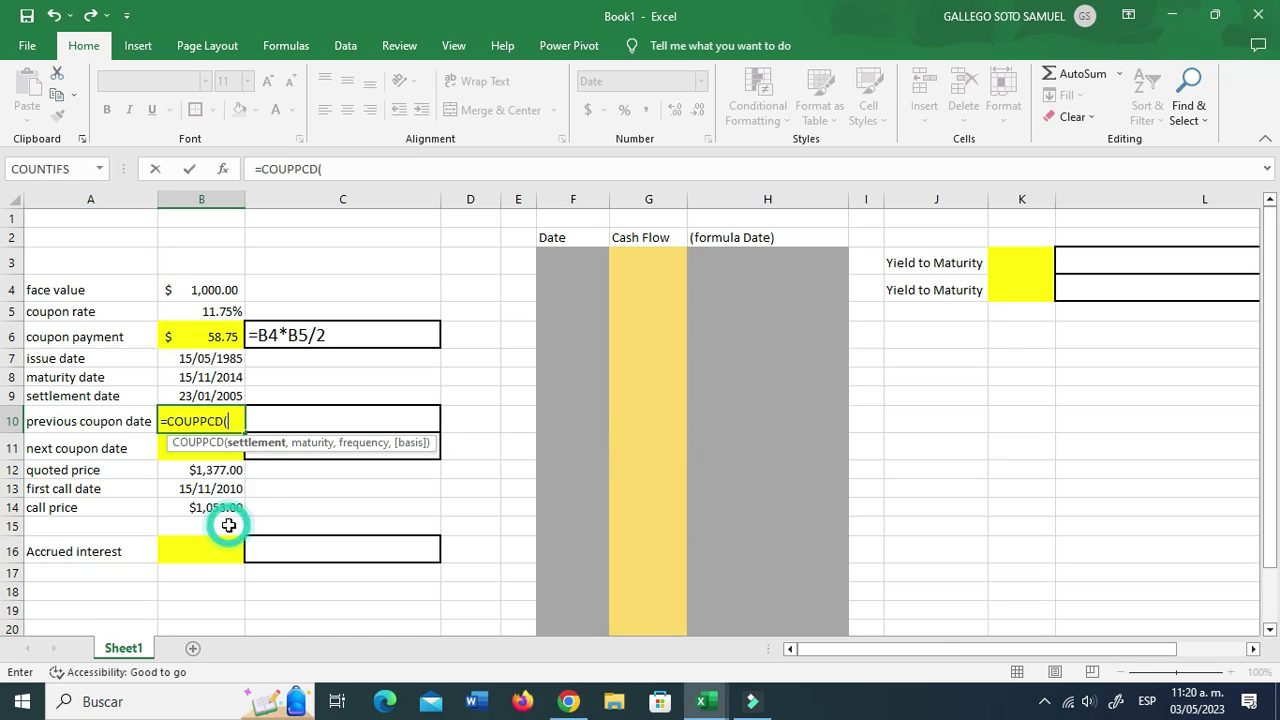
{"action": "left_click", "coordinate": [198, 396]}
{"action": "type", "text": ","}
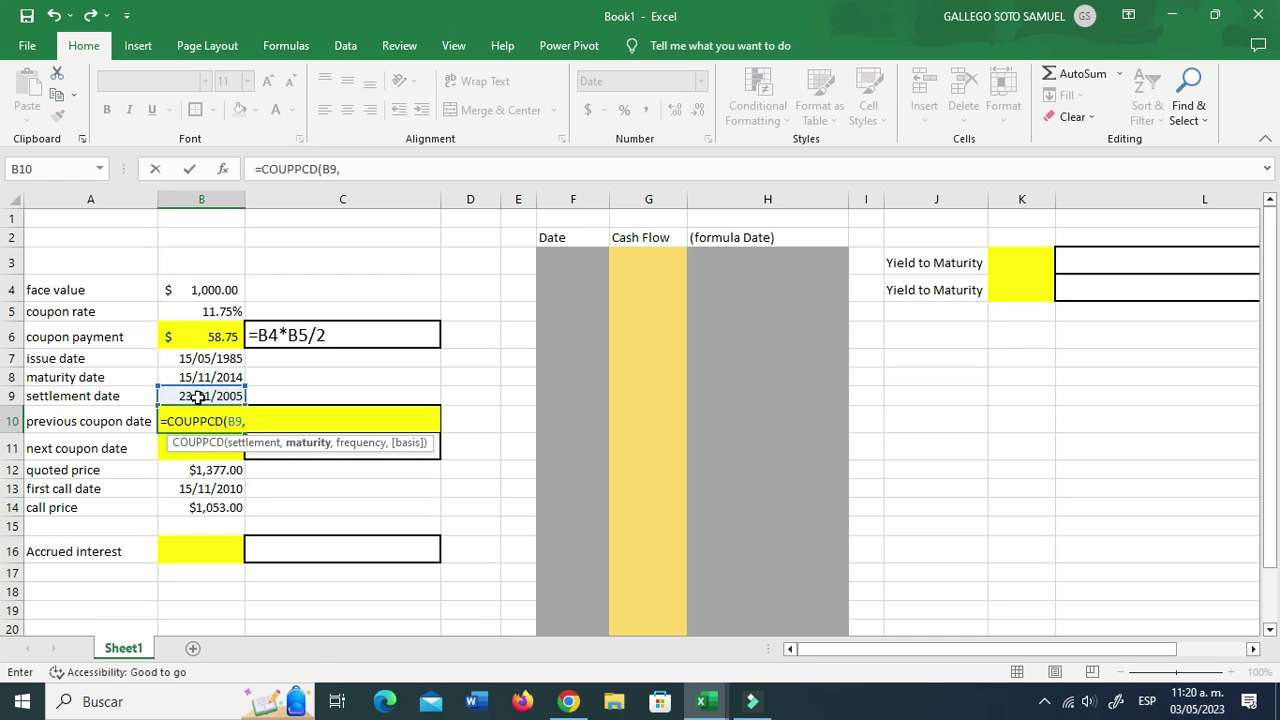
{"action": "left_click", "coordinate": [198, 378]}
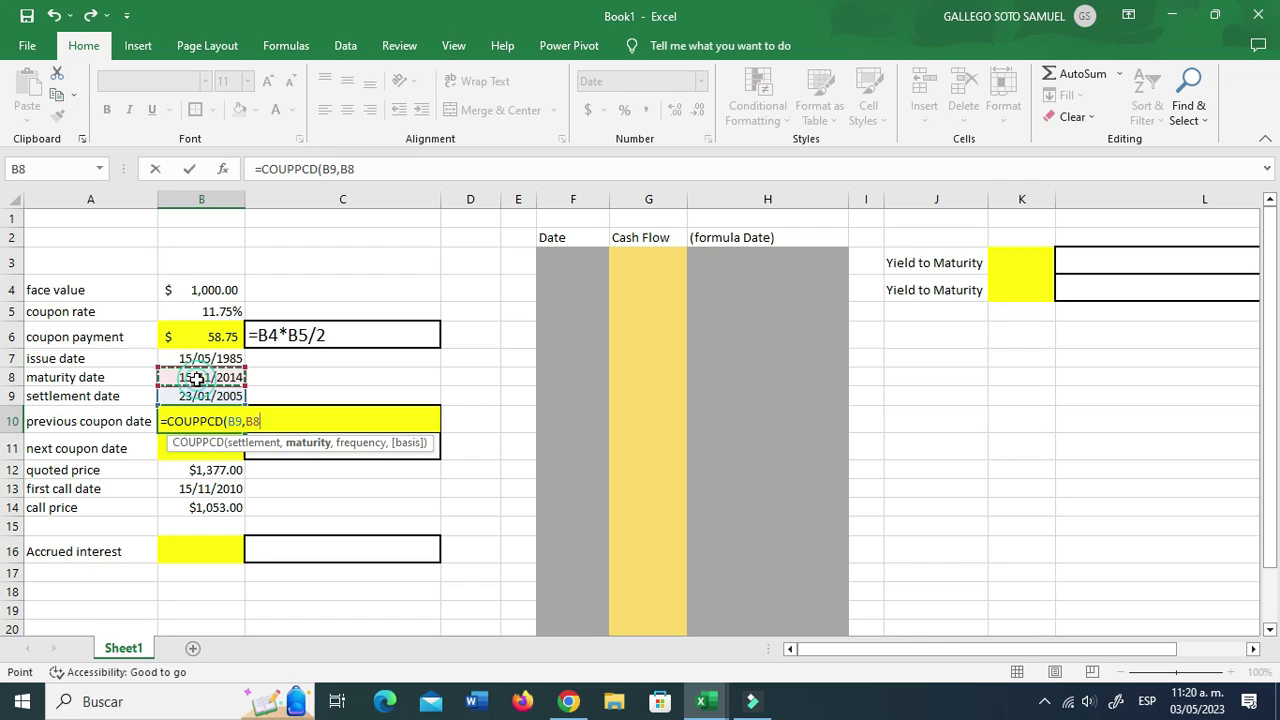
{"action": "type", "text": ",2"}
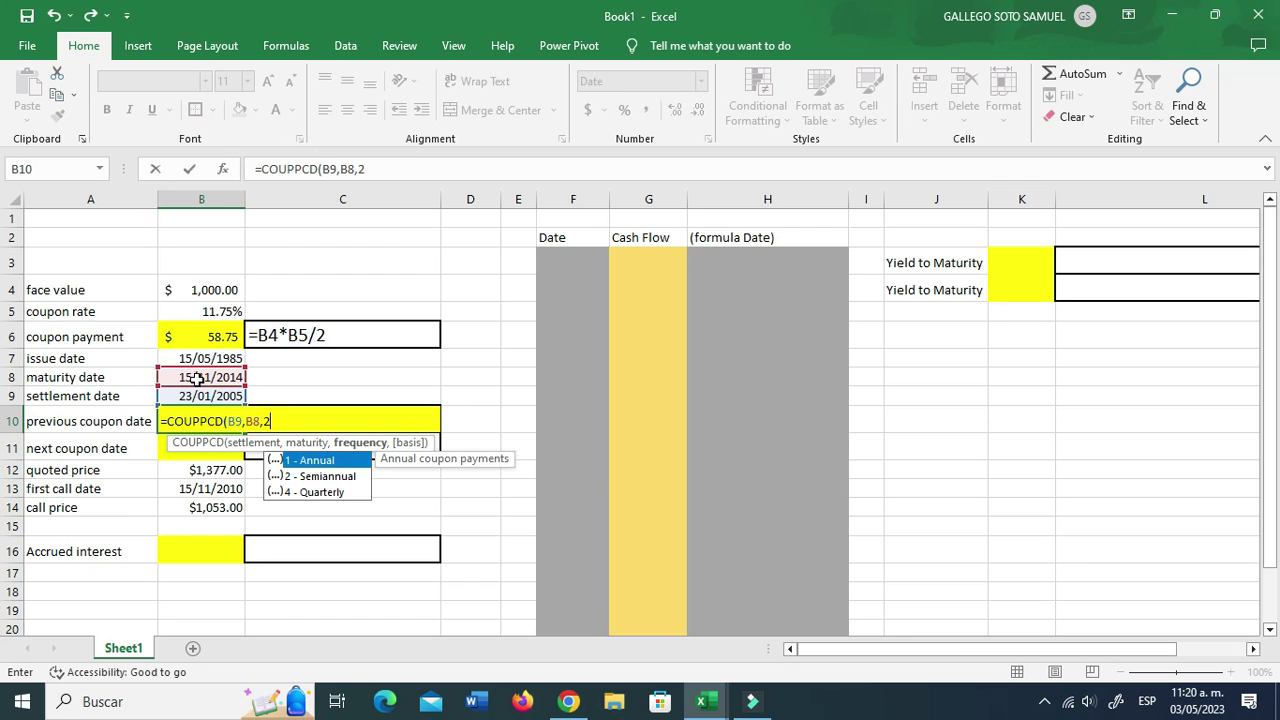
{"action": "type", "text": ","}
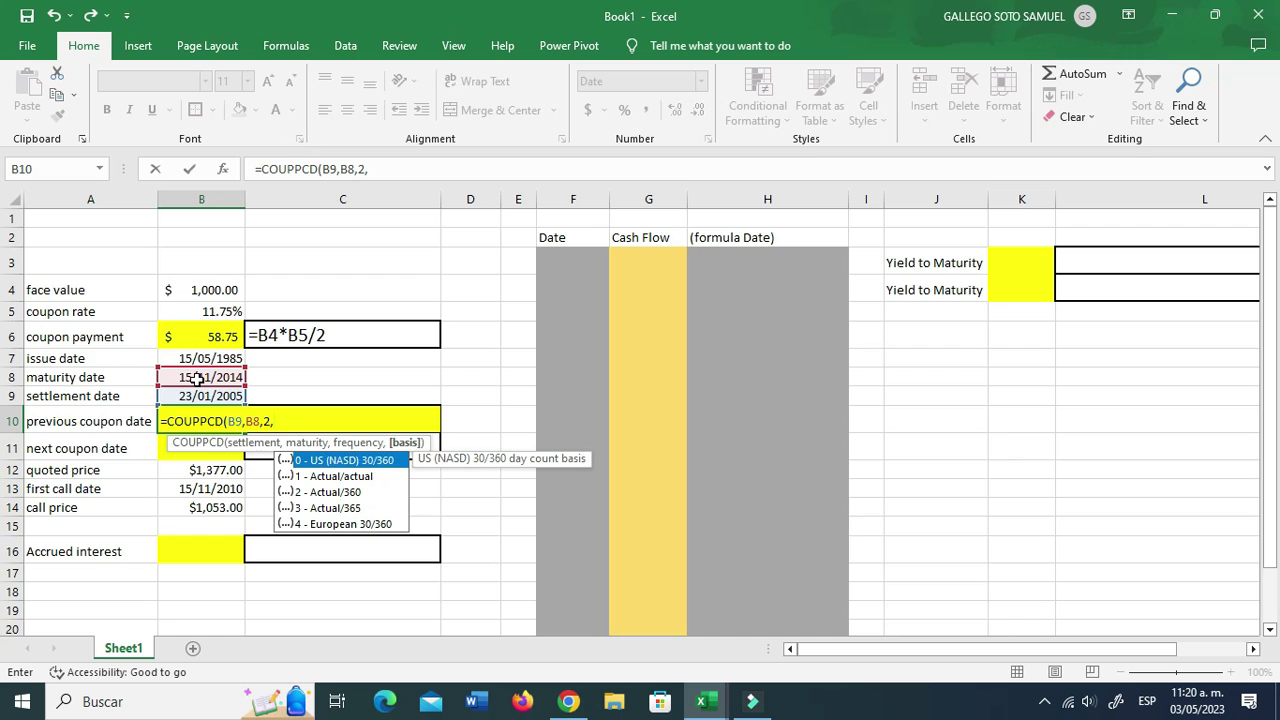
{"action": "type", "text": "1 )"}
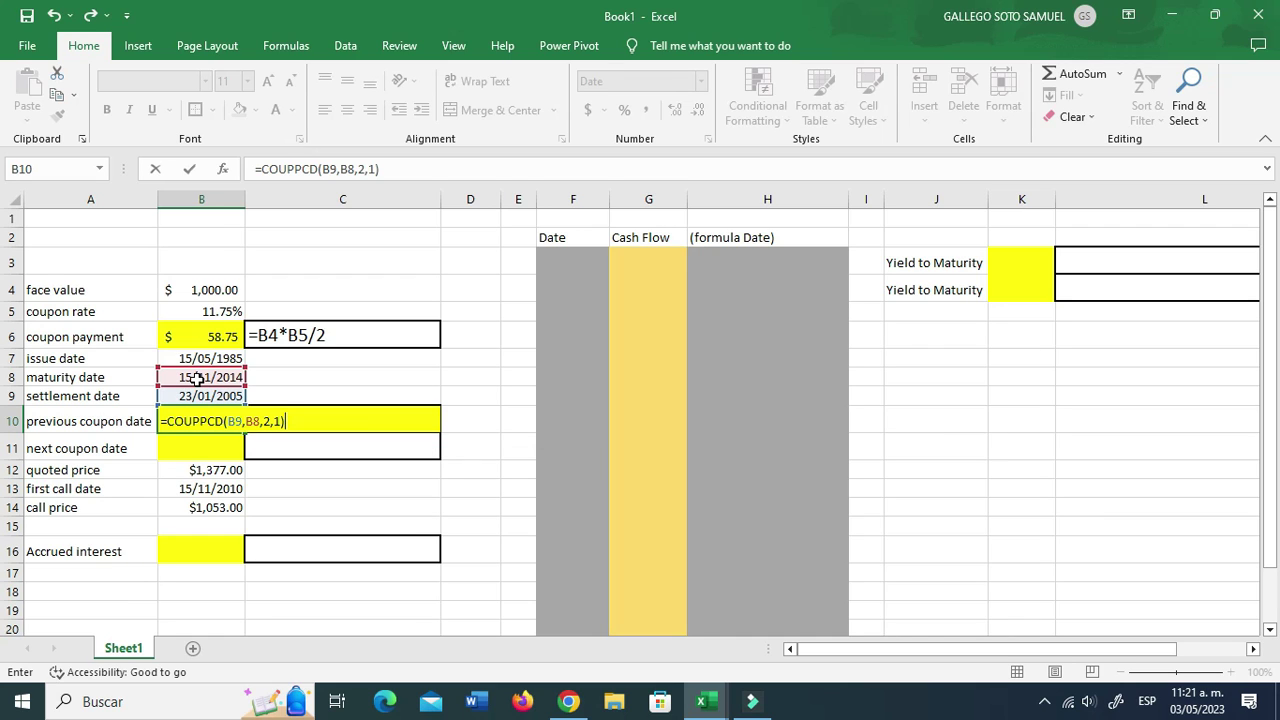
{"action": "key", "text": "Return"}
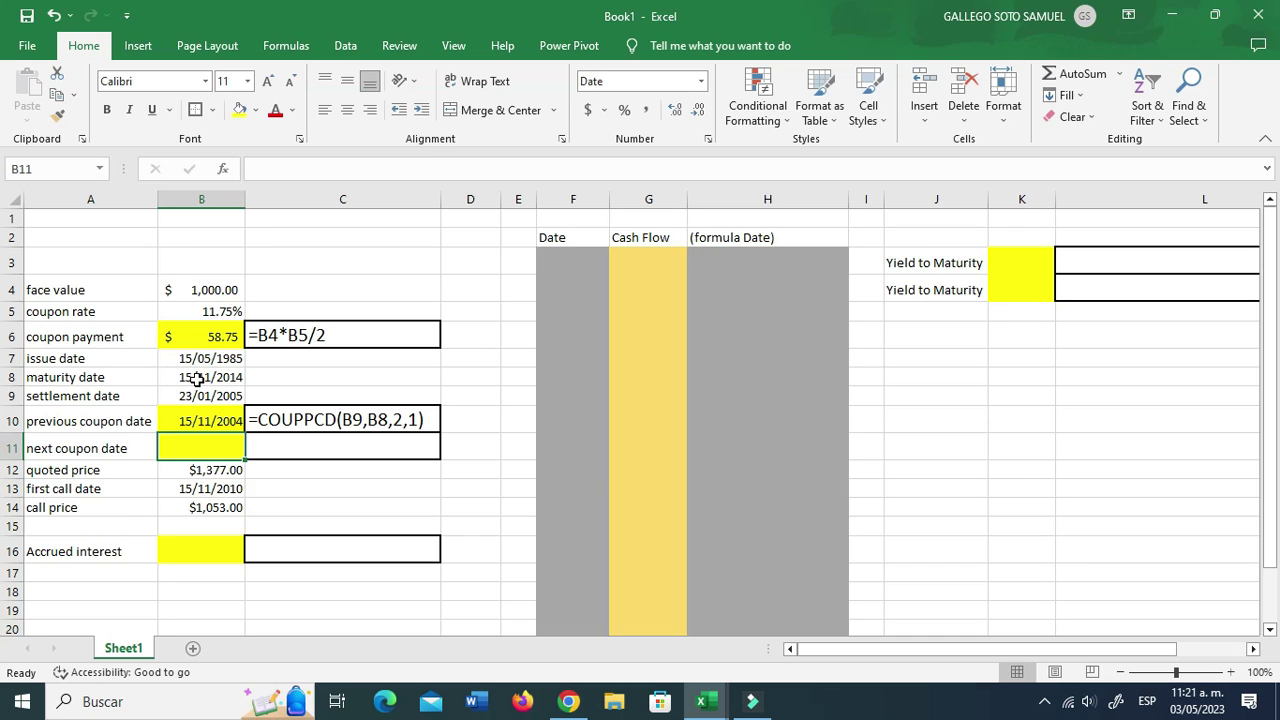
Calculate the next coupon date in B11 with =COUPNCD(B9,B8,2,1), using semiannual frequency and actual/actual basis.
{"action": "type", "text": "="}
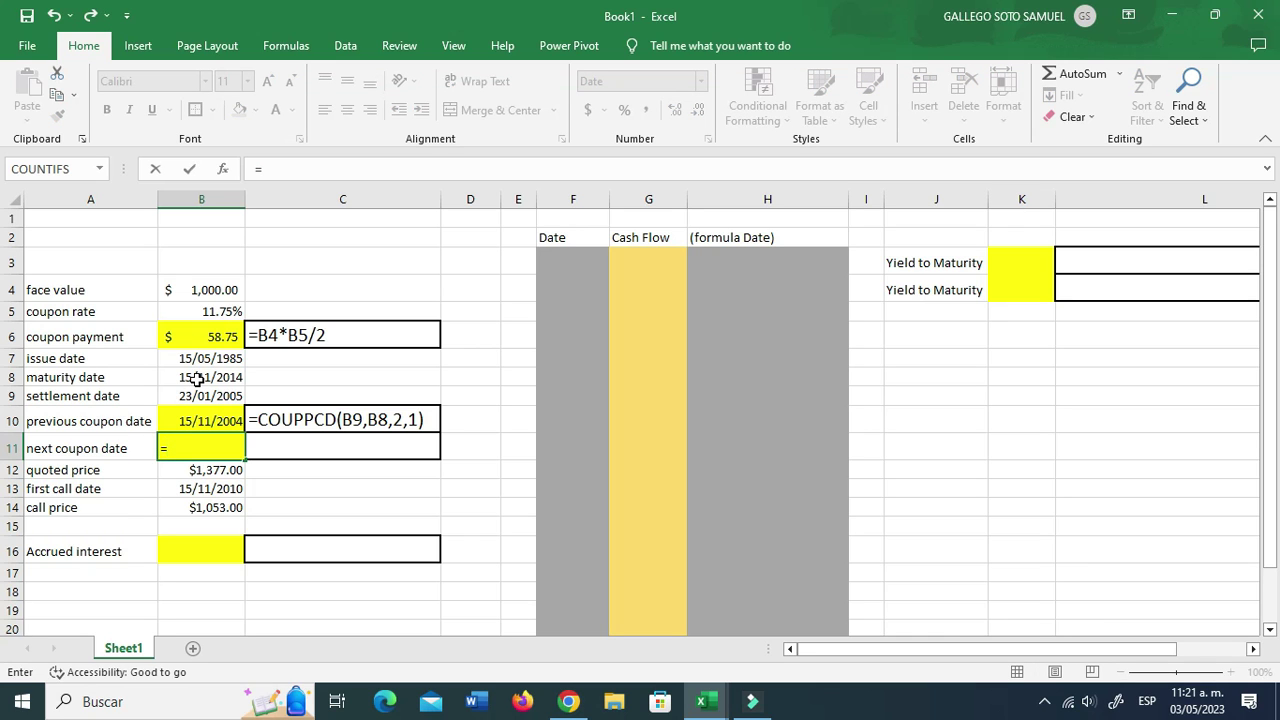
{"action": "type", "text": "coup"}
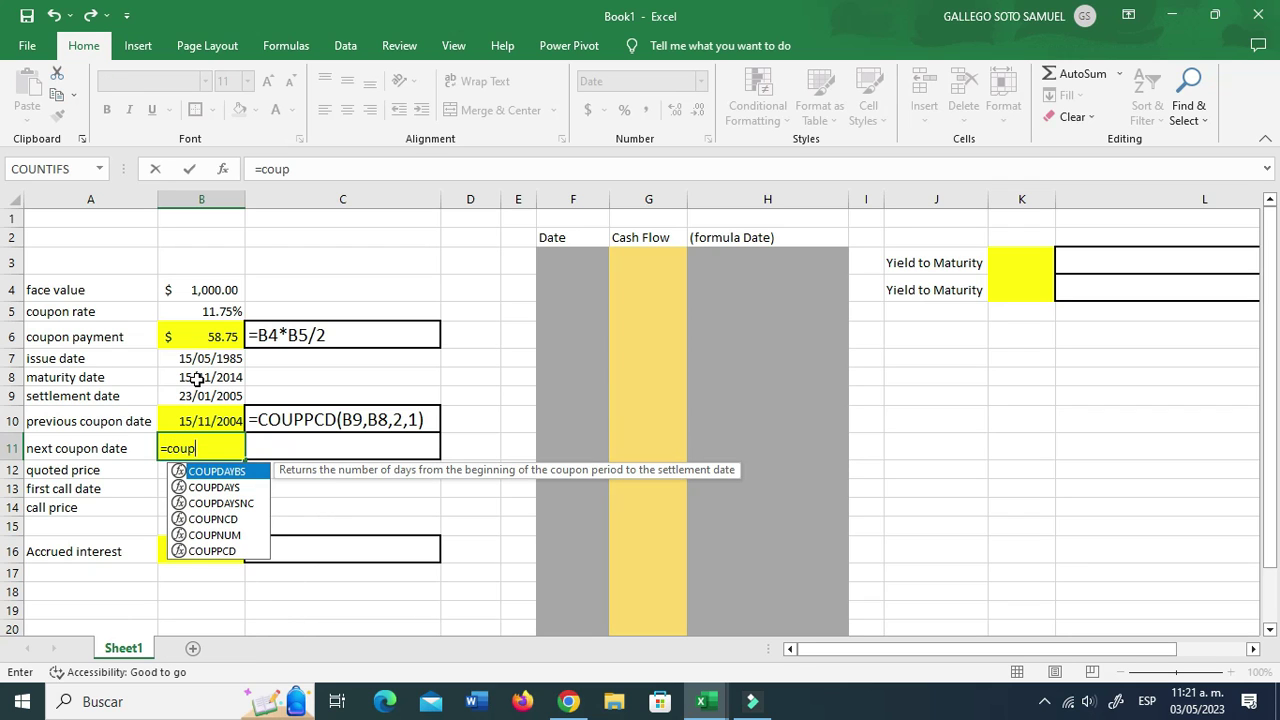
{"action": "type", "text": "n"}
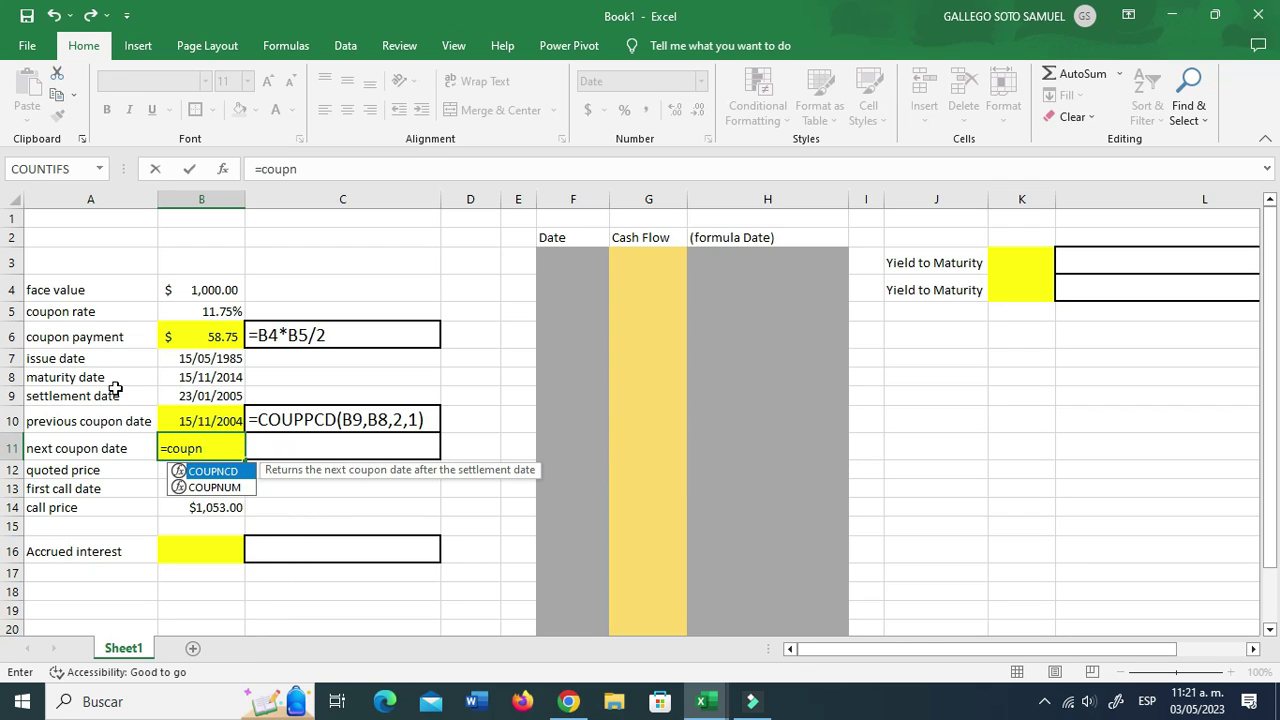
{"action": "double_click", "coordinate": [212, 471]}
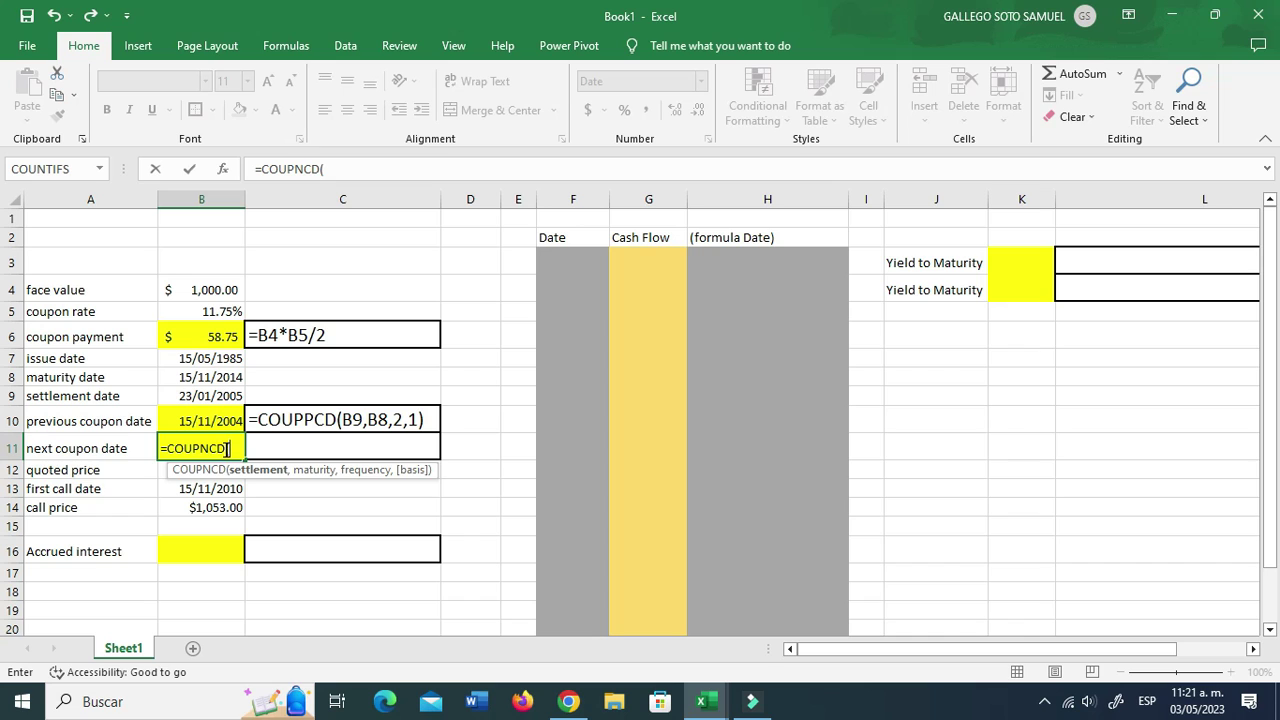
{"action": "left_click", "coordinate": [210, 394]}
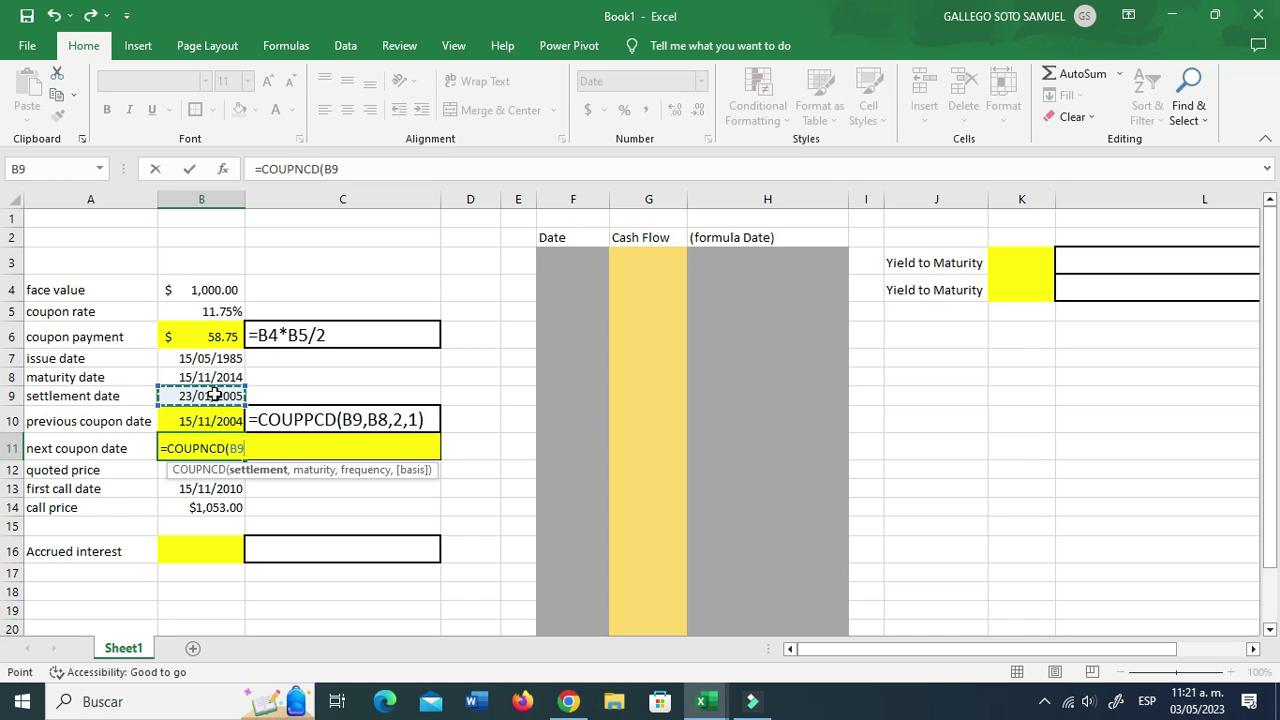
{"action": "type", "text": ","}
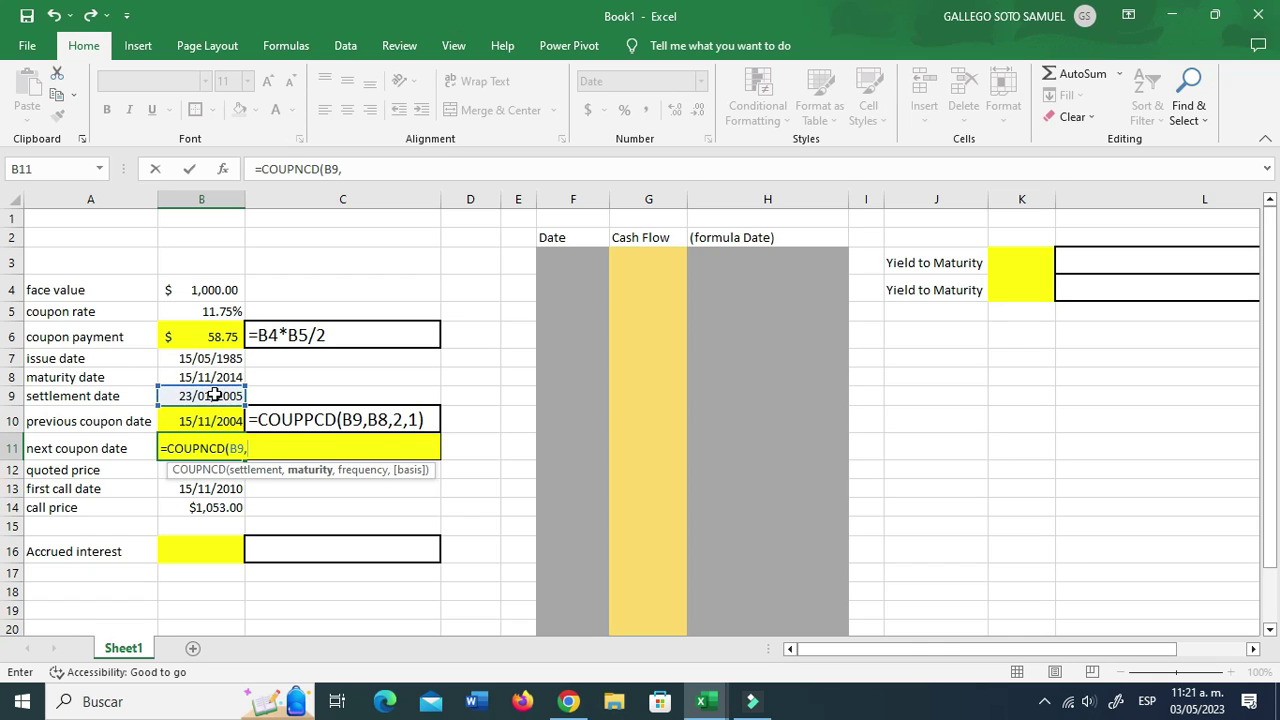
{"action": "left_click", "coordinate": [228, 376]}
{"action": "type", "text": ",2"}
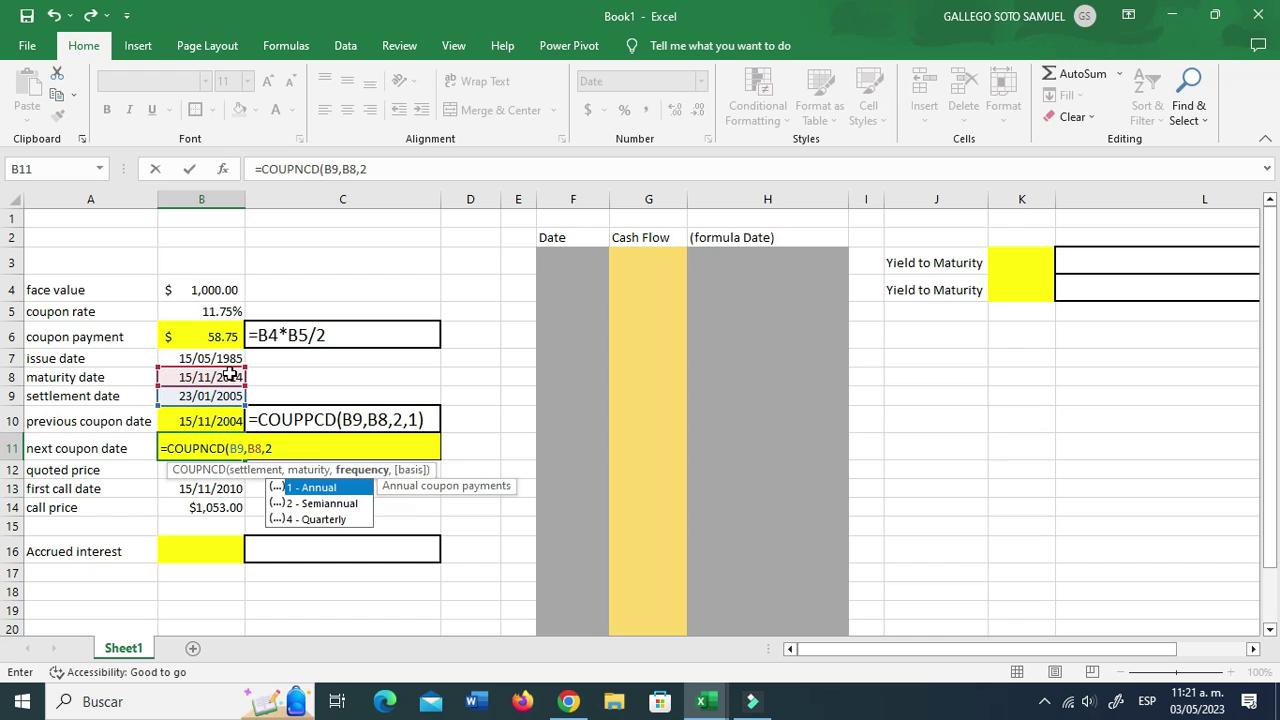
{"action": "type", "text": ",1)"}
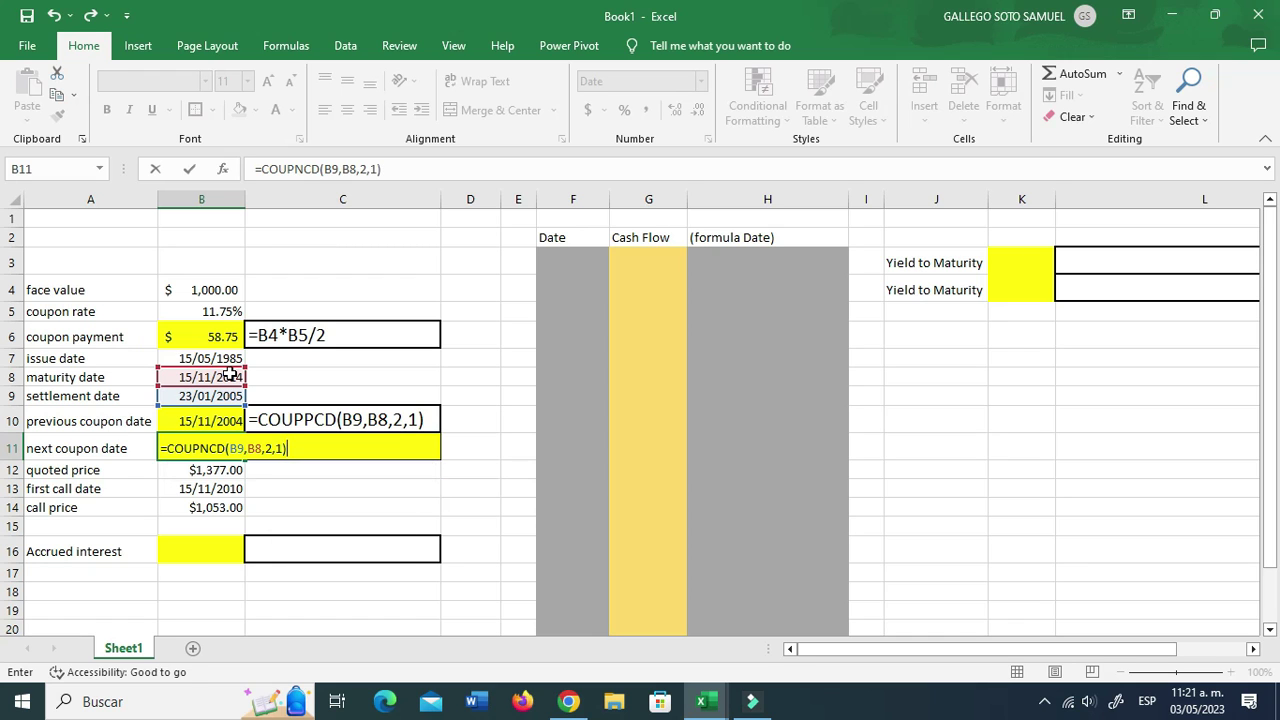
{"action": "key", "text": "Return"}
{"action": "left_click", "coordinate": [401, 456]}
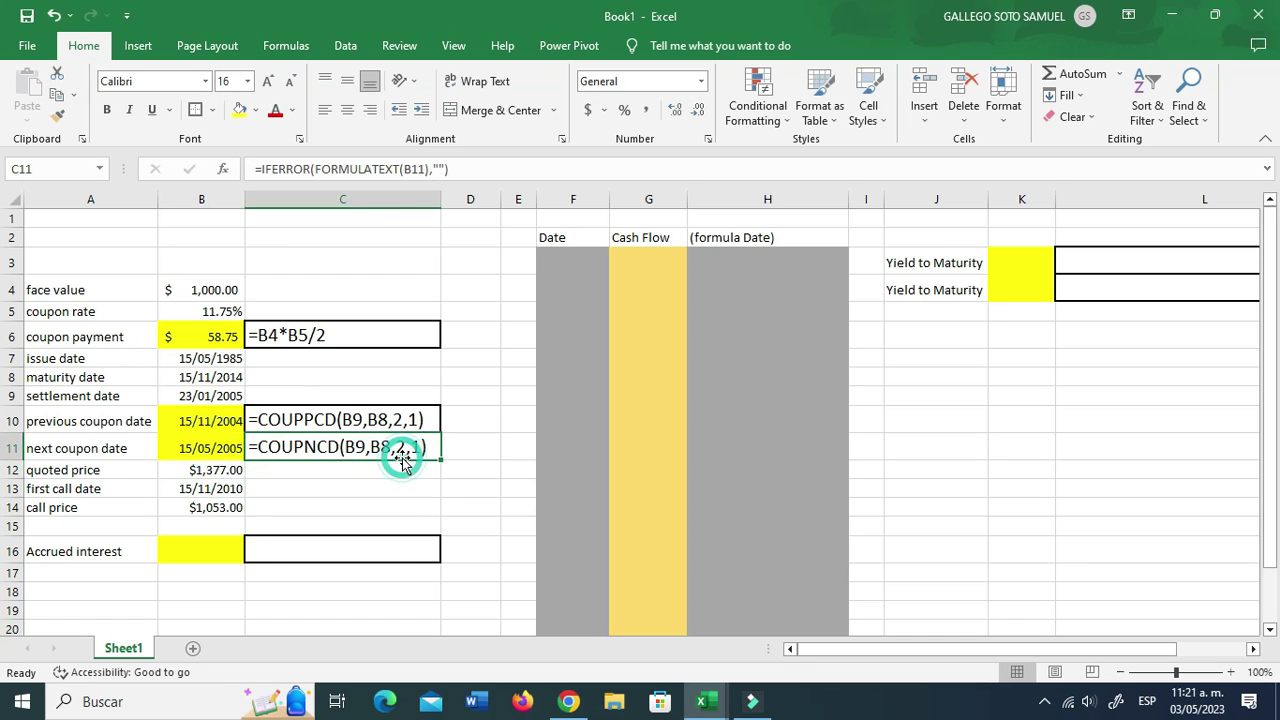
{"action": "left_click", "coordinate": [305, 502]}
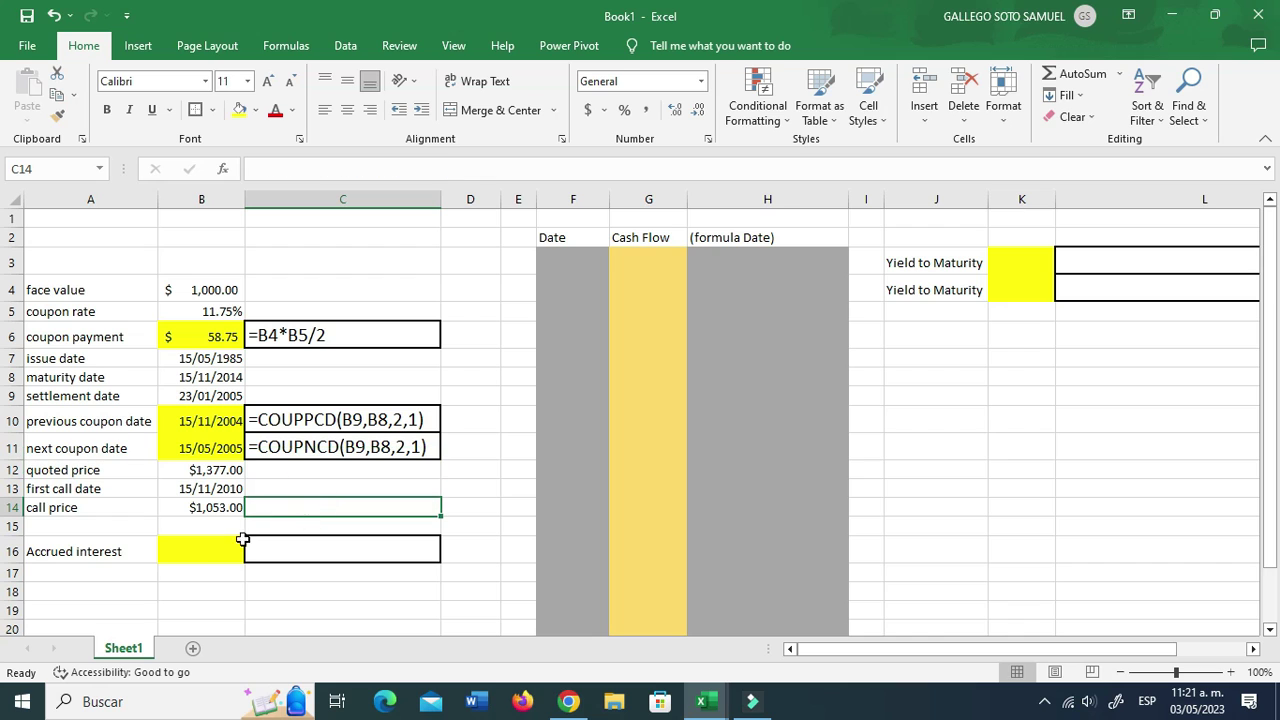
Calculate the accrued interest in B16 with =ACCRINT(B10,B10,B9,B5,B4,2,1), using the previous coupon date as both issue and first interest date.
{"action": "left_click", "coordinate": [215, 548]}
{"action": "type", "text": "="}
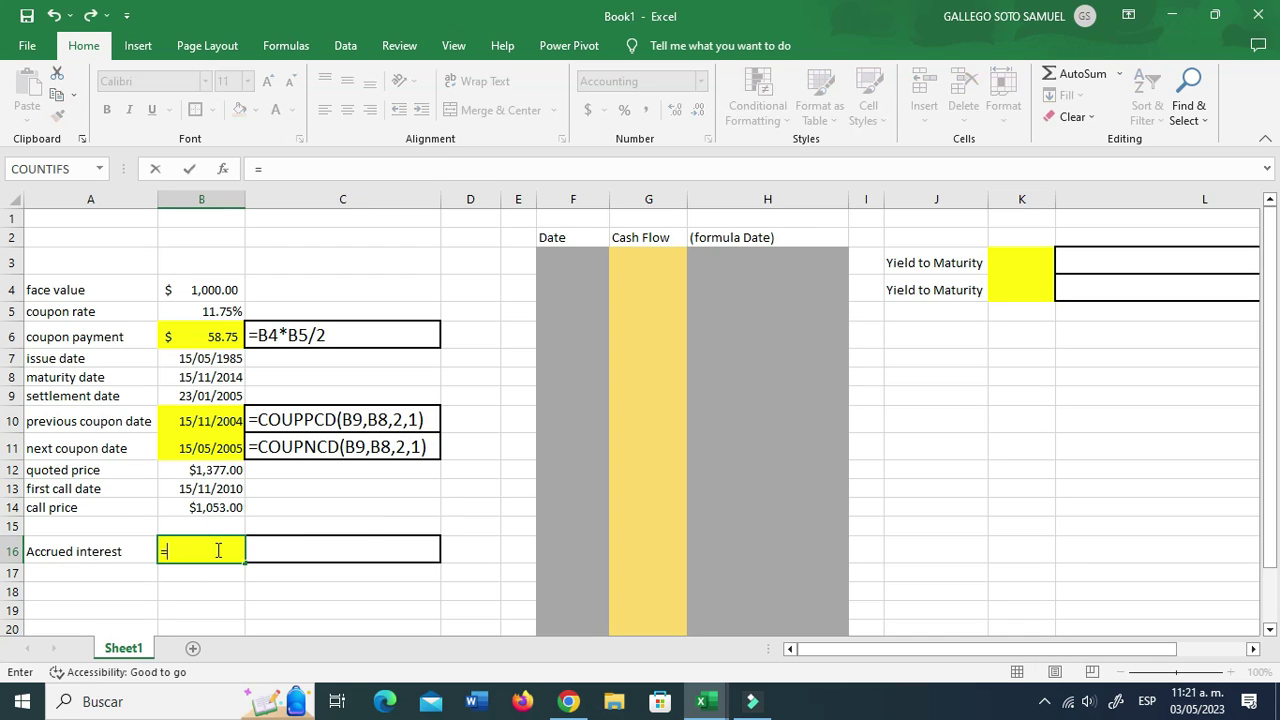
{"action": "type", "text": "acc"}
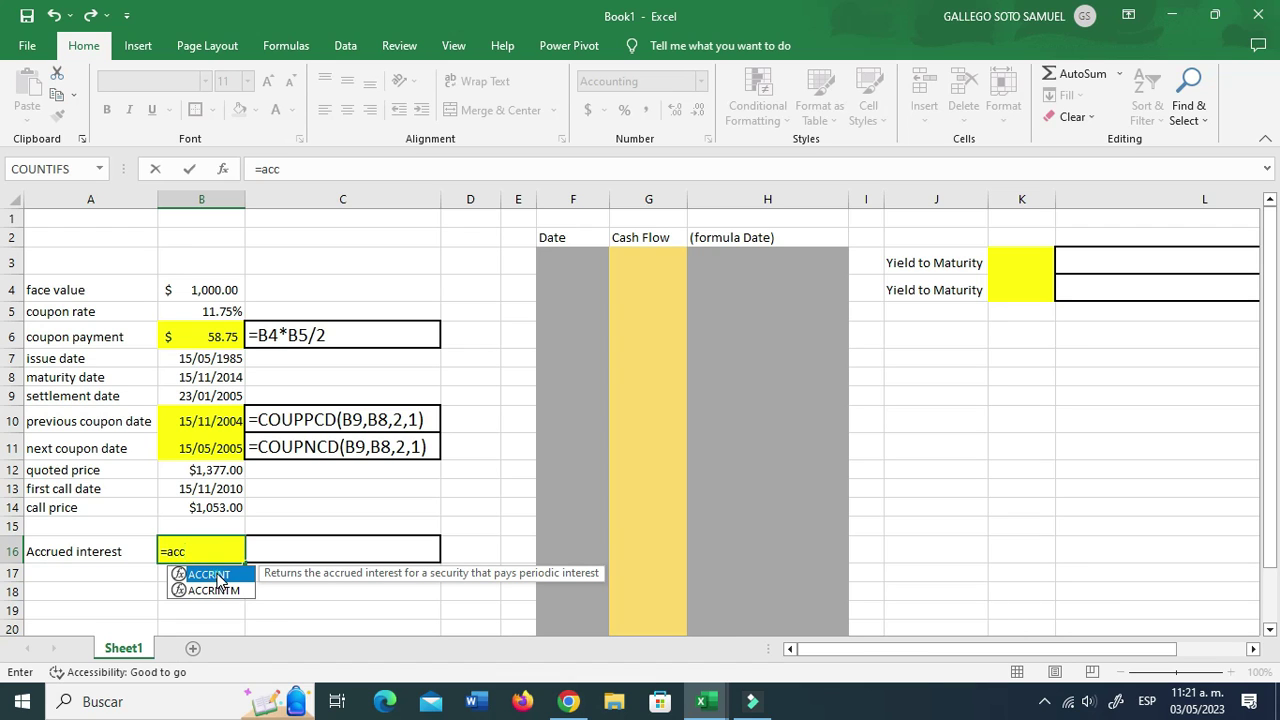
{"action": "double_click", "coordinate": [210, 575]}
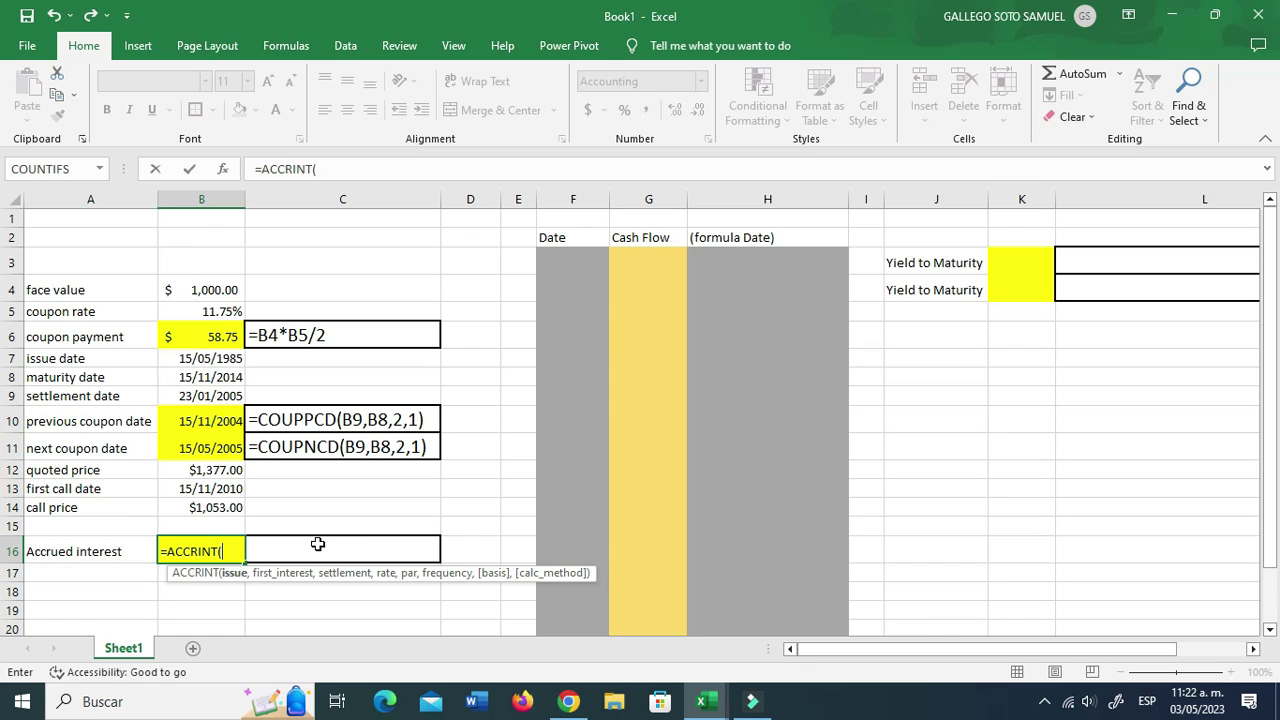
{"action": "left_click", "coordinate": [207, 423]}
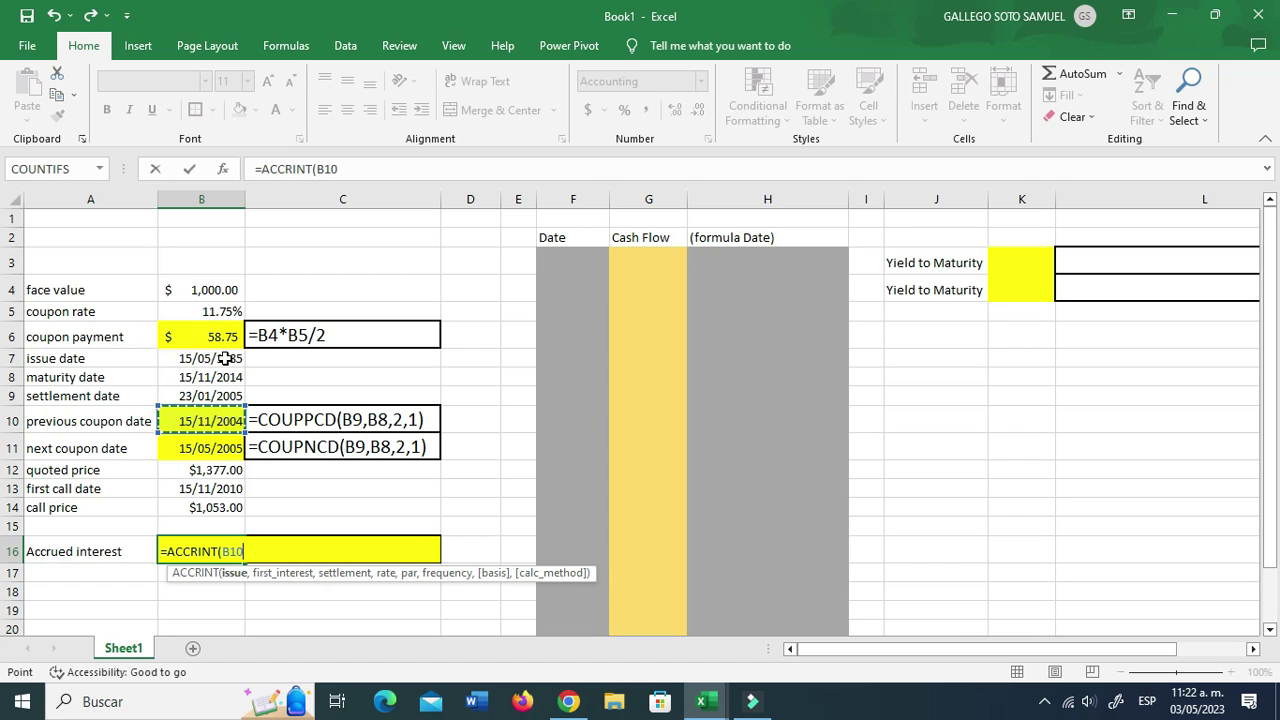
{"action": "type", "text": ","}
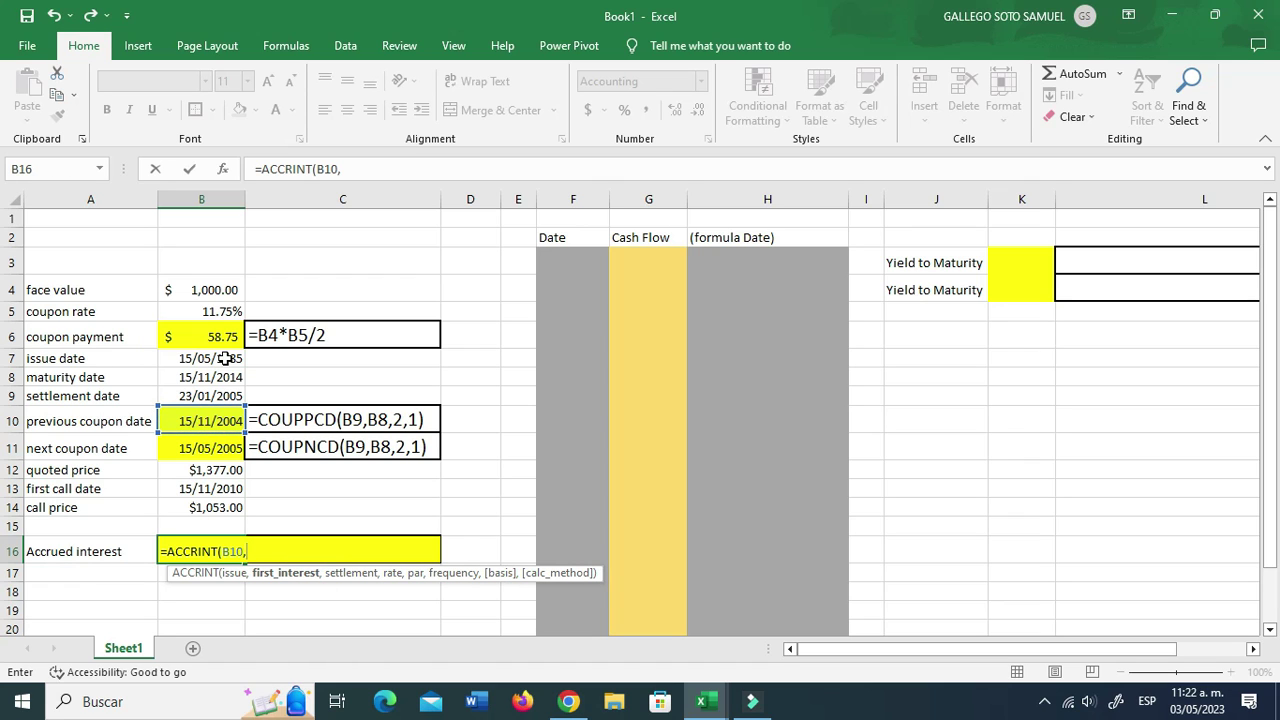
{"action": "left_click", "coordinate": [186, 422]}
{"action": "type", "text": ","}
{"action": "left_click", "coordinate": [208, 396]}
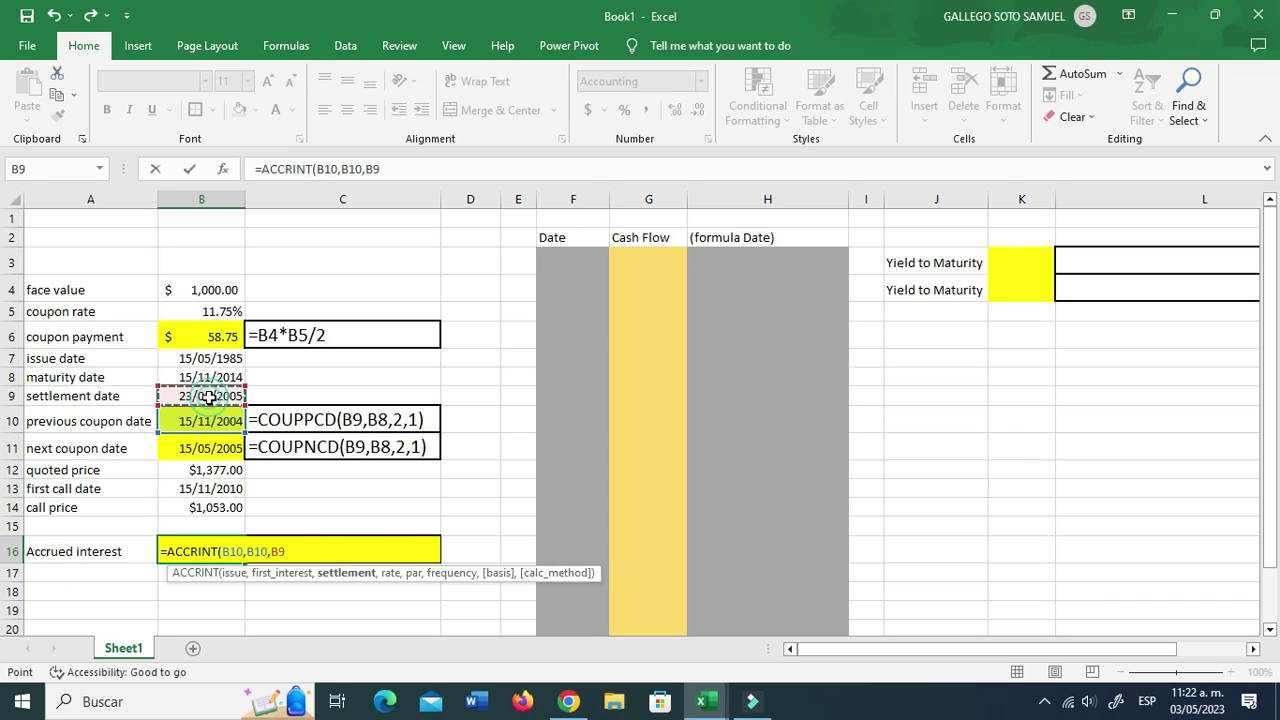
{"action": "type", "text": ","}
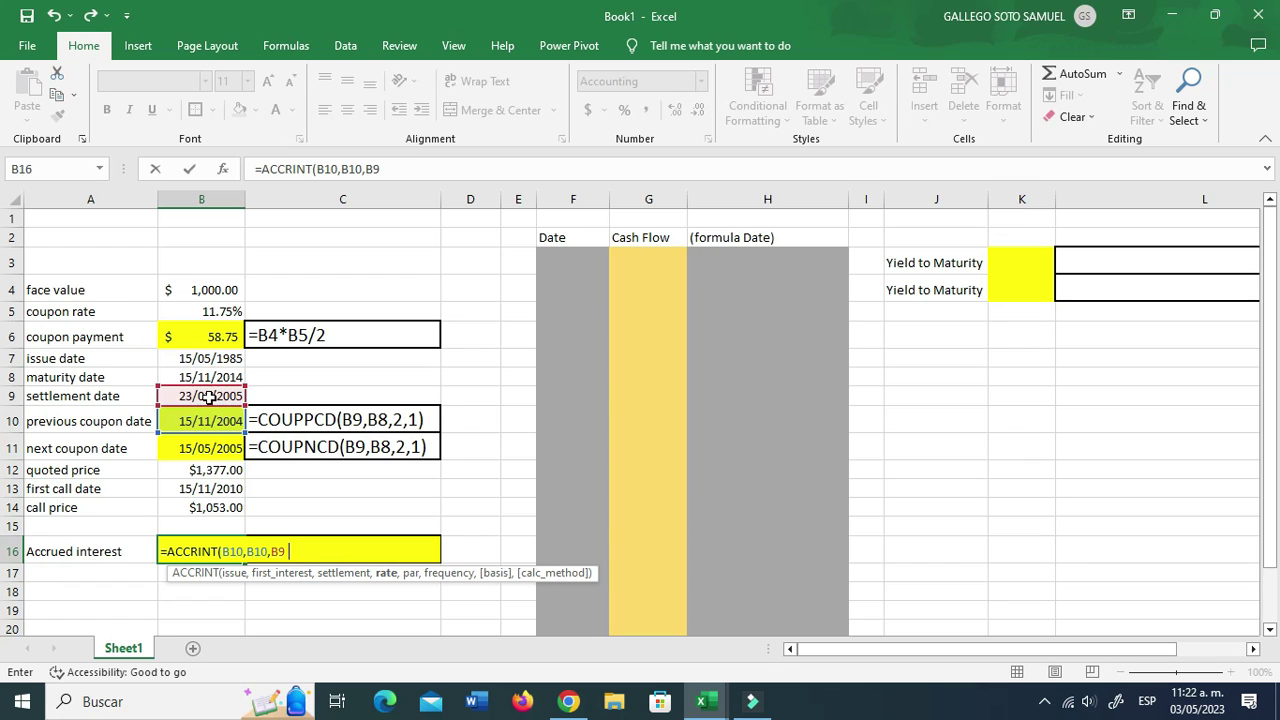
{"action": "left_click", "coordinate": [208, 311]}
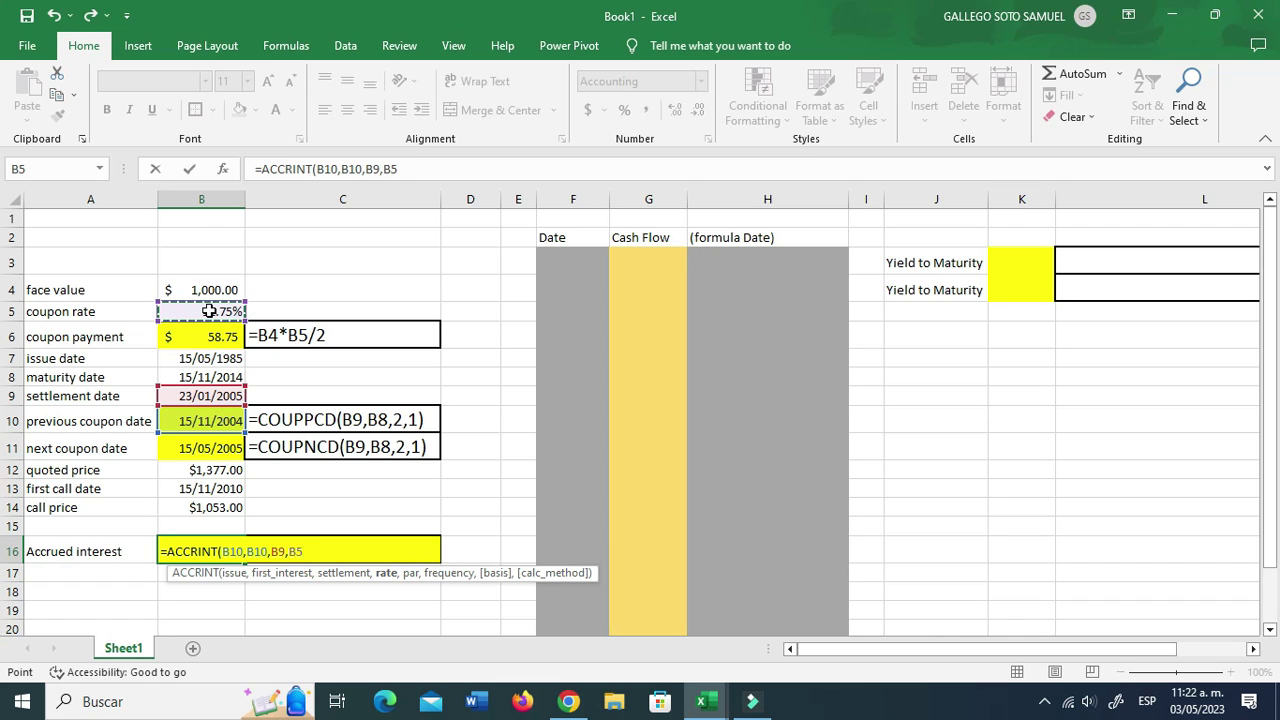
{"action": "type", "text": ","}
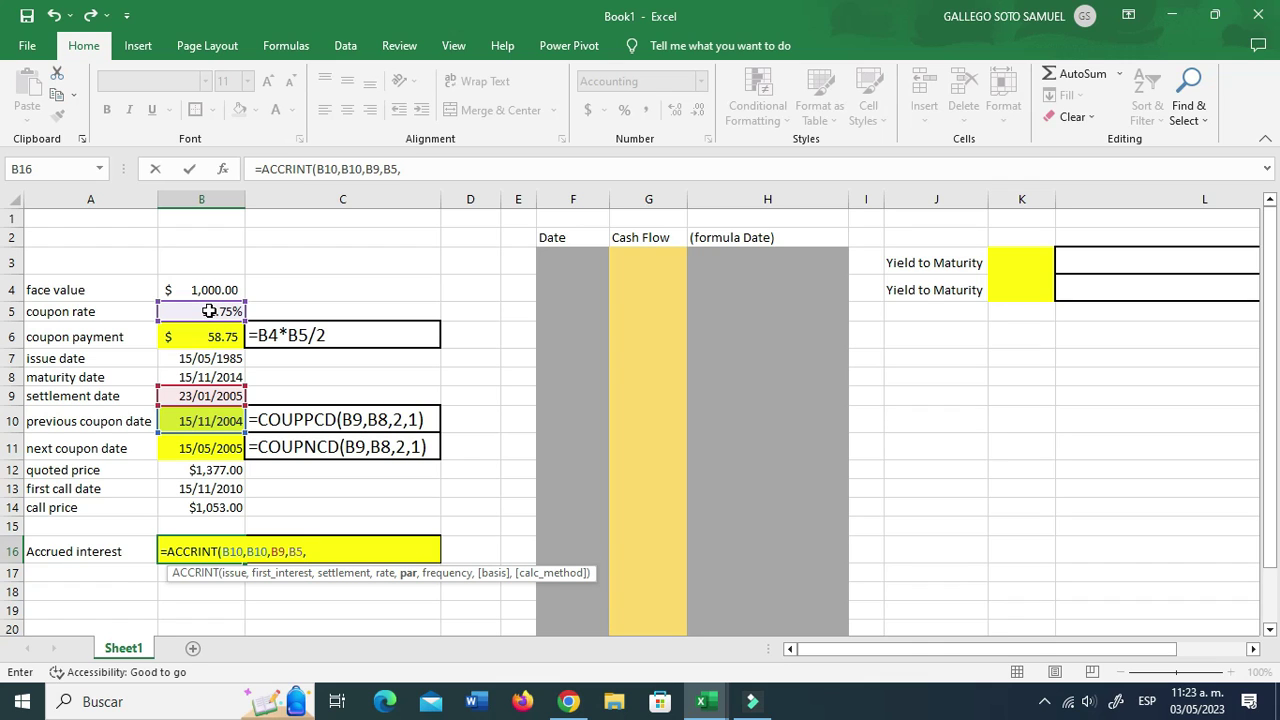
{"action": "left_click", "coordinate": [218, 289]}
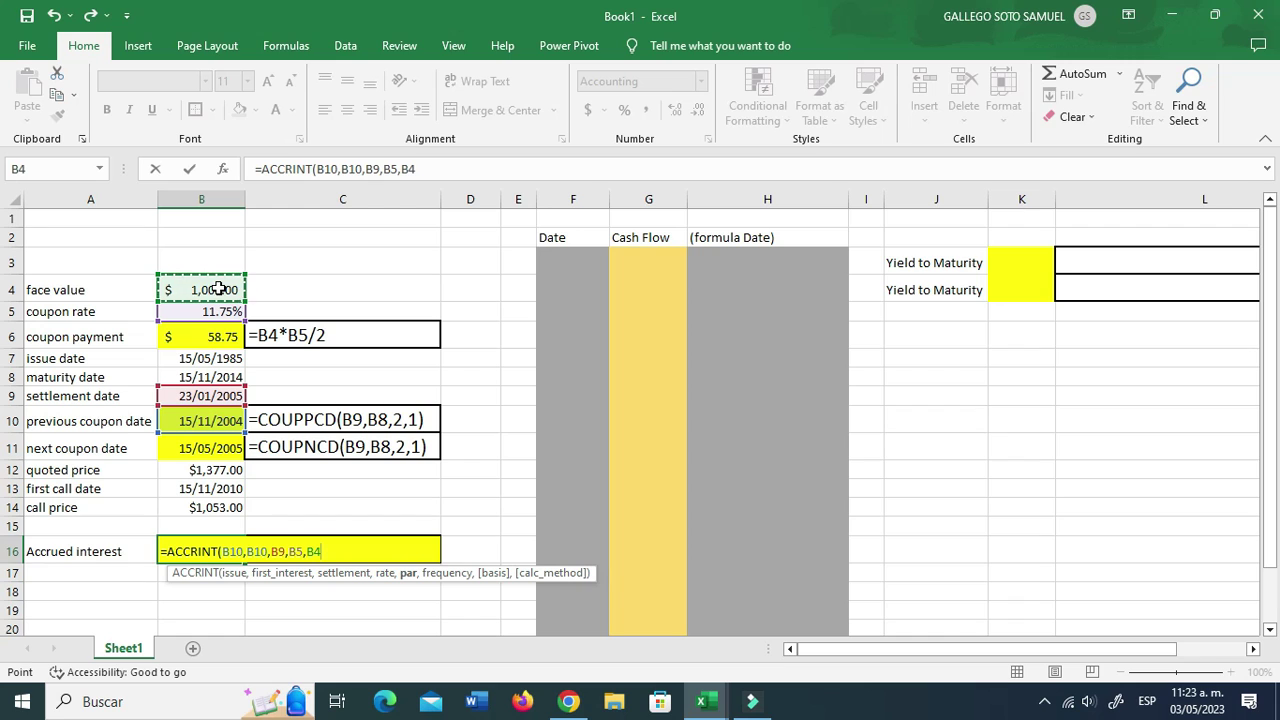
{"action": "type", "text": ","}
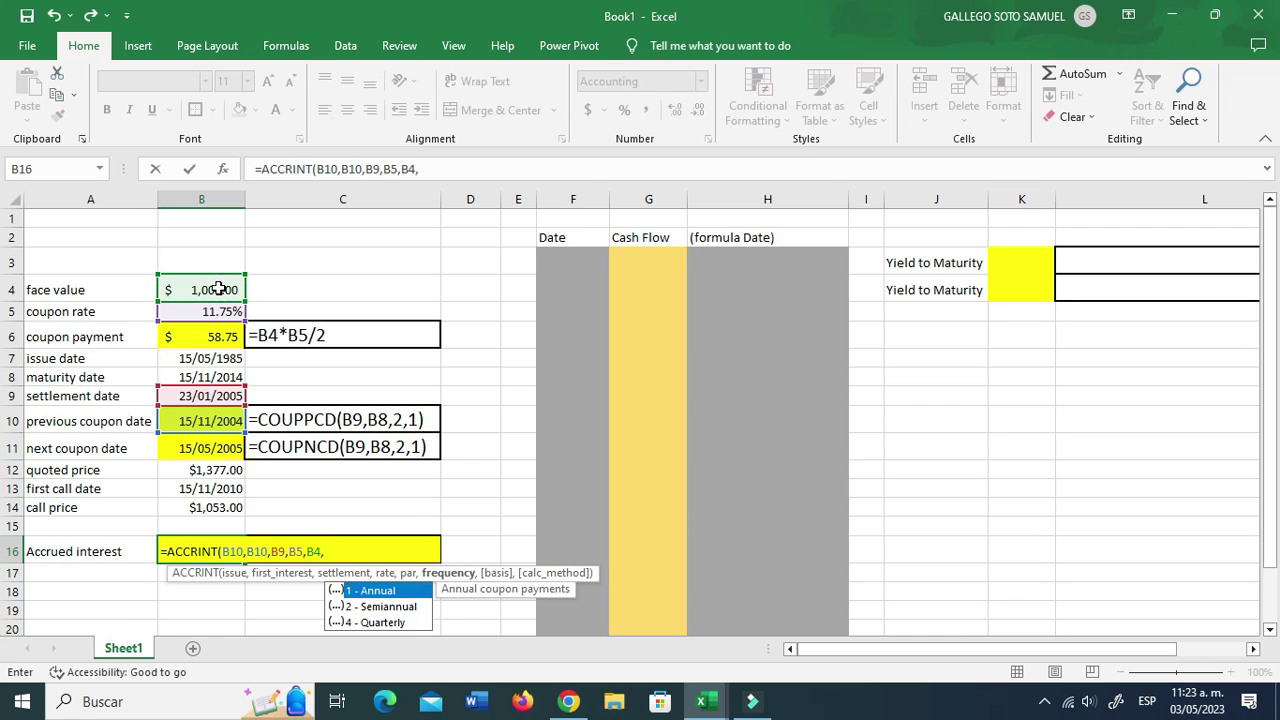
{"action": "type", "text": "2,1"}
{"action": "key", "text": "Return"}
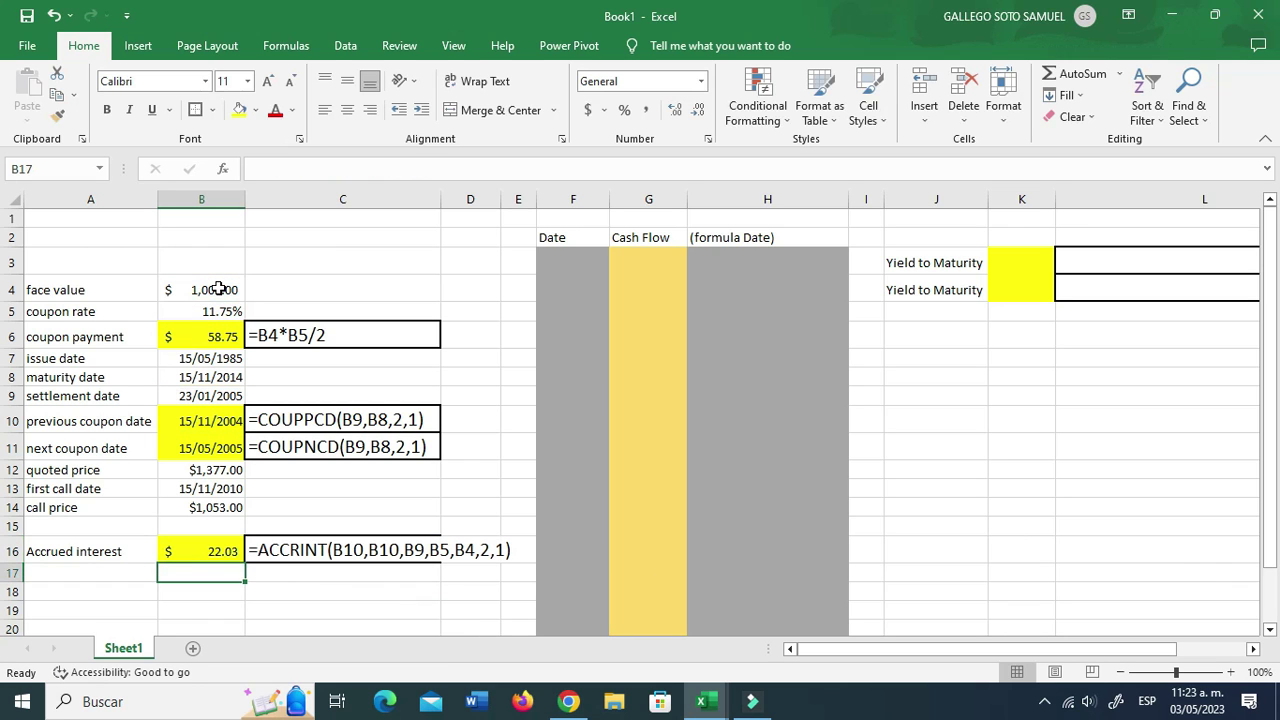
{"action": "key", "text": "Up"}
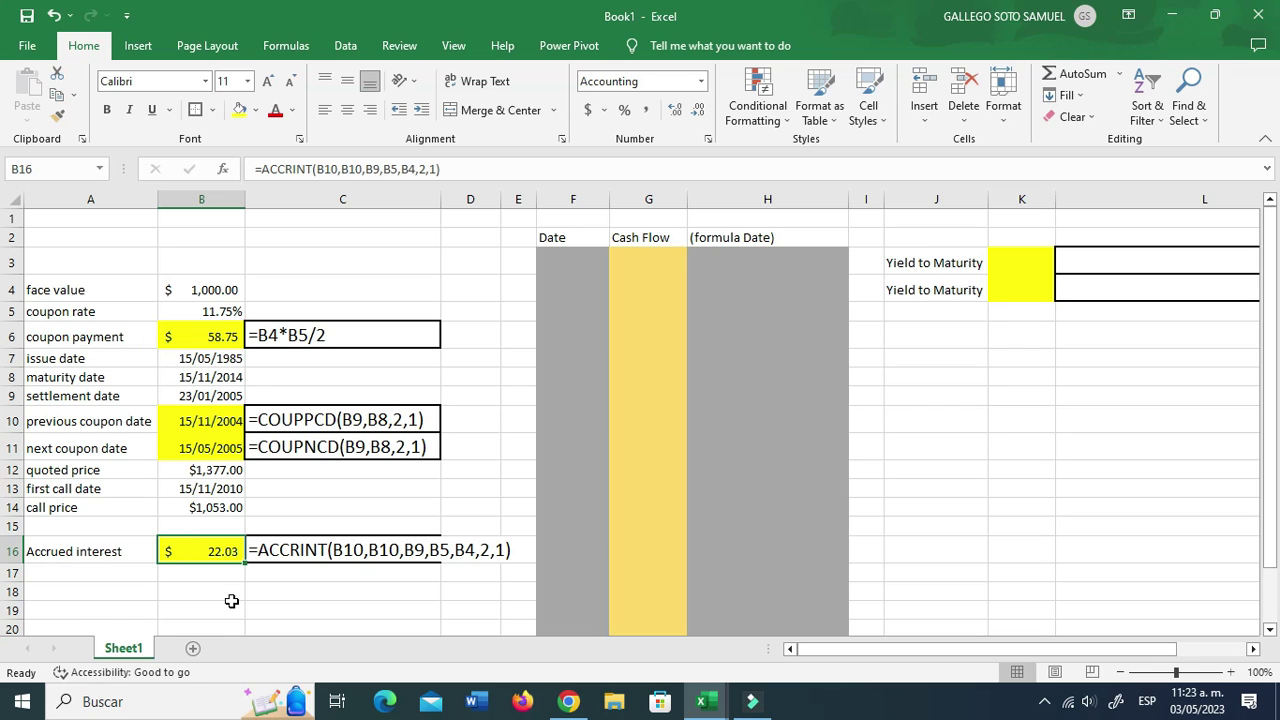
Link the first cash flow date in F3 to the settlement date with the formula =+B9.
{"action": "left_click", "coordinate": [555, 264]}
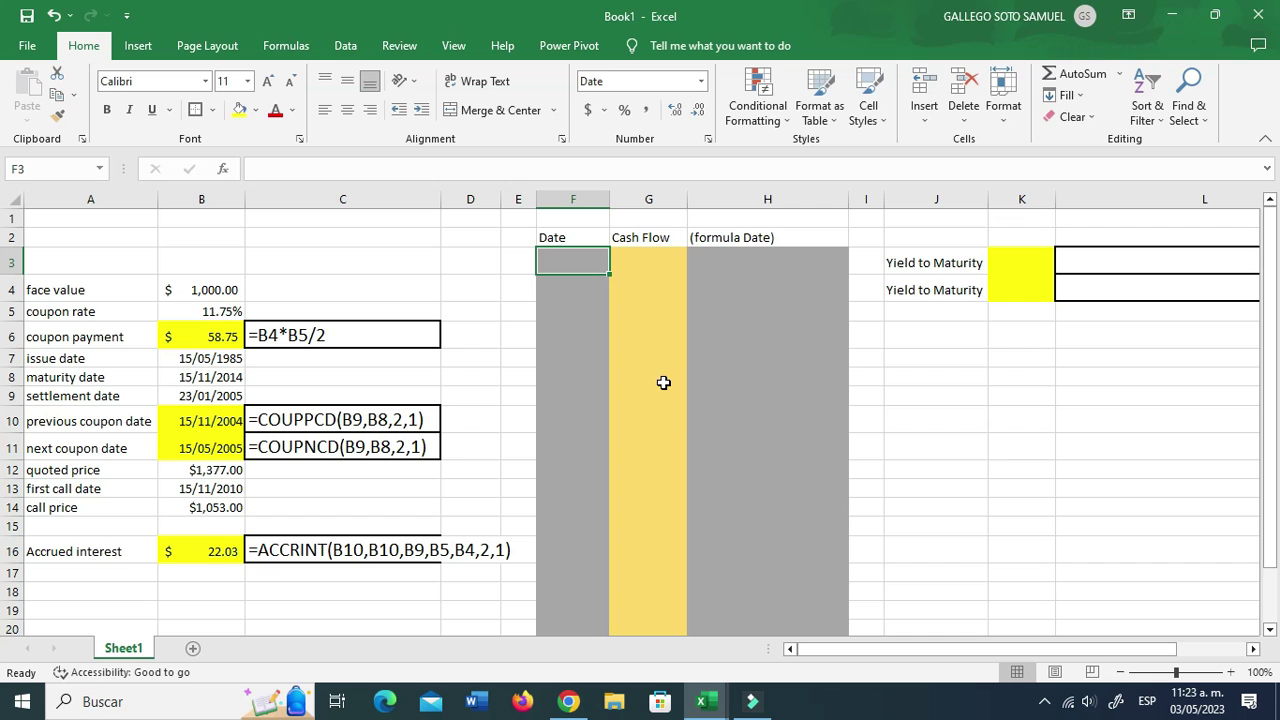
{"action": "type", "text": "+"}
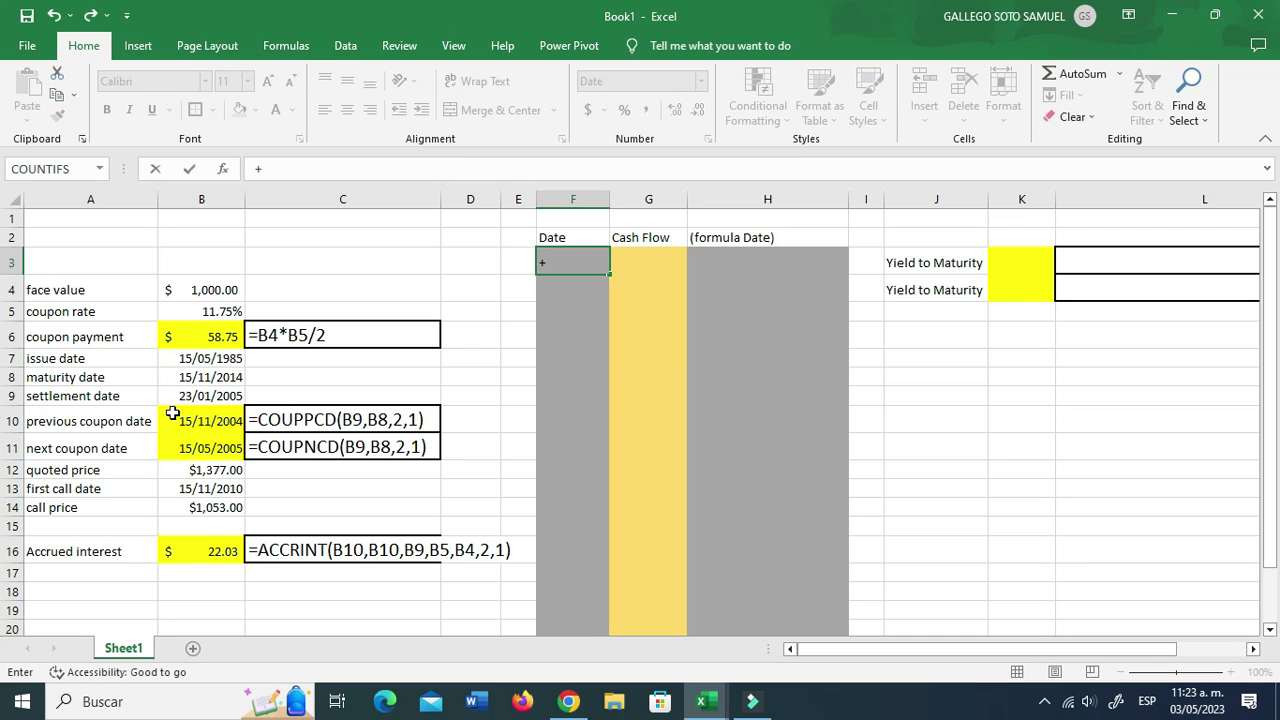
{"action": "left_click", "coordinate": [195, 396]}
{"action": "key", "text": "ctrl+Return"}
Calculate the initial cash outflow in G3 as the negative quoted price minus accrued interest, with =-B12-B16.
{"action": "left_click", "coordinate": [653, 257]}
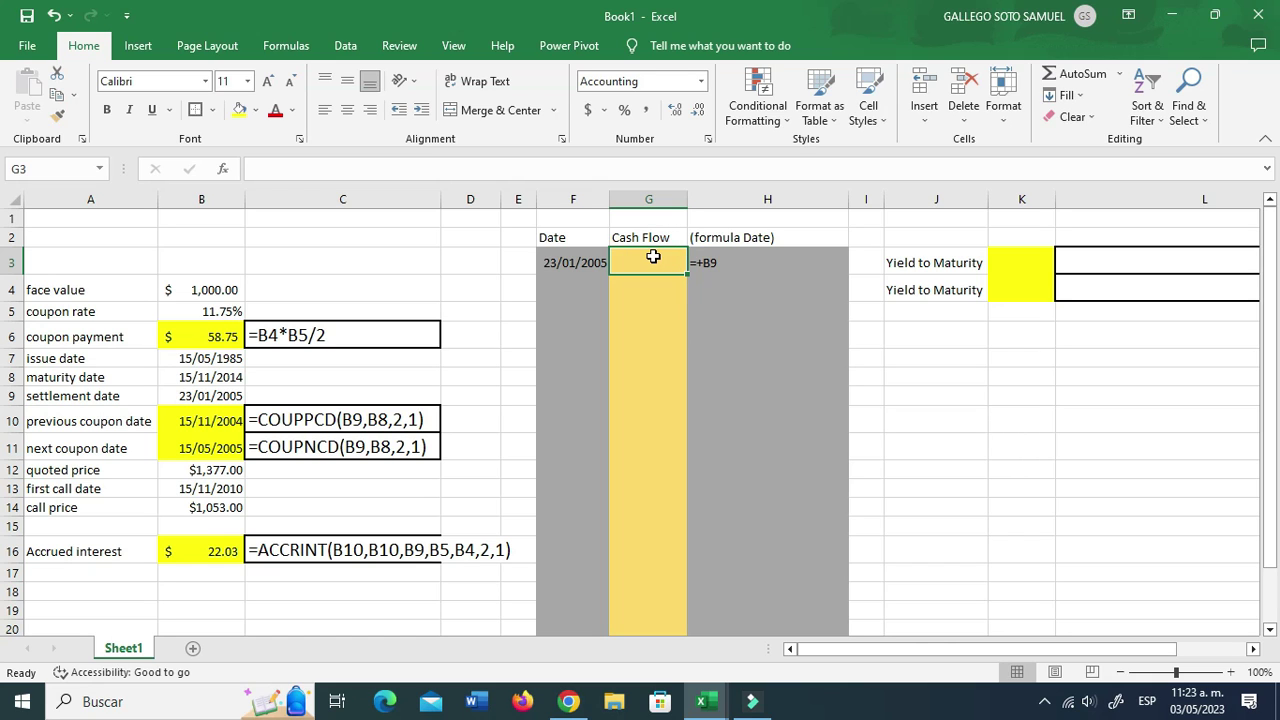
{"action": "type", "text": "-"}
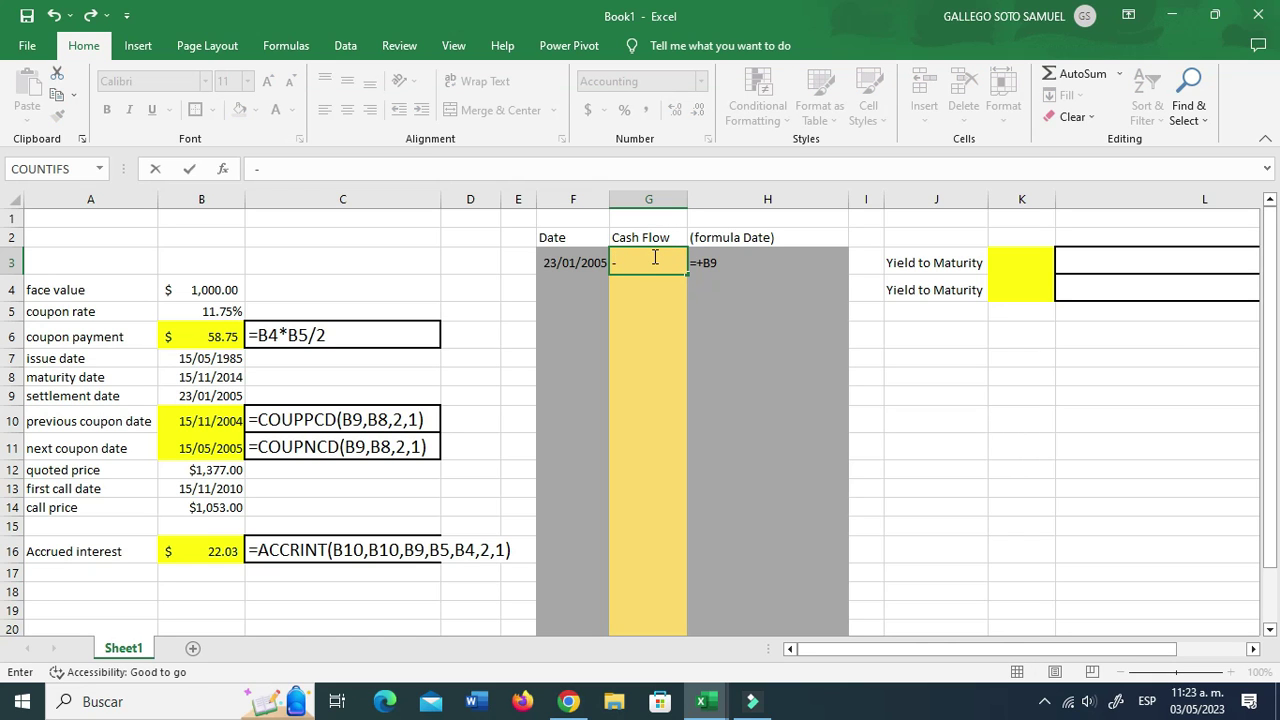
{"action": "left_click", "coordinate": [211, 467]}
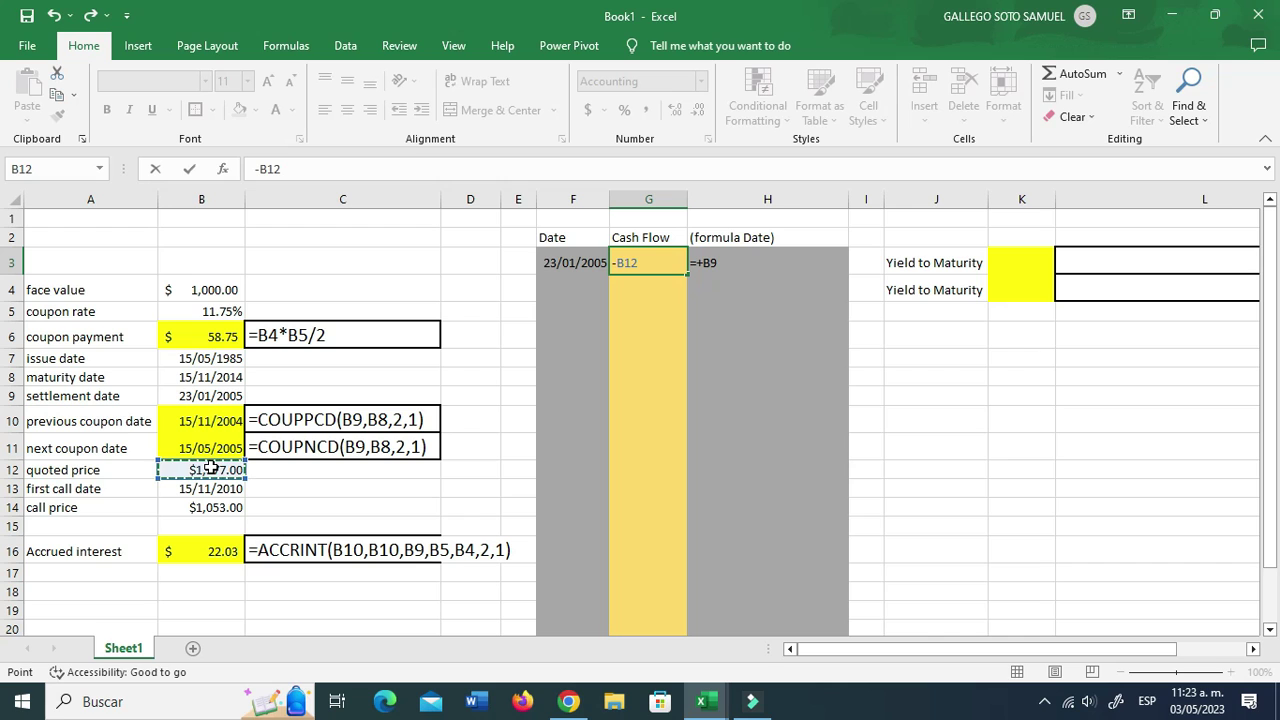
{"action": "type", "text": "-"}
{"action": "left_click", "coordinate": [226, 545]}
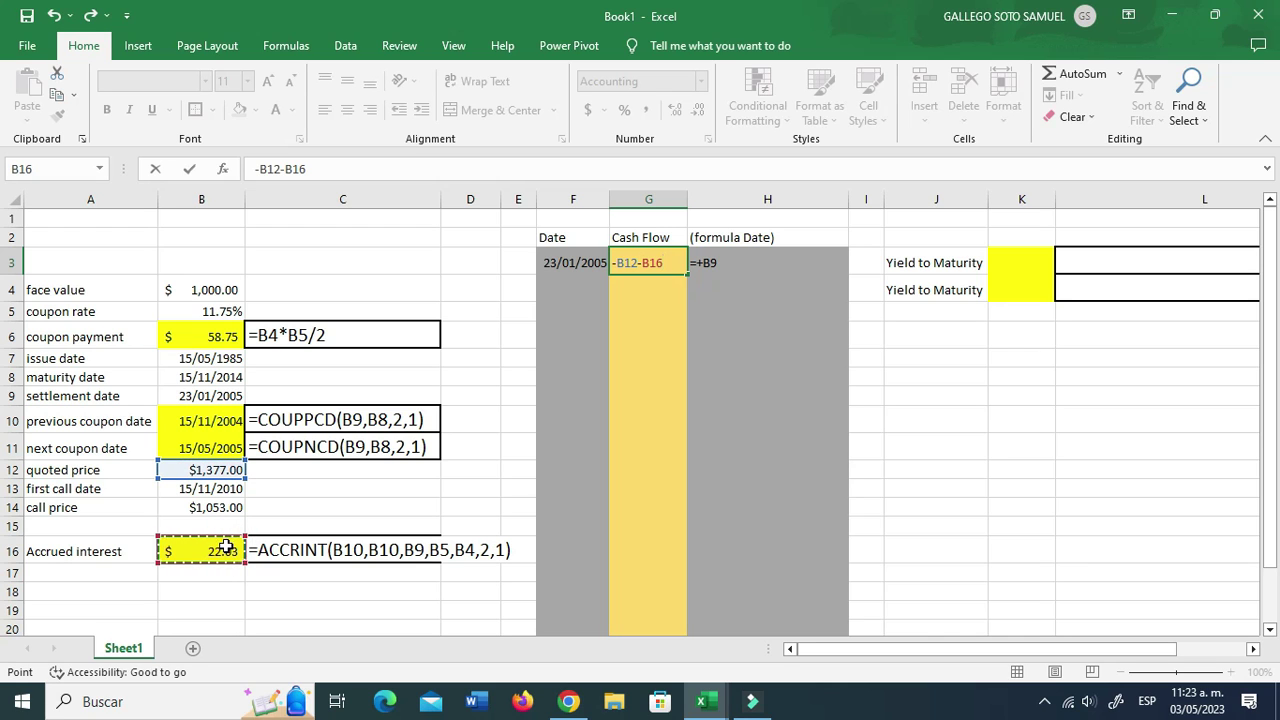
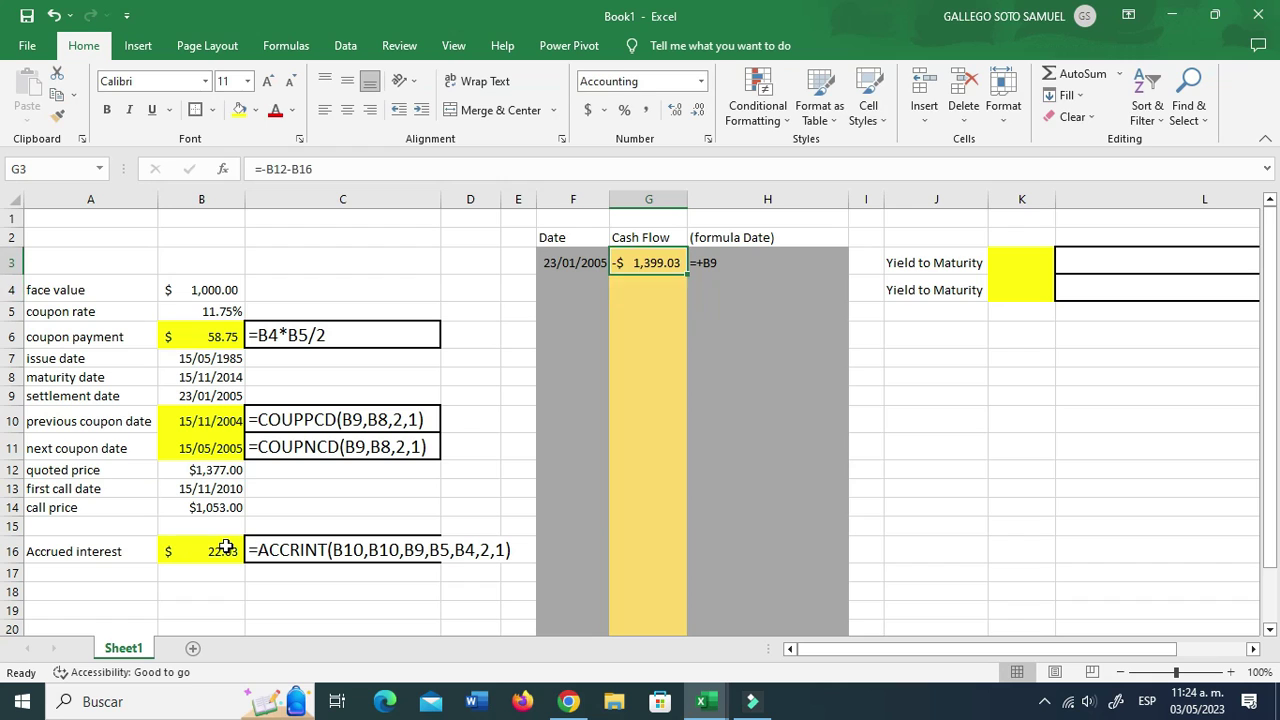
Calculate the first coupon date in F4 with =COUPNCD(F3,$B$8,2,1), keeping the maturity date reference absolute.
{"action": "key", "text": "Down"}
{"action": "type", "text": "="}
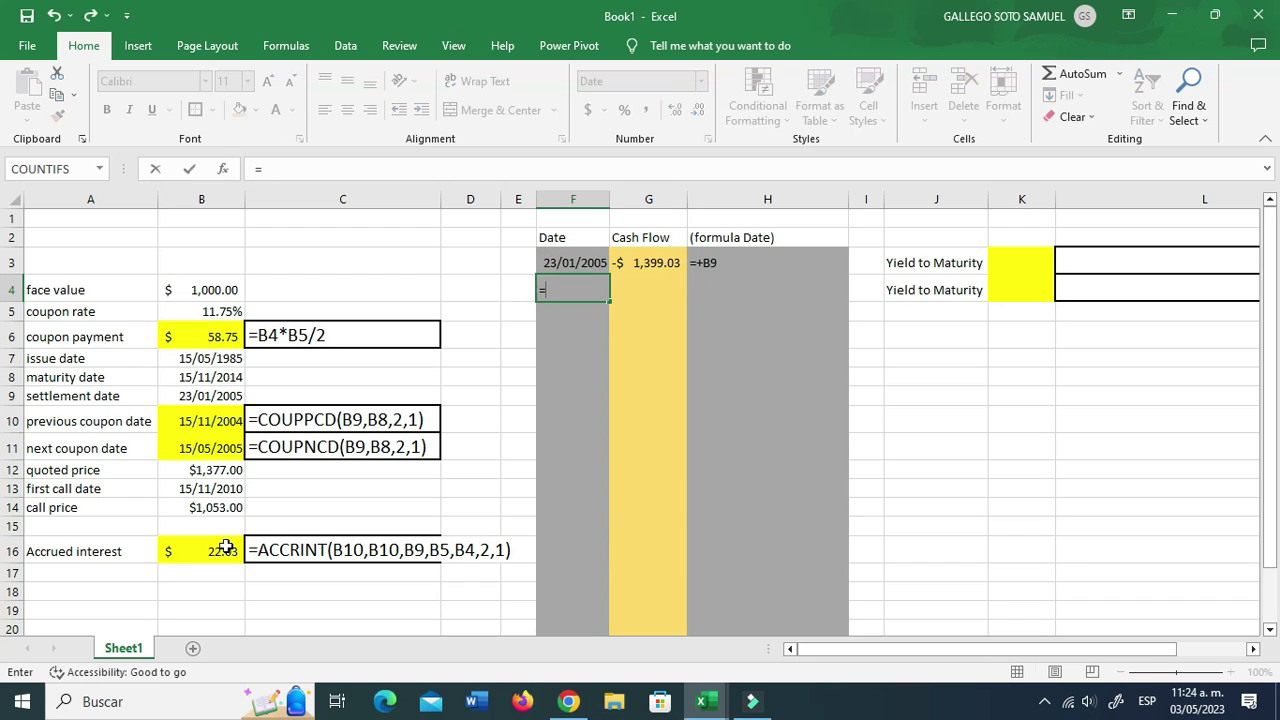
{"action": "type", "text": "coupo"}
{"action": "key", "text": "BackSpace"}
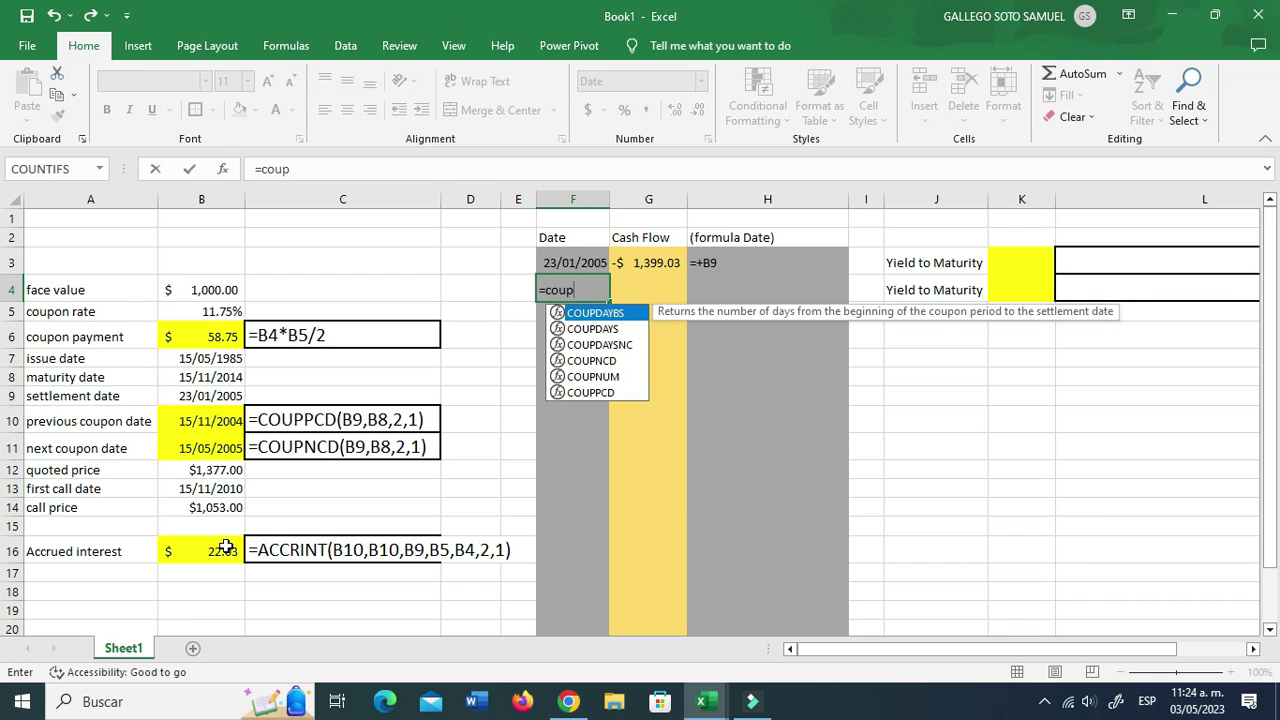
{"action": "type", "text": "n"}
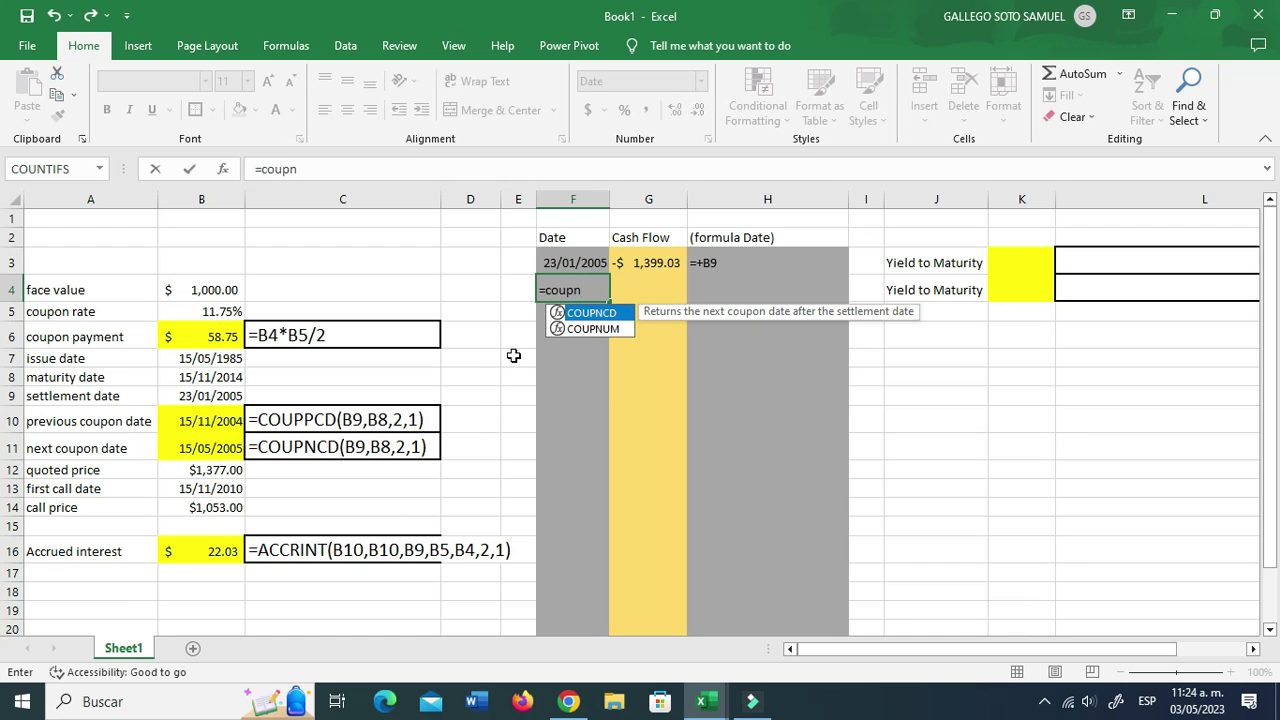
{"action": "double_click", "coordinate": [609, 315]}
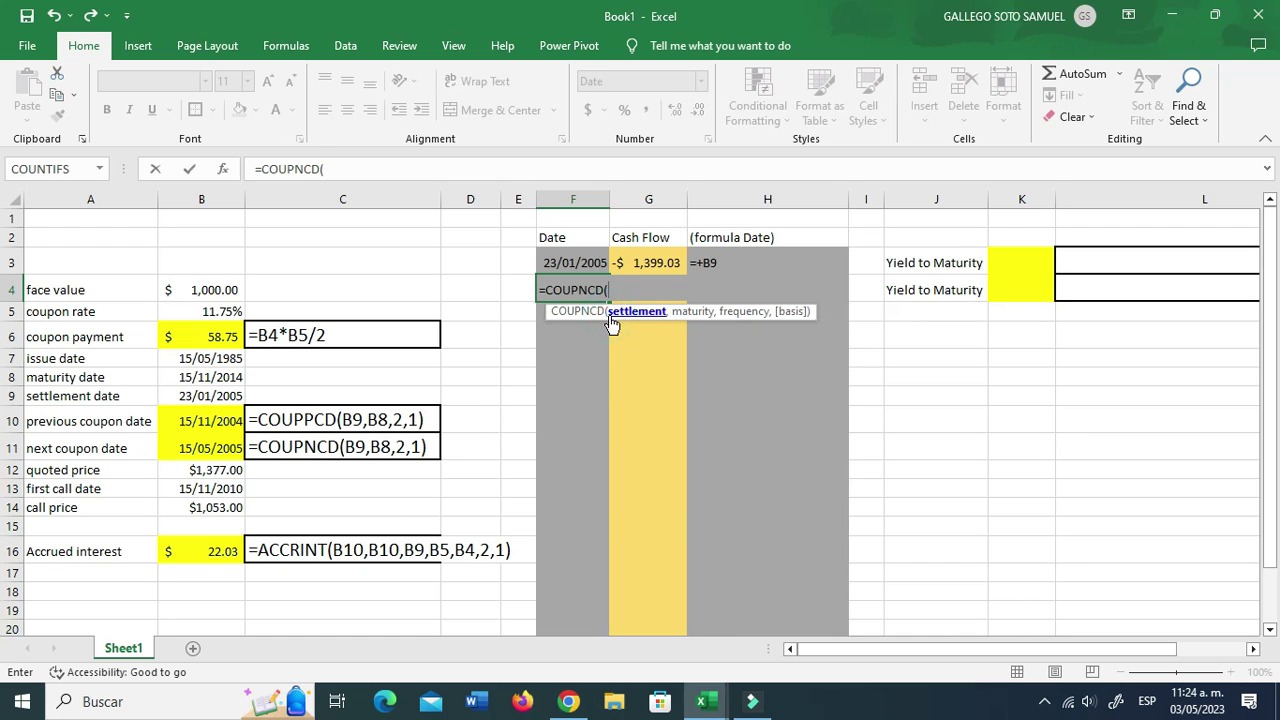
{"action": "left_click", "coordinate": [580, 260]}
{"action": "type", "text": ","}
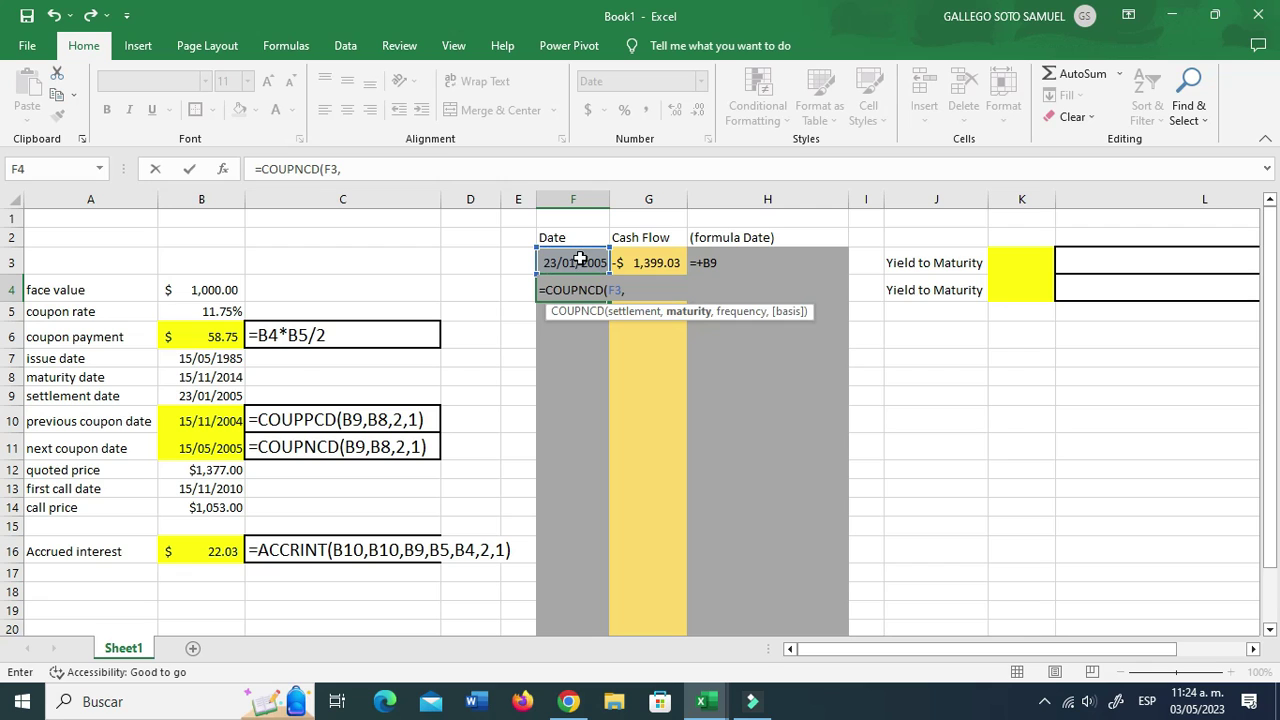
{"action": "left_click", "coordinate": [204, 377]}
{"action": "key", "text": "F4"}
{"action": "type", "text": ",2"}
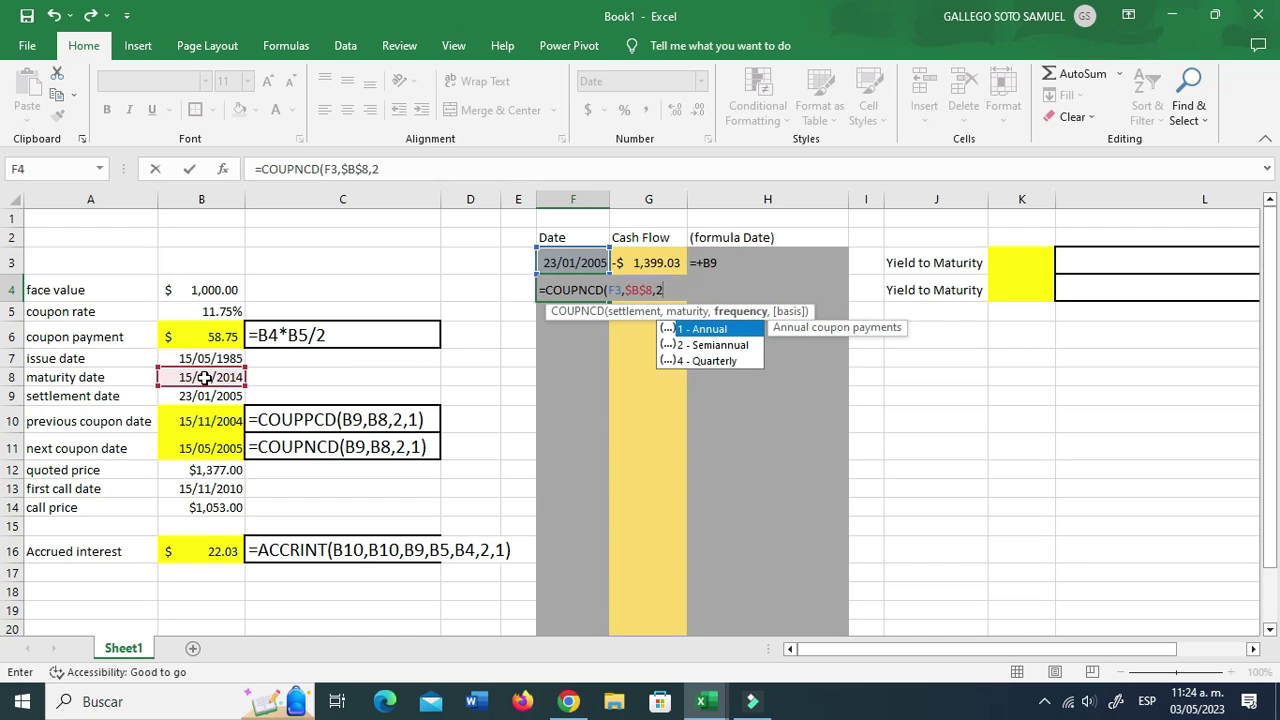
{"action": "type", "text": ",1)"}
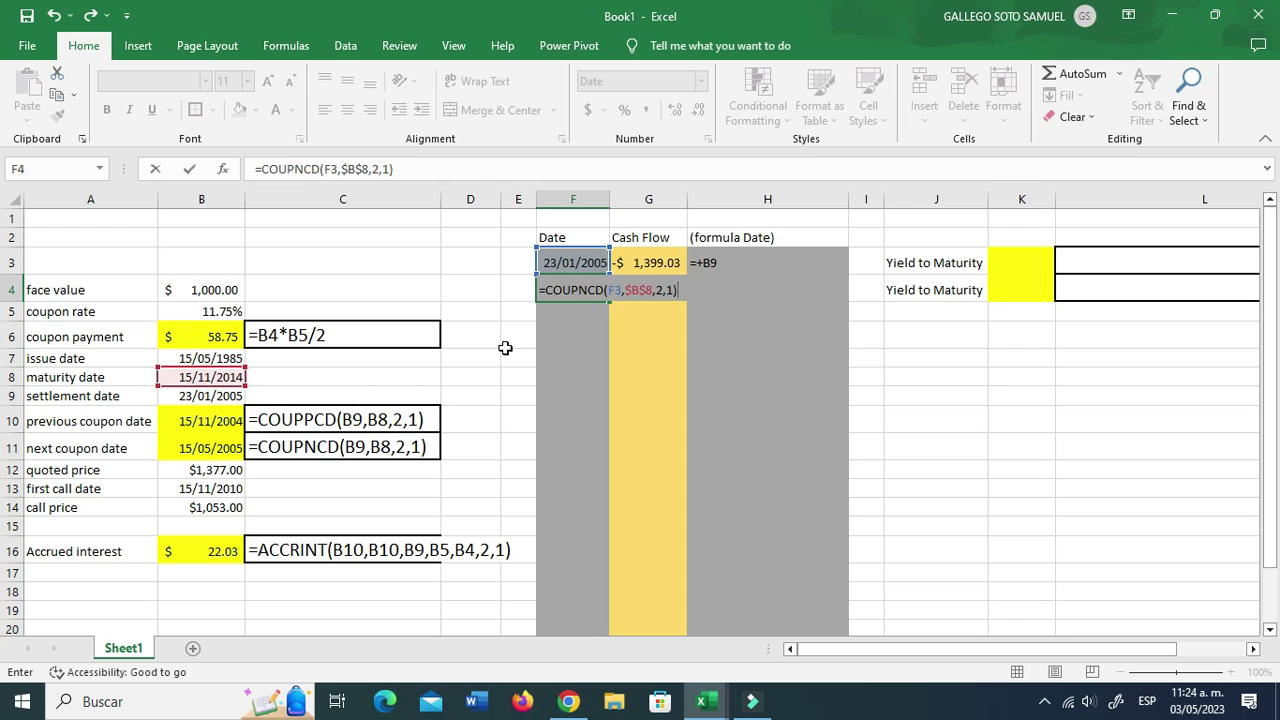
{"action": "left_click", "coordinate": [618, 291]}
{"action": "key", "text": "Return"}
Fill the coupon date formula from F4 down through F23.
{"action": "left_click", "coordinate": [597, 291]}
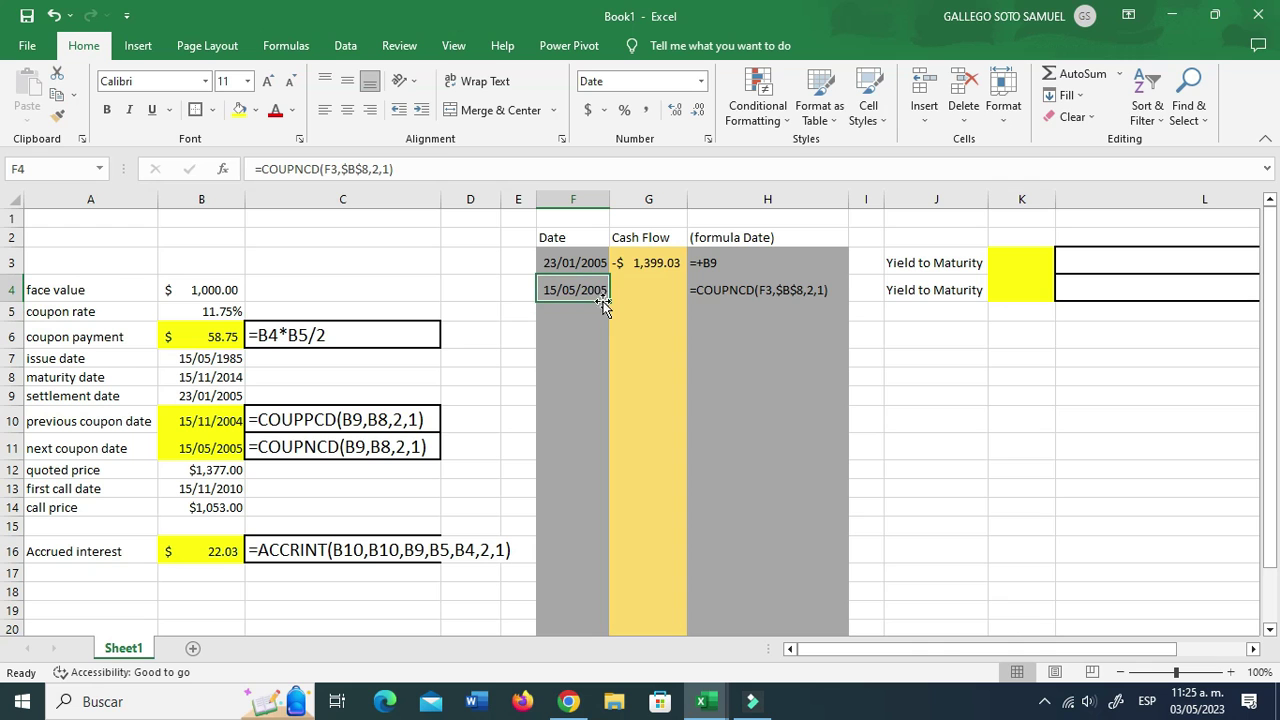
{"action": "left_click_drag", "start_coordinate": [607, 301], "coordinate": [592, 600]}
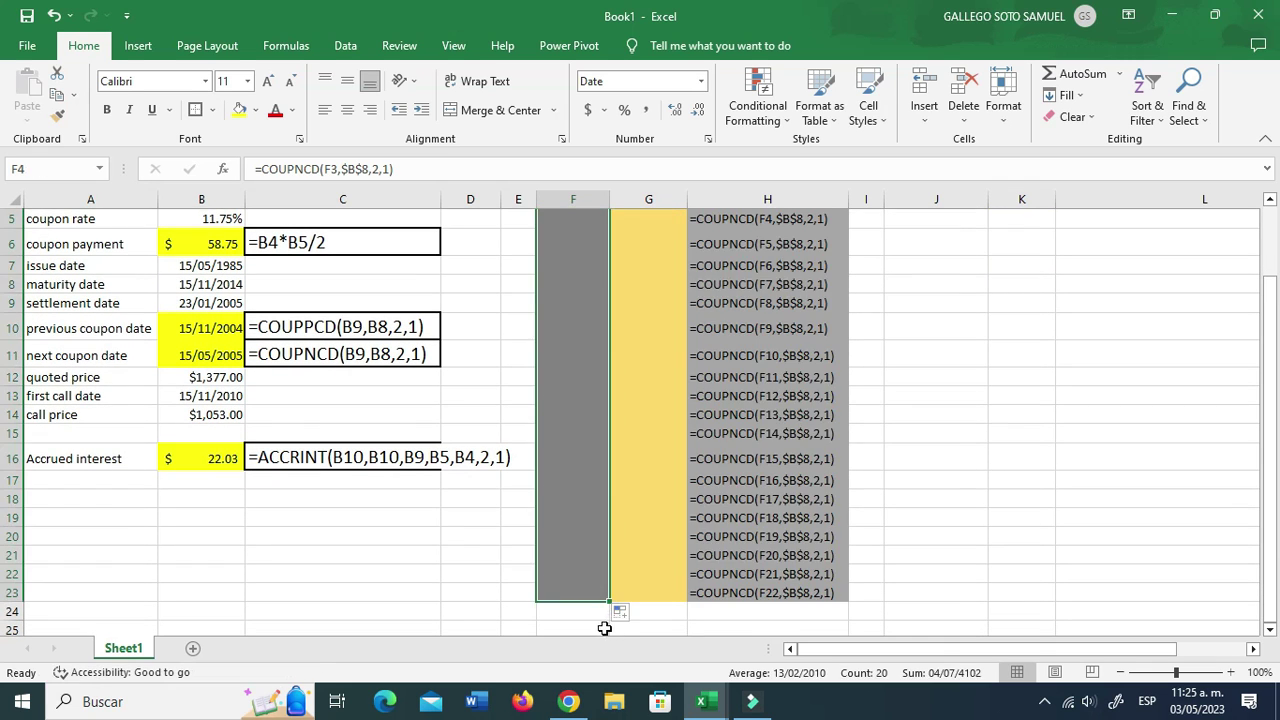
{"action": "scroll", "coordinate": [570, 607], "scroll_direction": "down", "scroll_amount": 1}
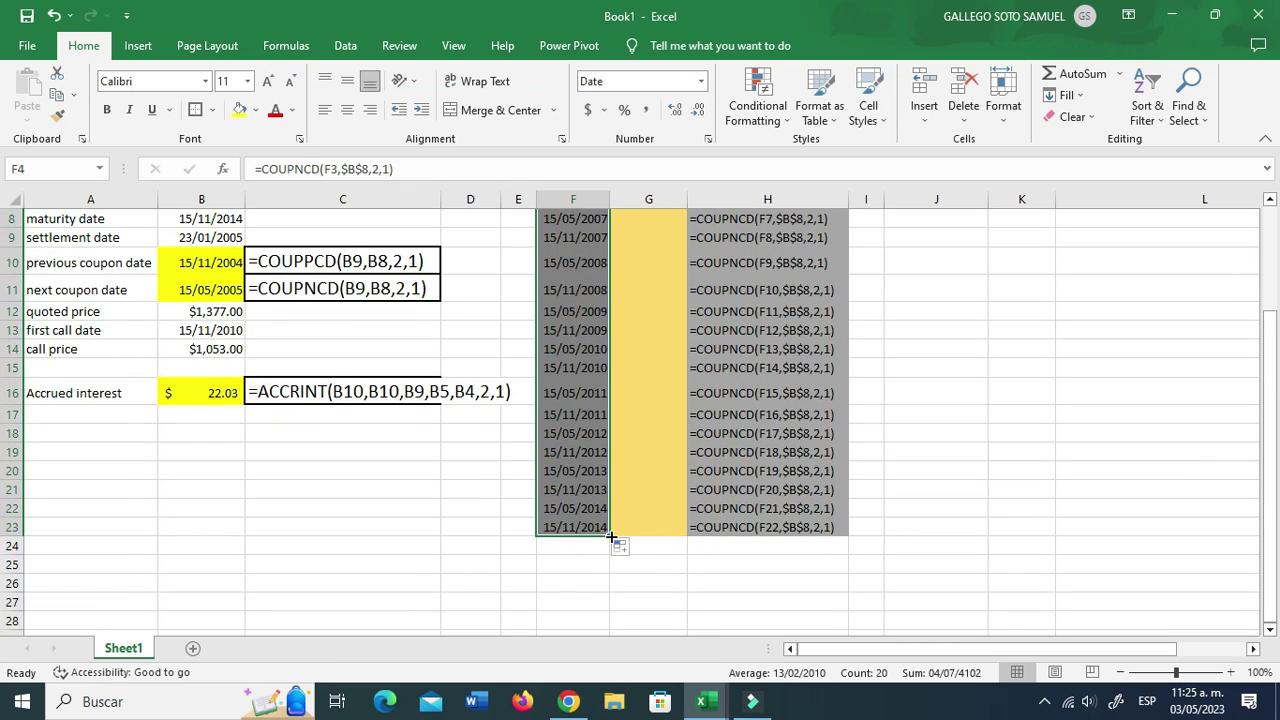
Try extending the coupon date formula one row past the maturity date into F24, and clear that cell.
{"action": "left_click_drag", "start_coordinate": [611, 537], "coordinate": [606, 555]}
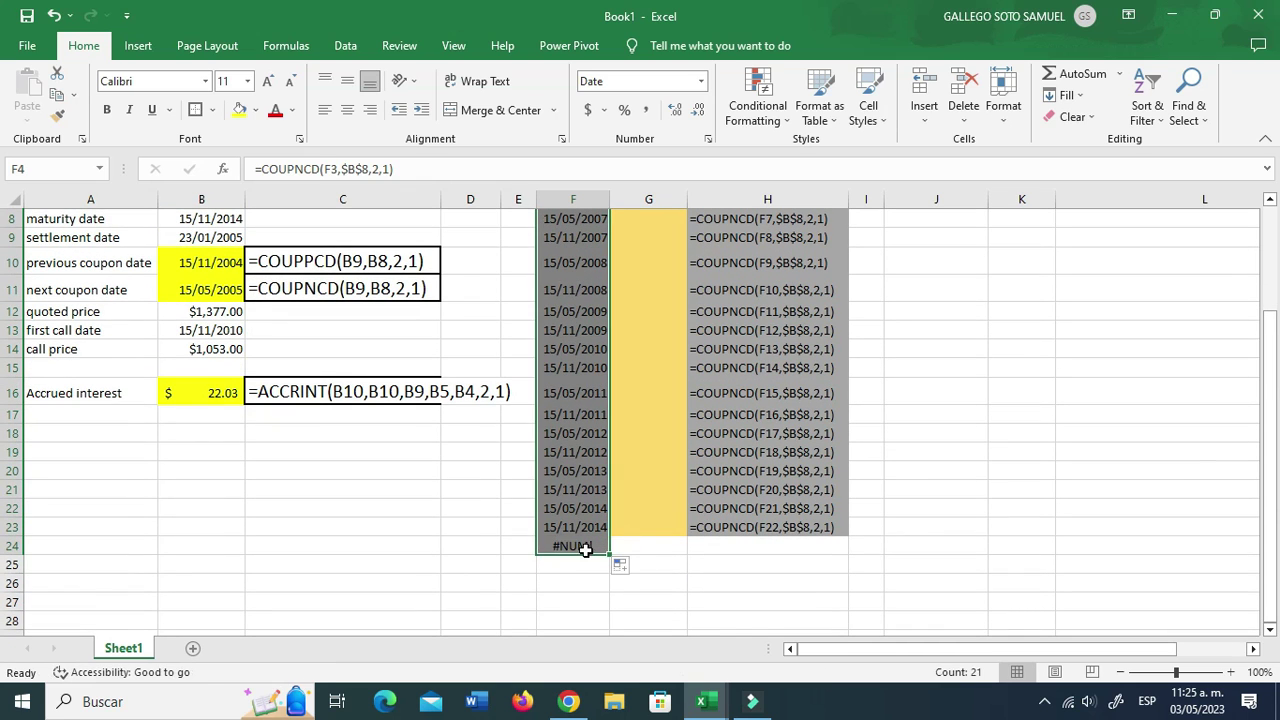
{"action": "left_click", "coordinate": [583, 546]}
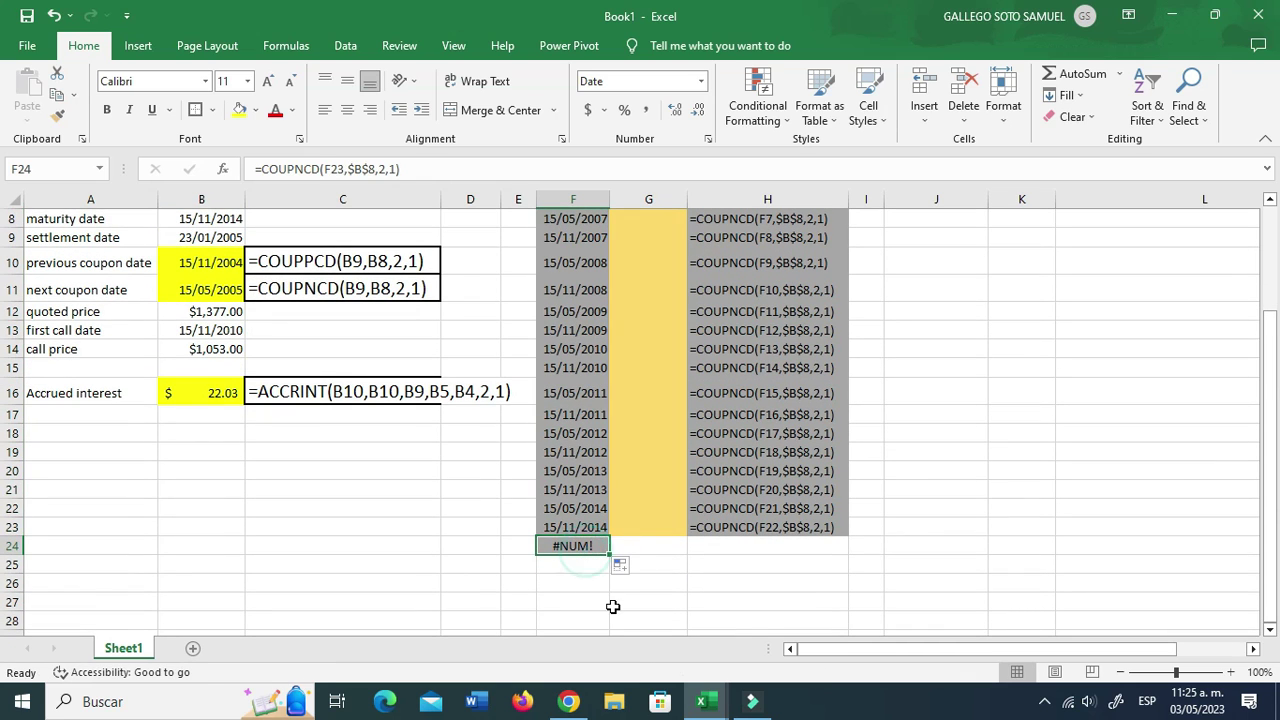
{"action": "left_click", "coordinate": [585, 529]}
{"action": "left_click", "coordinate": [585, 547]}
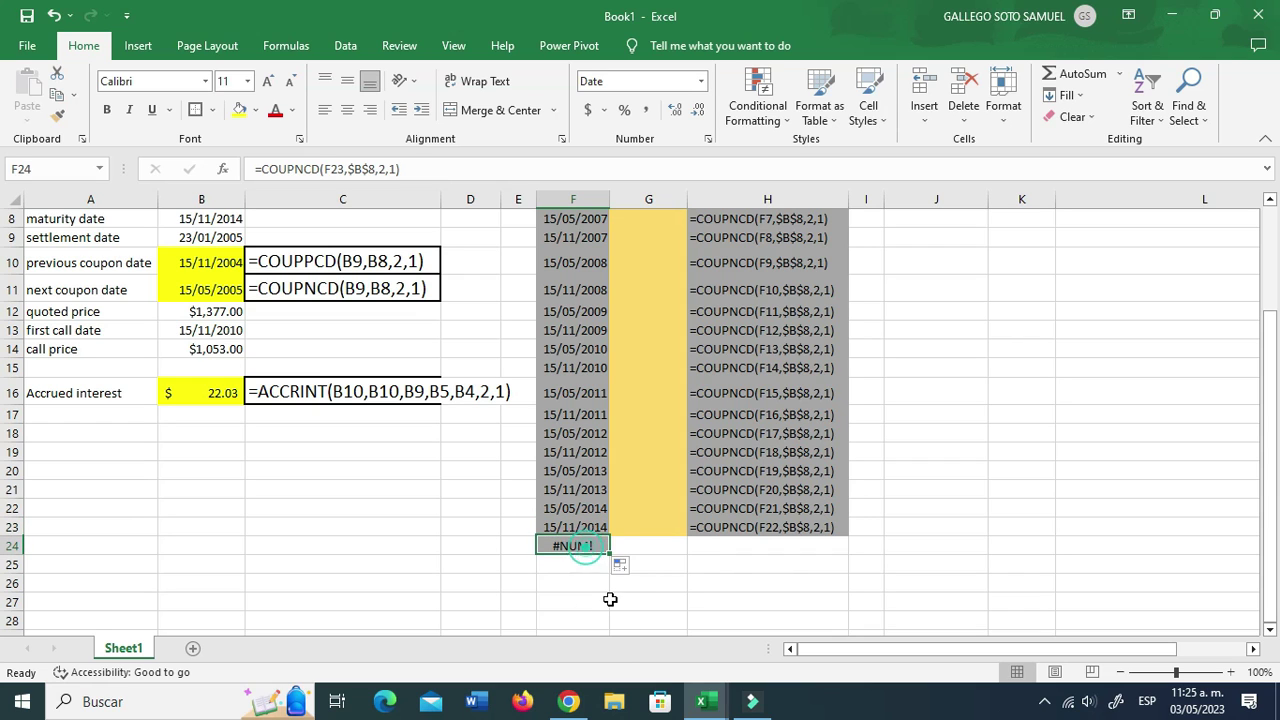
{"action": "key", "text": "Delete"}
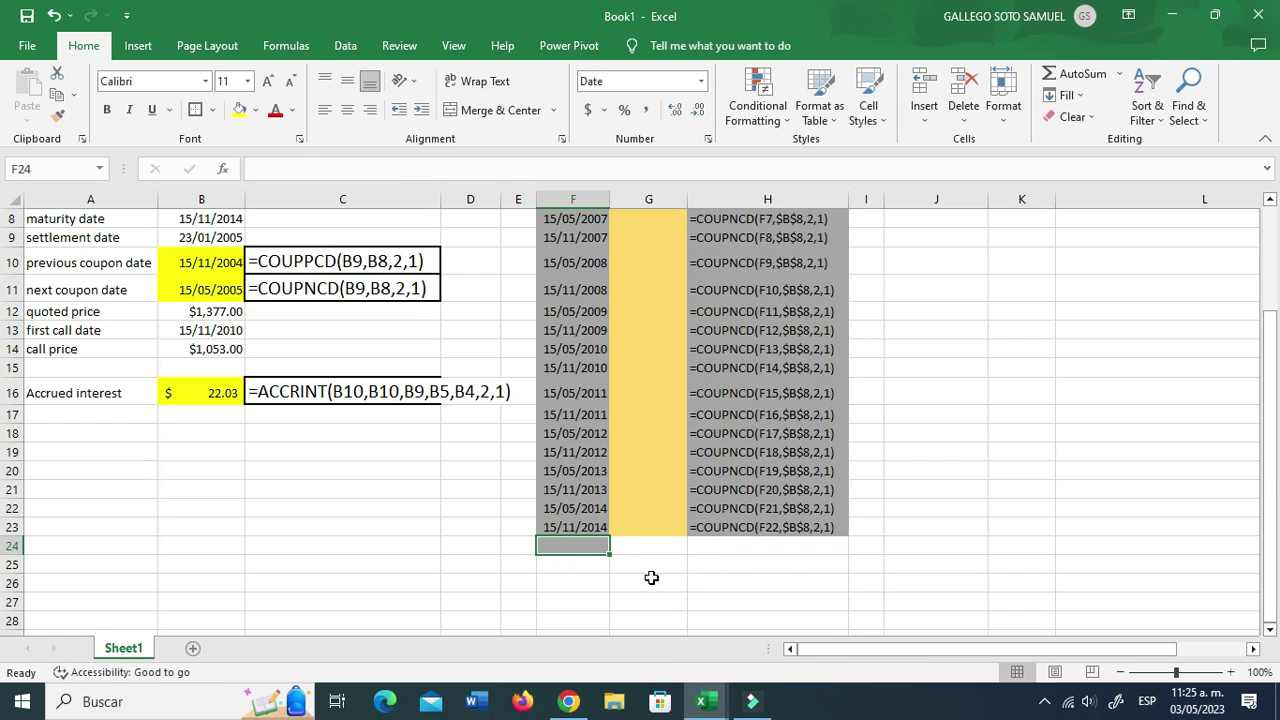
Link the first coupon cash flow in G4 to the coupon payment with +B6.
{"action": "scroll", "coordinate": [651, 577], "scroll_direction": "up", "scroll_amount": 3}
{"action": "left_click", "coordinate": [655, 292]}
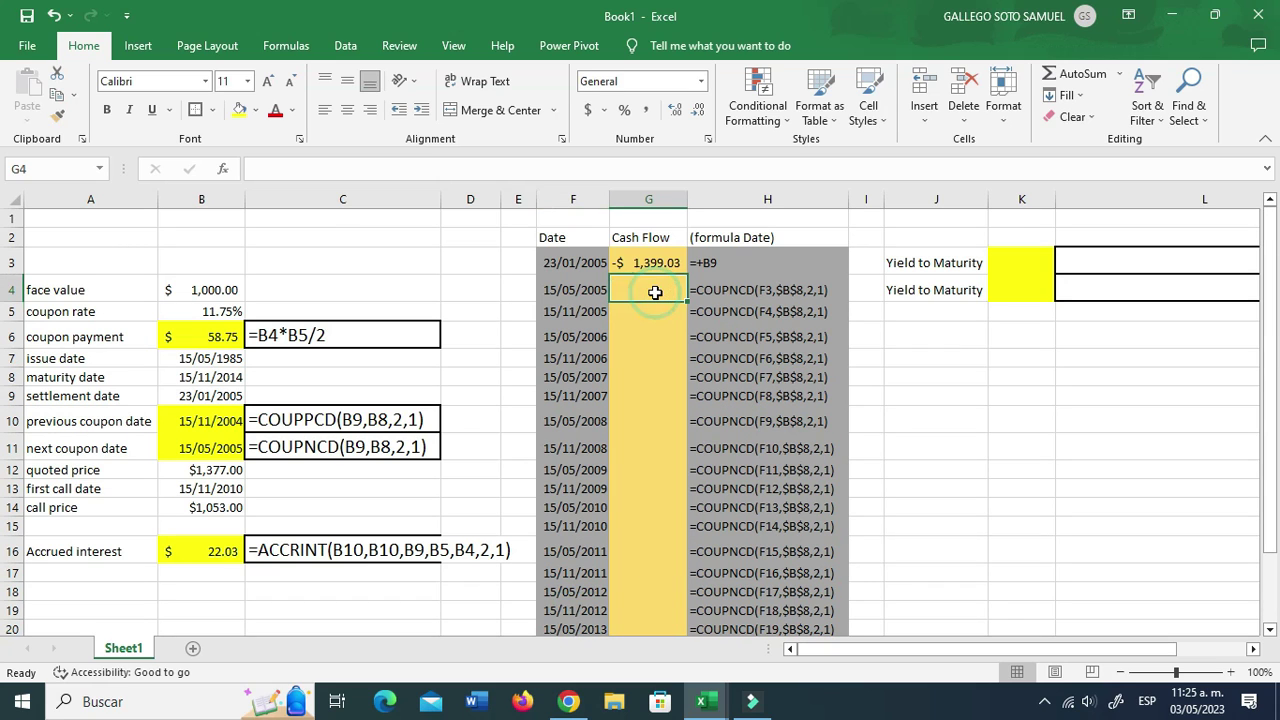
{"action": "type", "text": "+"}
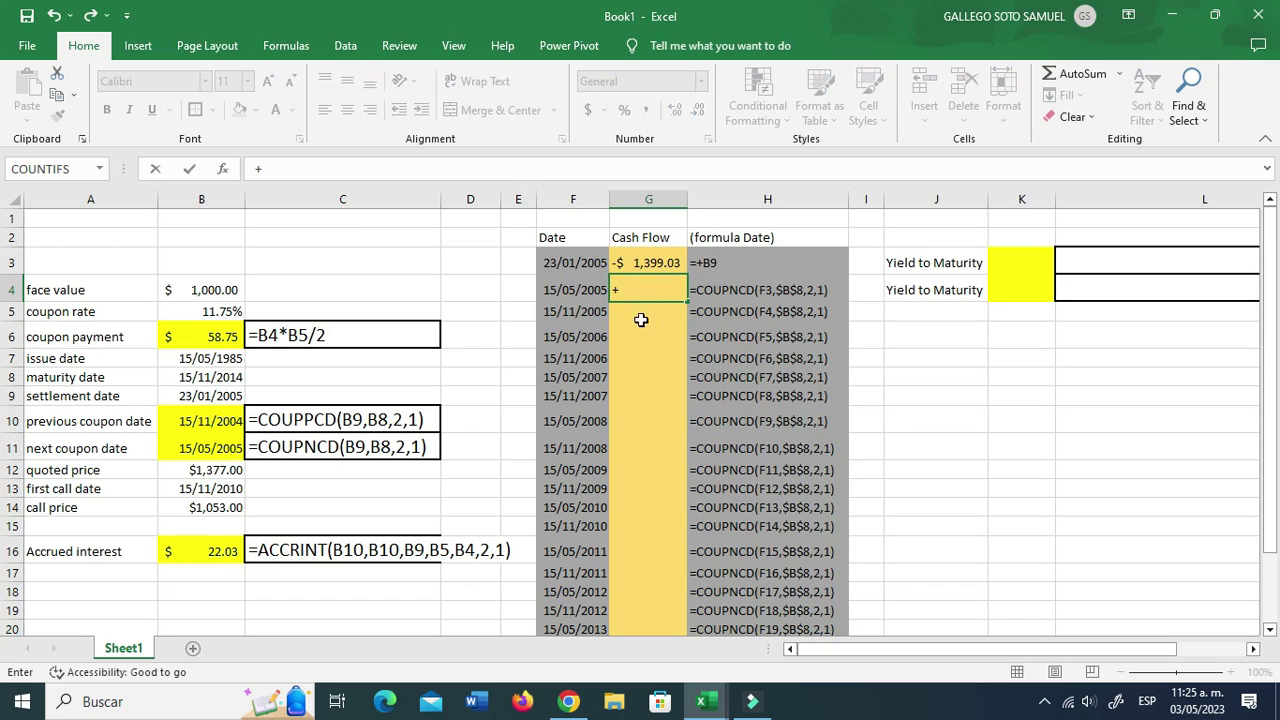
{"action": "left_click", "coordinate": [217, 336]}
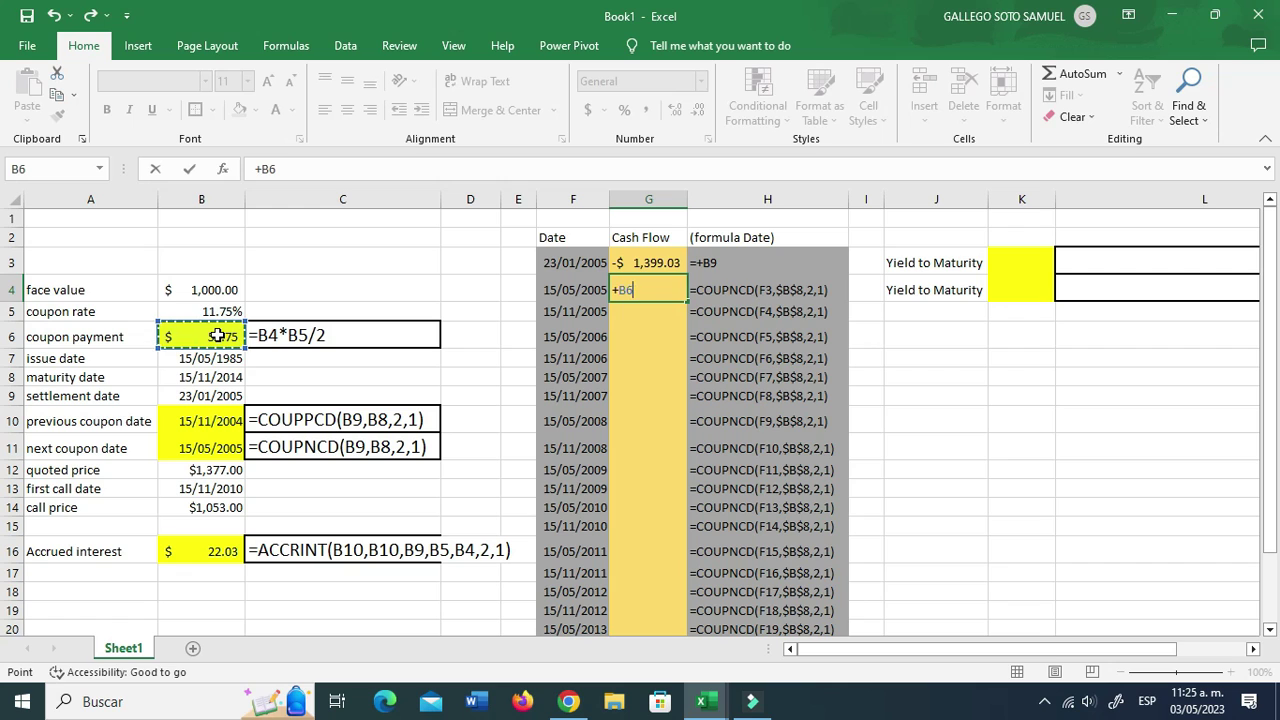
{"action": "key", "text": "Return"}
{"action": "key", "text": "Up"}
{"action": "key", "text": "Down"}
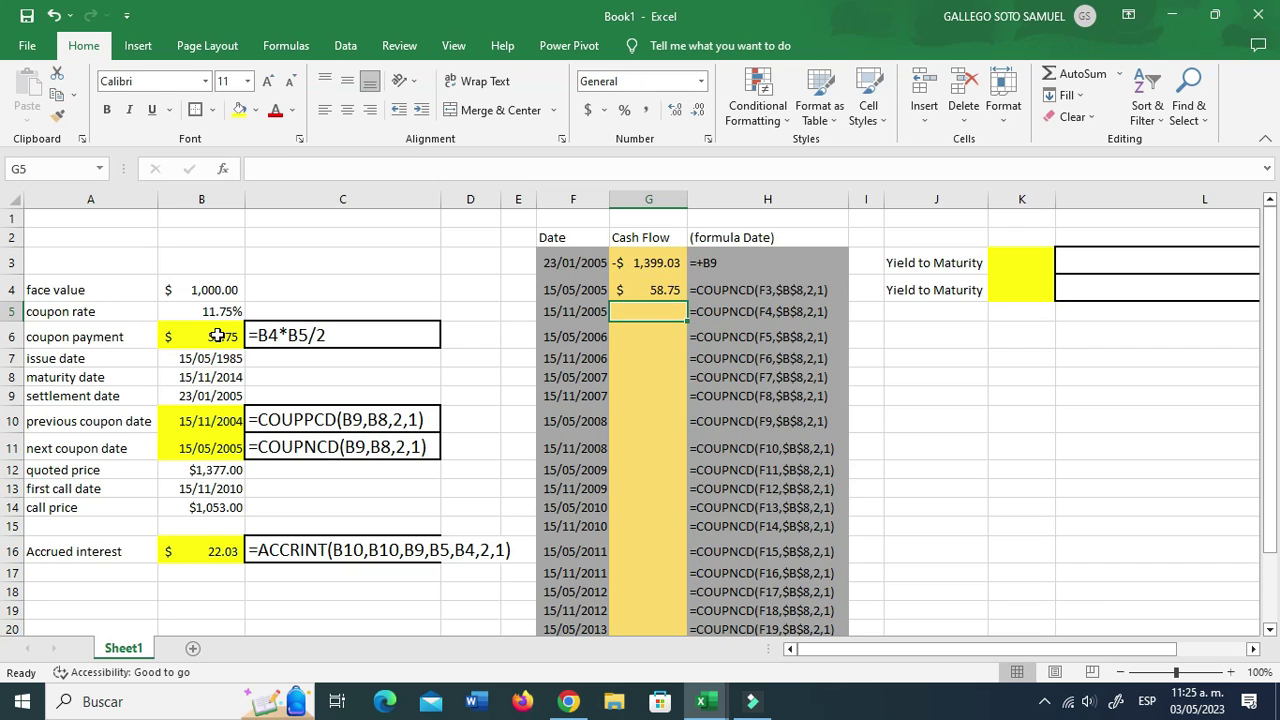
Set G5 equal to the cash flow above with =+G4 and fill the formula down through G23.
{"action": "type", "text": "+"}
{"action": "key", "text": "Up"}
{"action": "key", "text": "Return"}
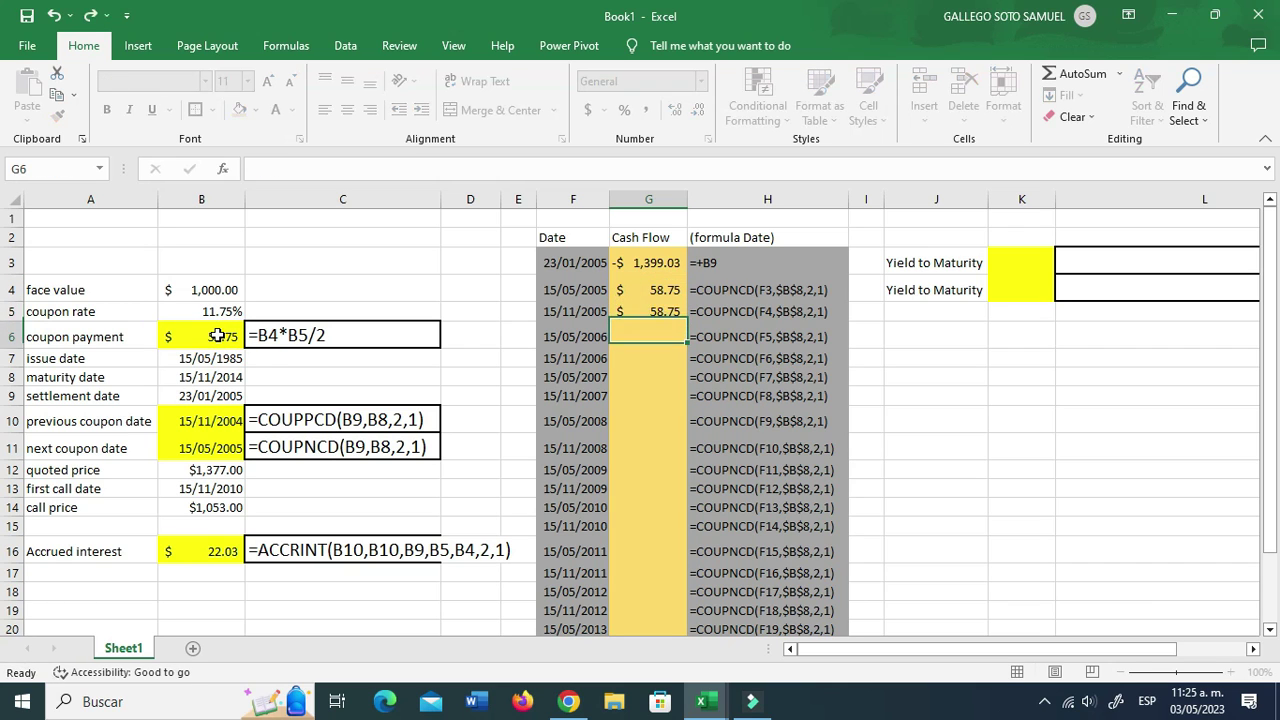
{"action": "key", "text": "Up"}
{"action": "scroll", "coordinate": [560, 340], "scroll_direction": "down", "scroll_amount": 1}
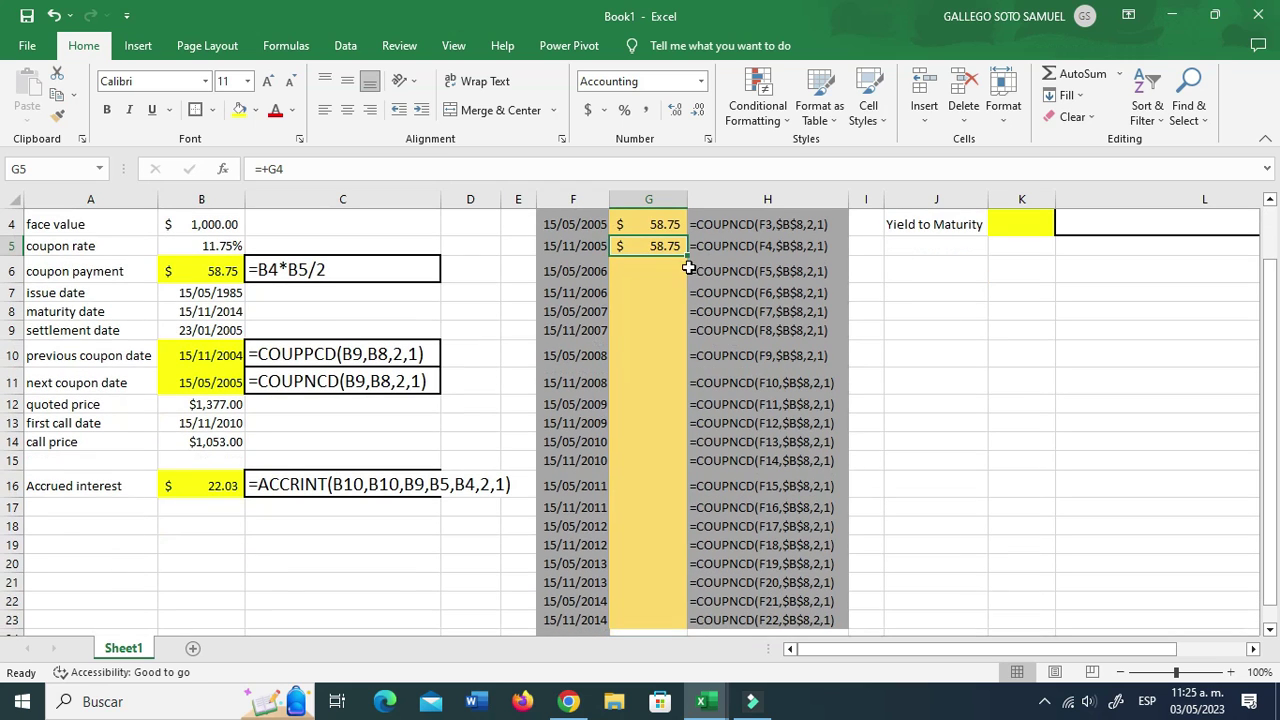
{"action": "left_click_drag", "start_coordinate": [686, 256], "coordinate": [675, 620]}
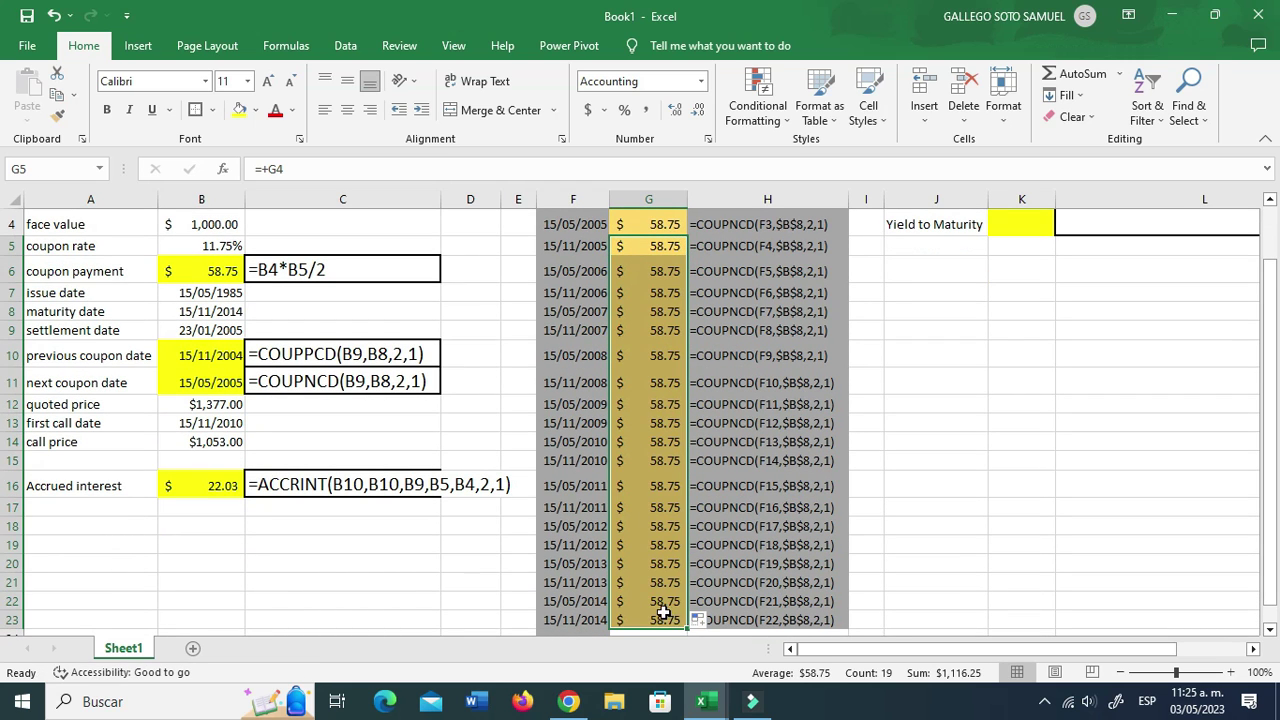
Add the face value in B4 to the final cash flow, making the G23 formula =+G22+B4.
{"action": "left_click", "coordinate": [631, 624]}
{"action": "left_click", "coordinate": [329, 170]}
{"action": "type", "text": "+"}
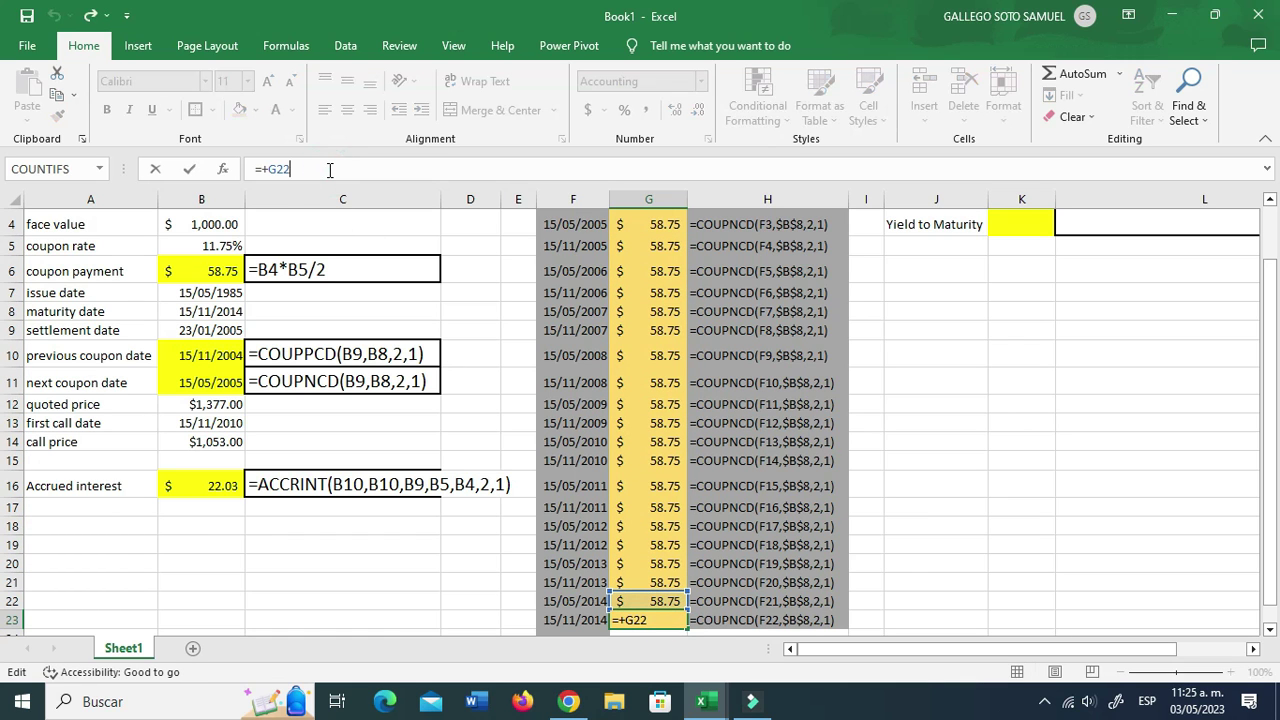
{"action": "scroll", "coordinate": [294, 298], "scroll_direction": "up", "scroll_amount": 1}
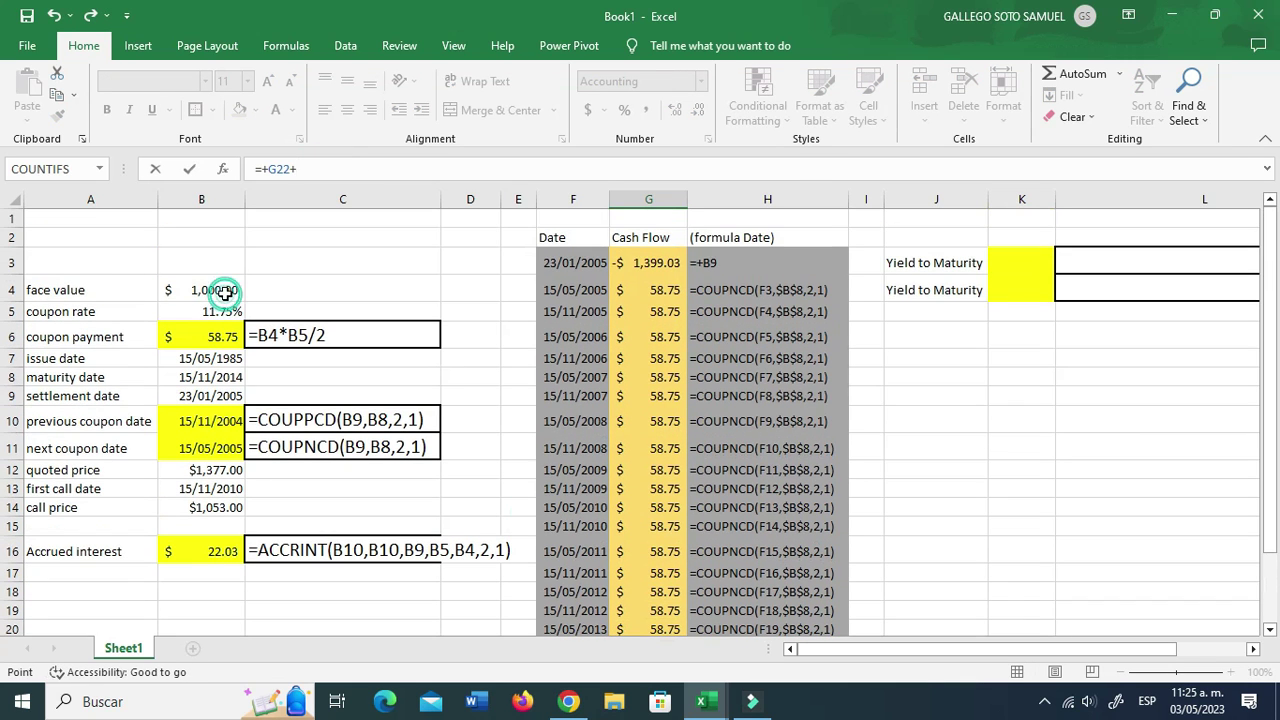
{"action": "left_click", "coordinate": [224, 290]}
{"action": "key", "text": "Return"}
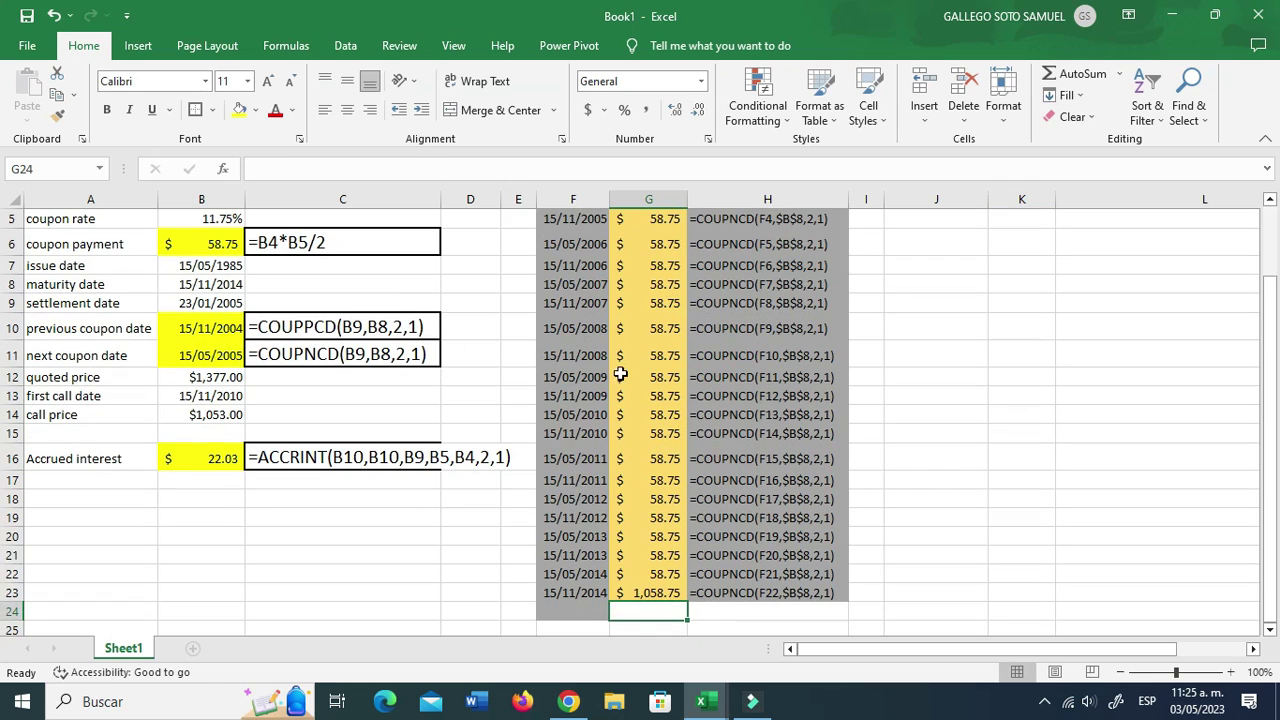
Calculate the yield to maturity in K3 with =XIRR(G3:G23,F3:F23), using the cash flows and their dates.
{"action": "scroll", "coordinate": [947, 471], "scroll_direction": "up", "scroll_amount": 2}
{"action": "left_click", "coordinate": [947, 471]}
{"action": "left_click_drag", "start_coordinate": [1145, 651], "coordinate": [1220, 649]}
{"action": "left_click", "coordinate": [780, 265]}
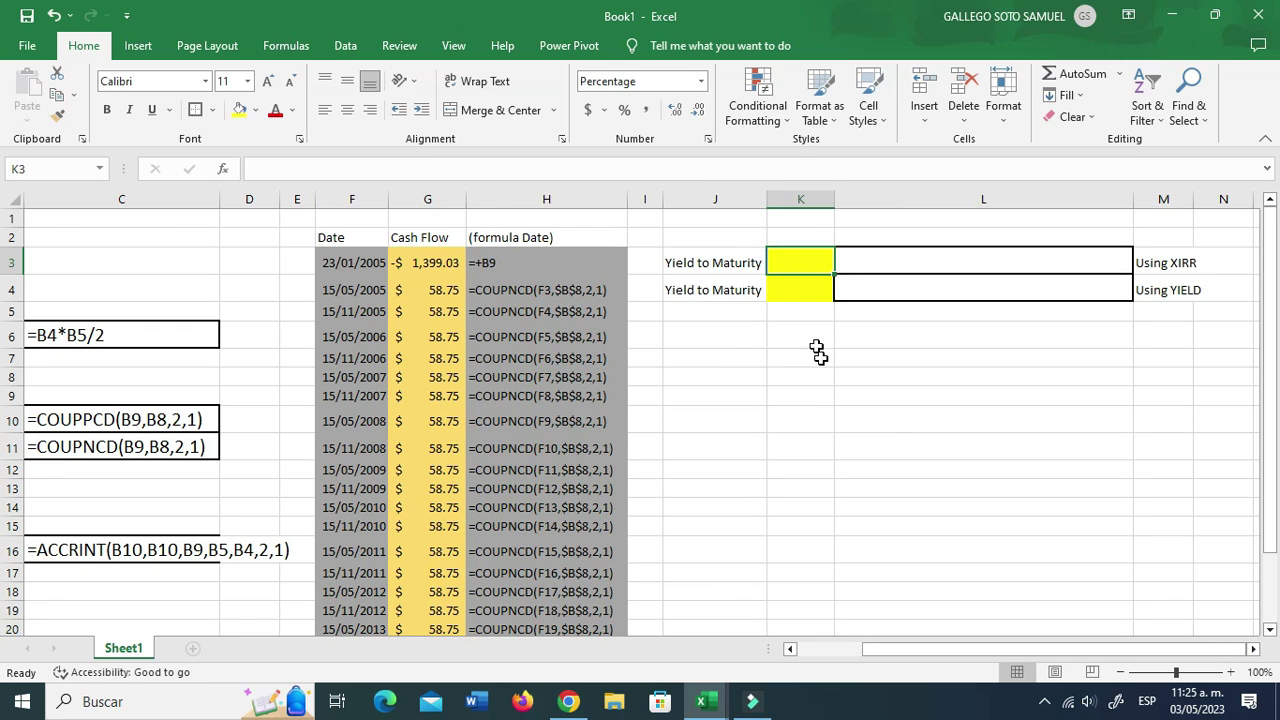
{"action": "type", "text": "=xi"}
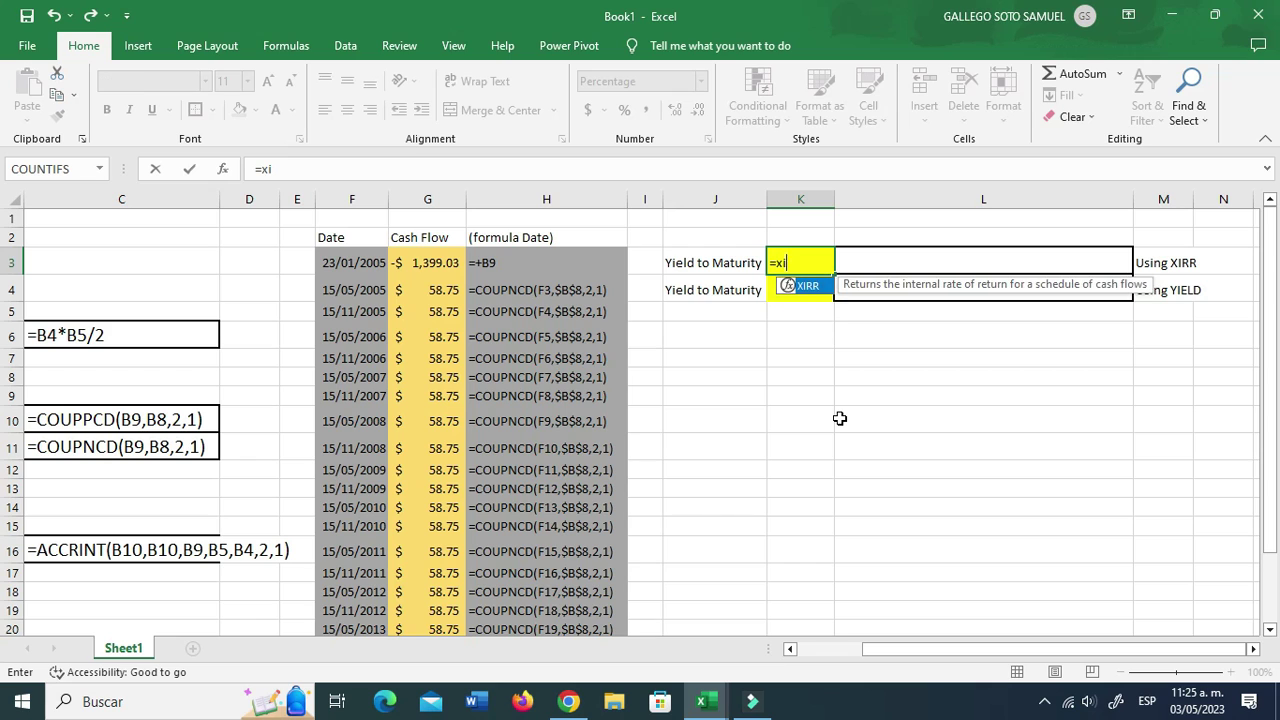
{"action": "type", "text": "rr("}
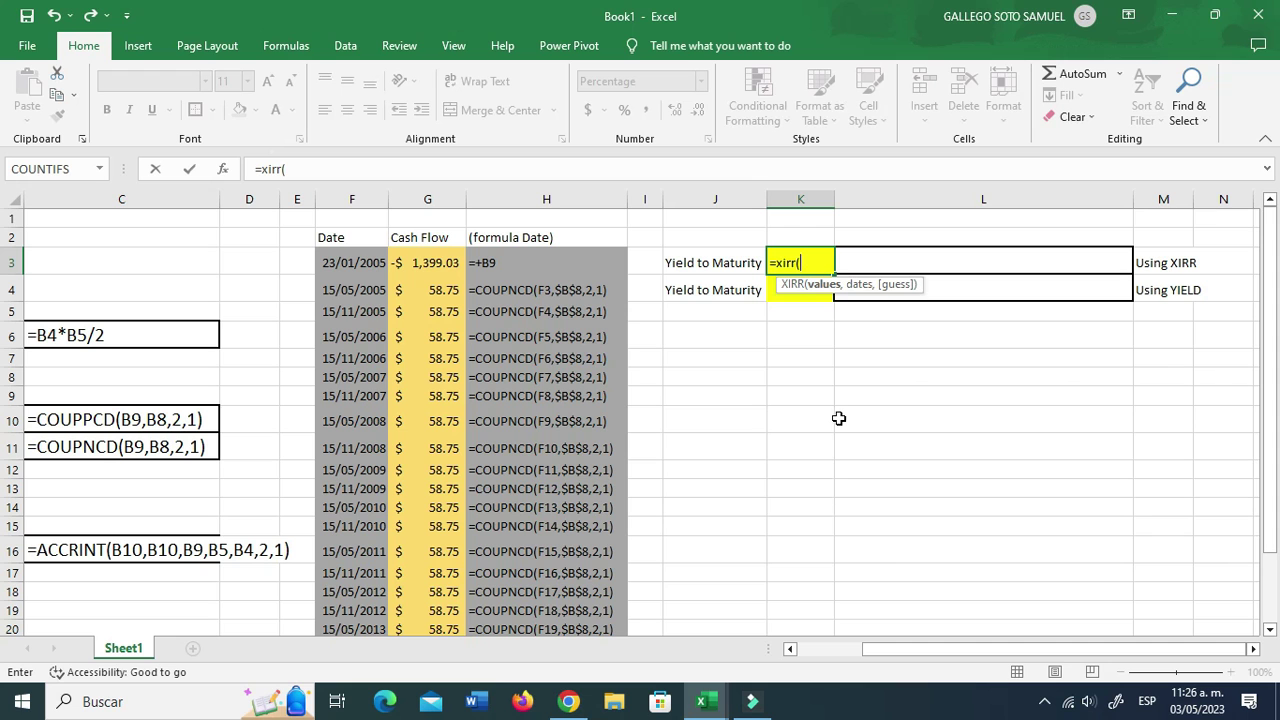
{"action": "left_click_drag", "start_coordinate": [430, 264], "coordinate": [440, 592]}
{"action": "type", "text": ","}
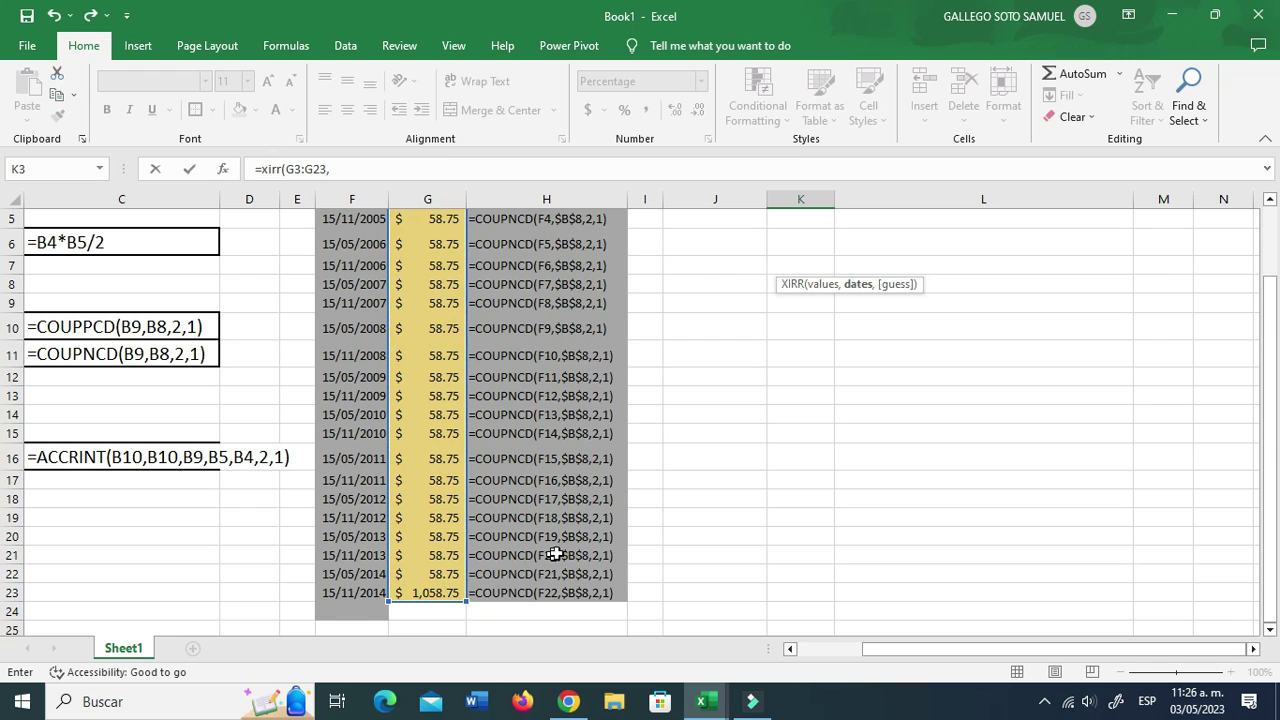
{"action": "scroll", "coordinate": [552, 554], "scroll_direction": "up", "scroll_amount": 2}
{"action": "left_click_drag", "start_coordinate": [346, 265], "coordinate": [352, 620]}
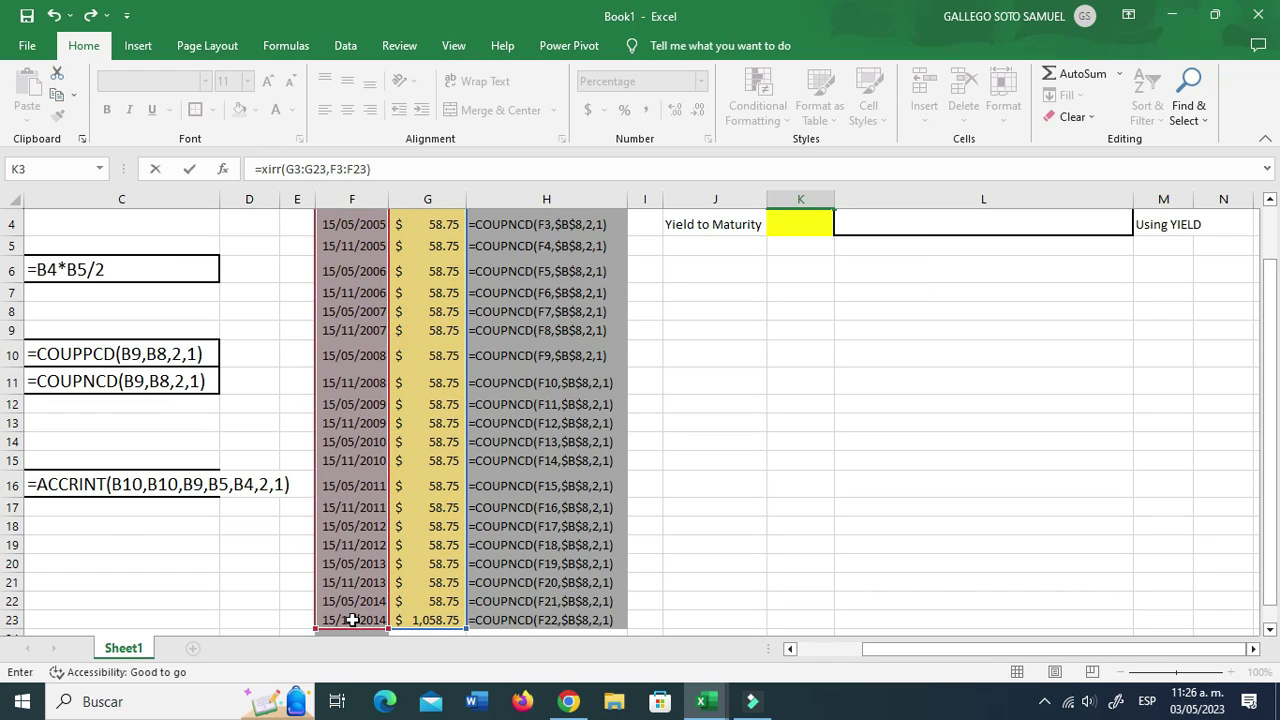
{"action": "key", "text": "Return"}
Begin a YIELD formula in K4 with the settlement date B9 and the maturity date B8 as its first two arguments.
{"action": "scroll", "coordinate": [619, 536], "scroll_direction": "up", "scroll_amount": 1}
{"action": "left_click", "coordinate": [805, 288]}
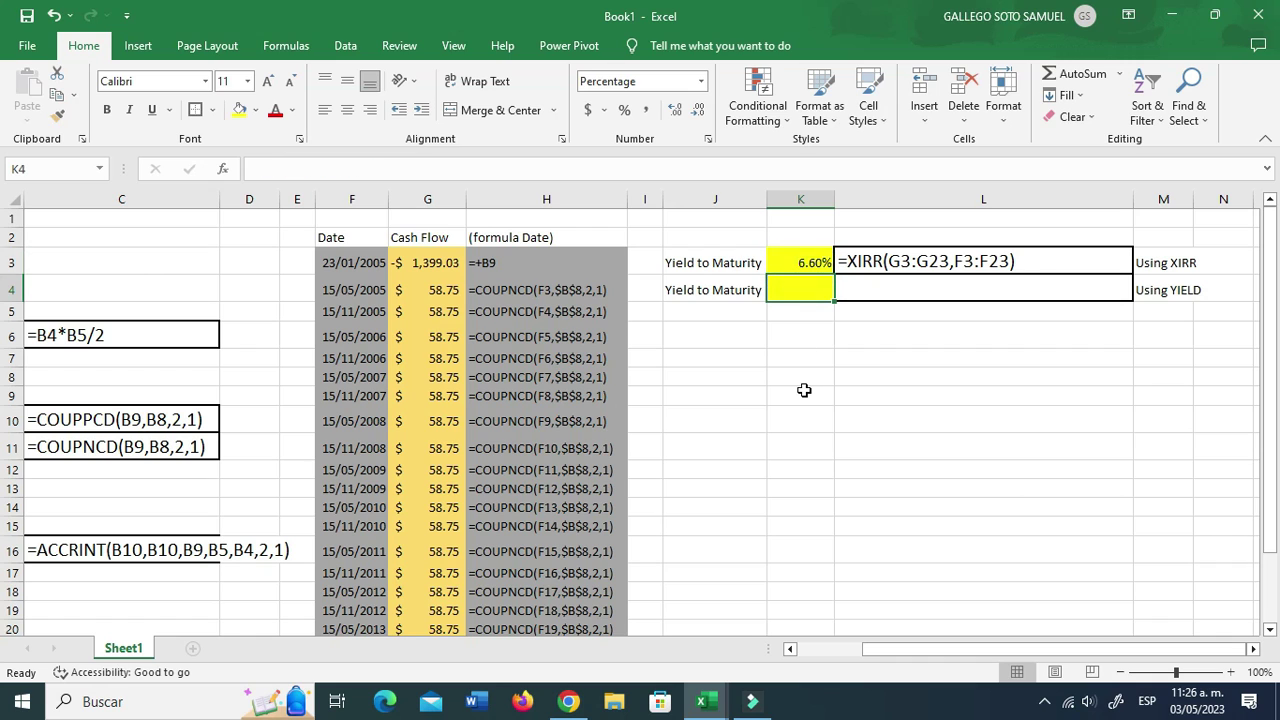
{"action": "type", "text": "=y"}
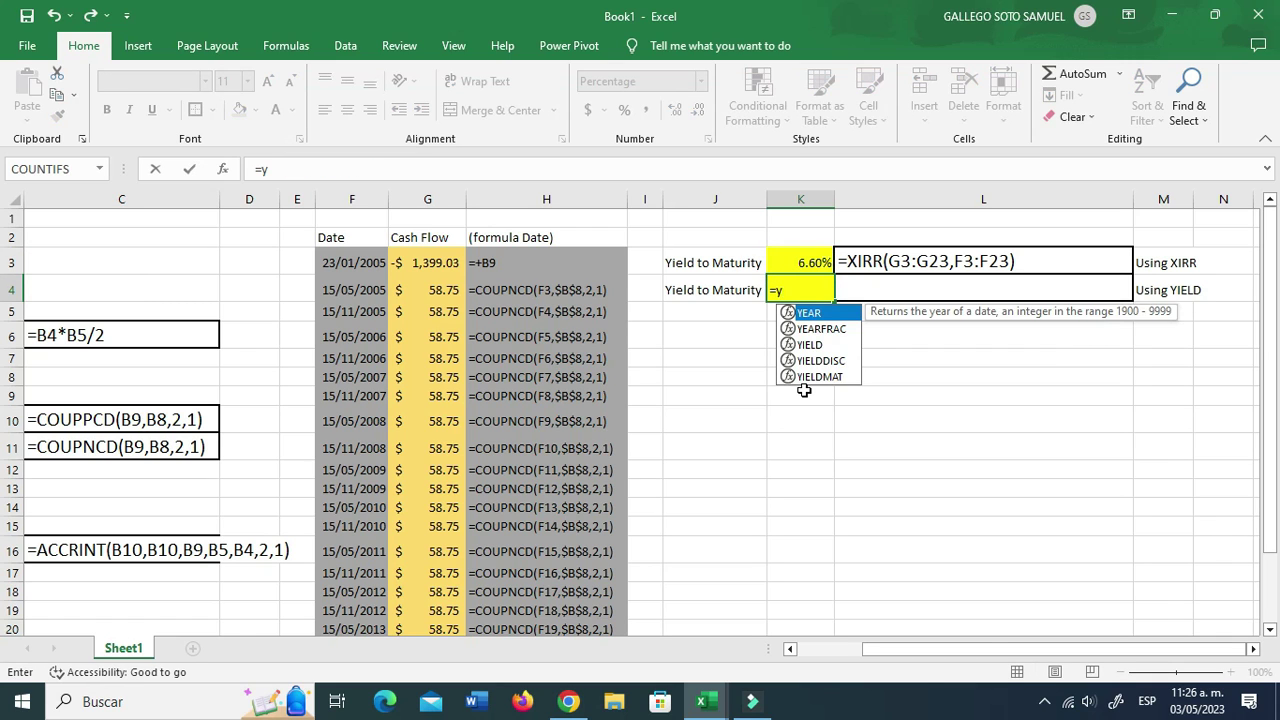
{"action": "type", "text": "ie"}
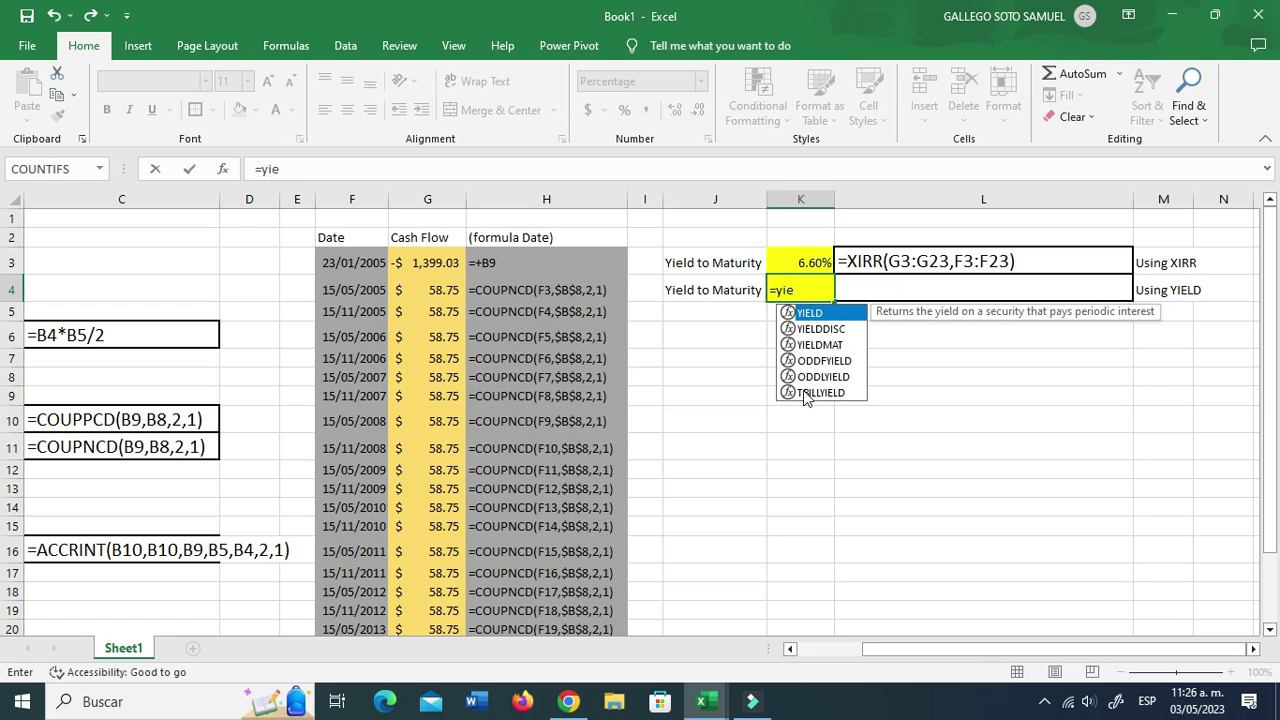
{"action": "double_click", "coordinate": [825, 314]}
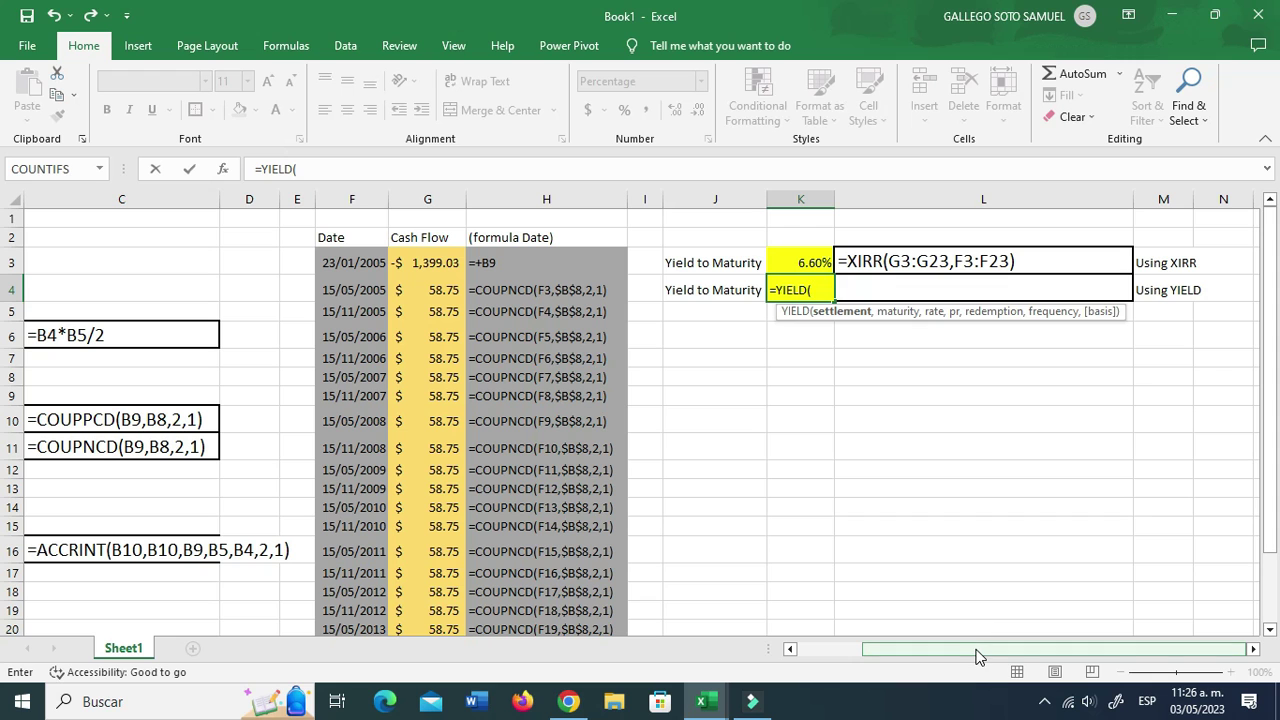
{"action": "left_click_drag", "start_coordinate": [978, 656], "coordinate": [951, 656]}
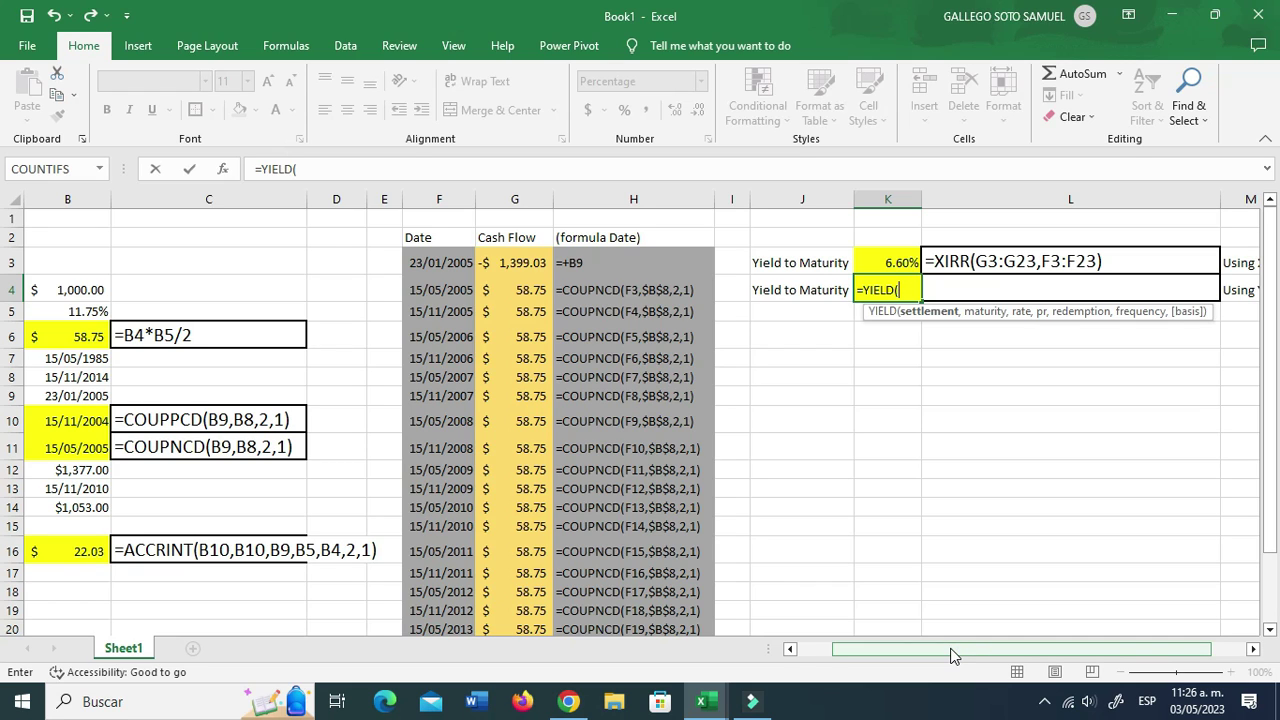
{"action": "left_click_drag", "start_coordinate": [951, 655], "coordinate": [906, 647]}
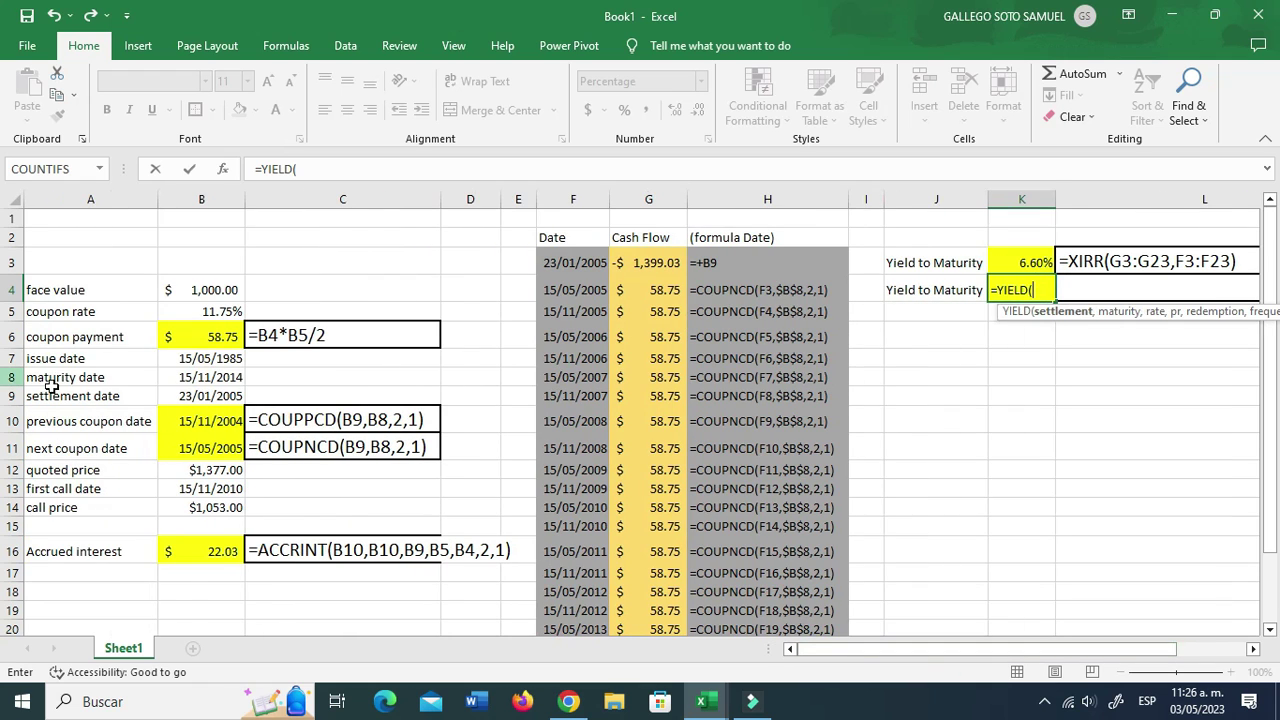
{"action": "left_click", "coordinate": [181, 395]}
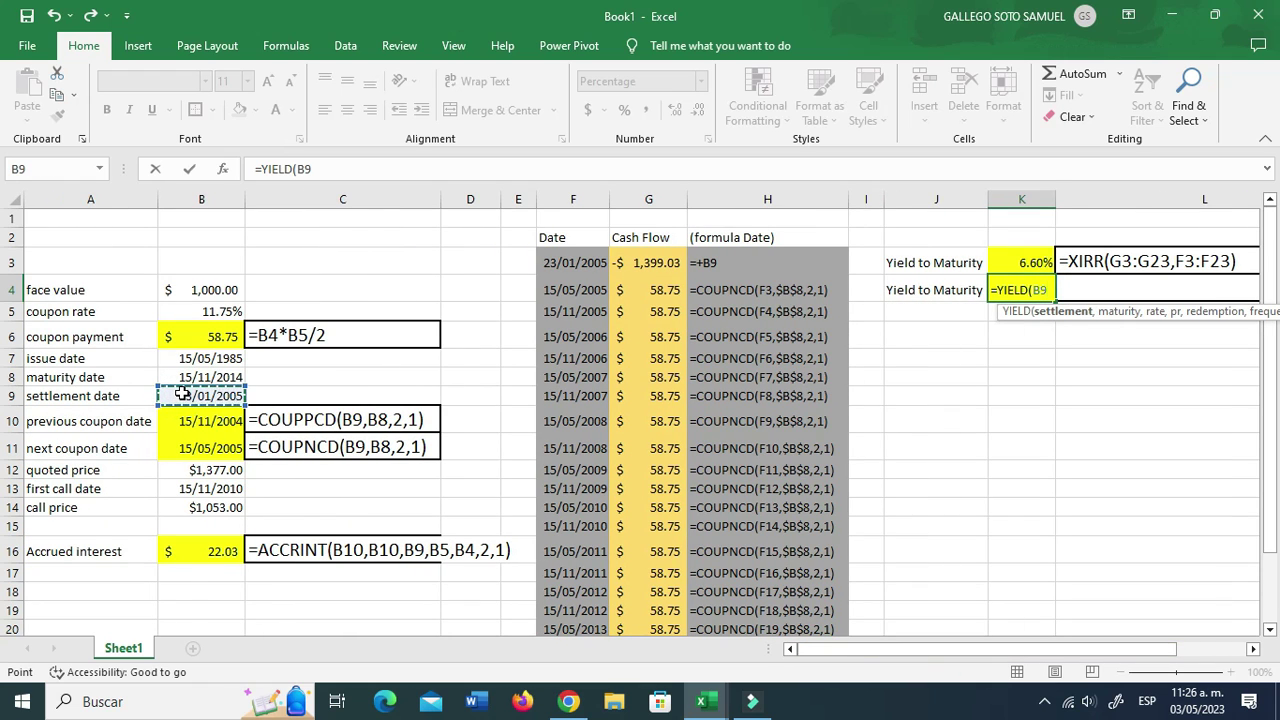
{"action": "type", "text": ","}
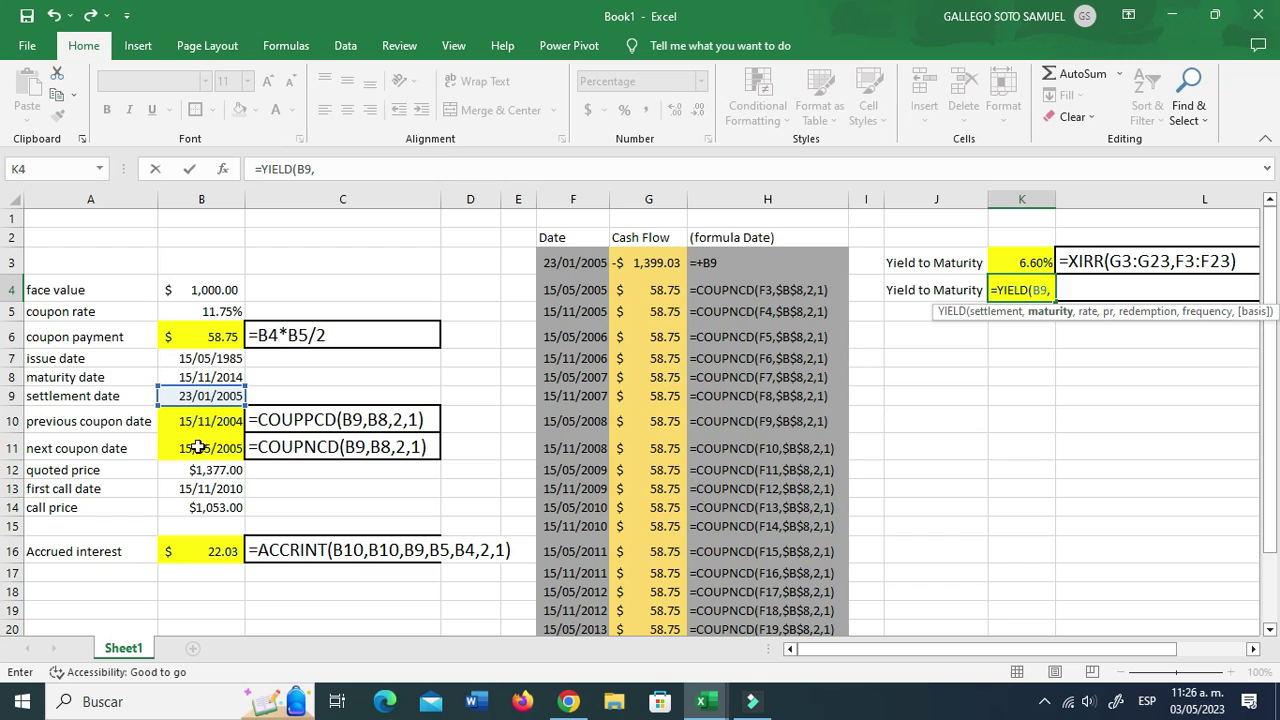
{"action": "left_click", "coordinate": [196, 376]}
{"action": "type", "text": ","}
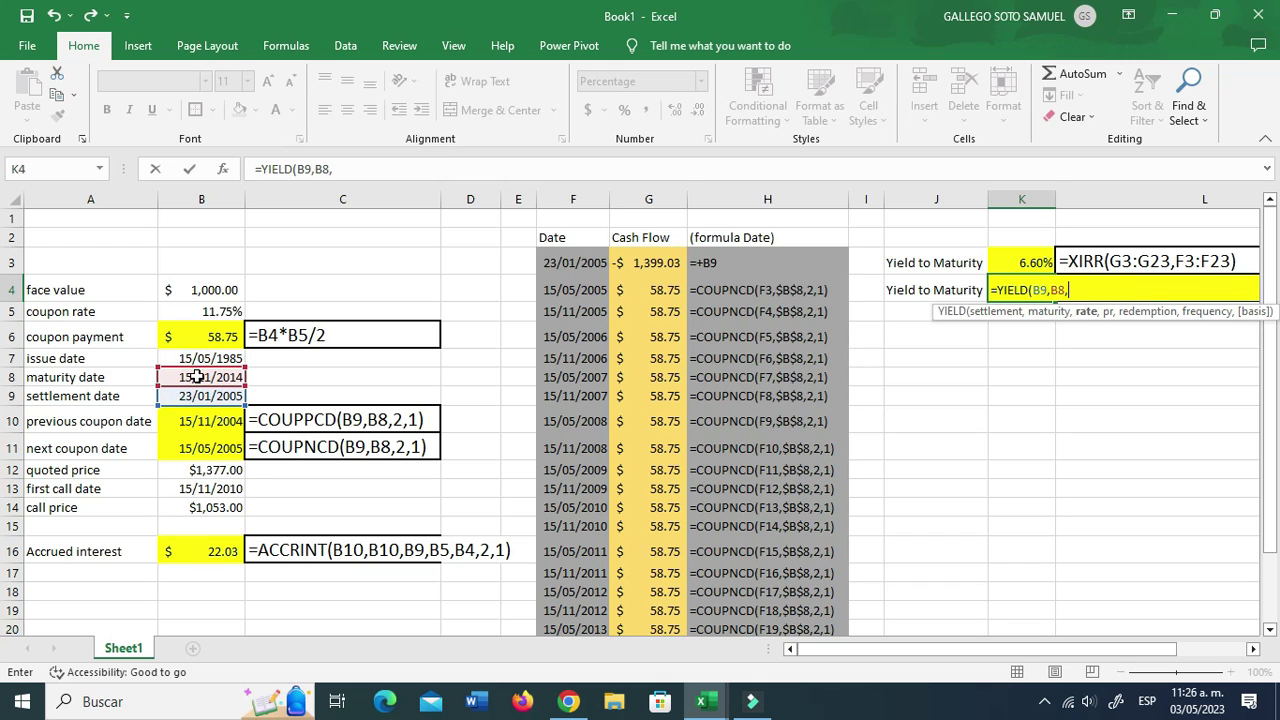
Try completing the K4 formula as =YIELD(B9,B8,B5,B12,B4,22,1), adding the coupon rate, quoted price, face value, frequency and basis.
{"action": "left_click", "coordinate": [207, 311]}
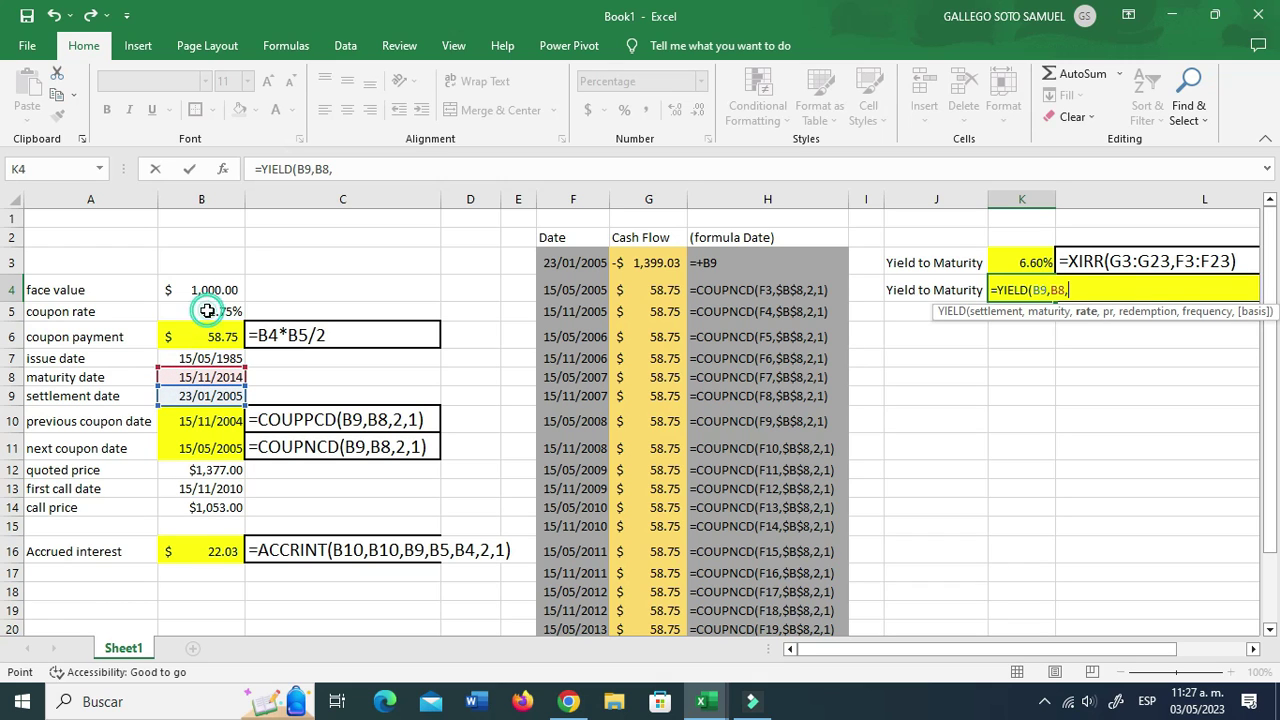
{"action": "type", "text": ","}
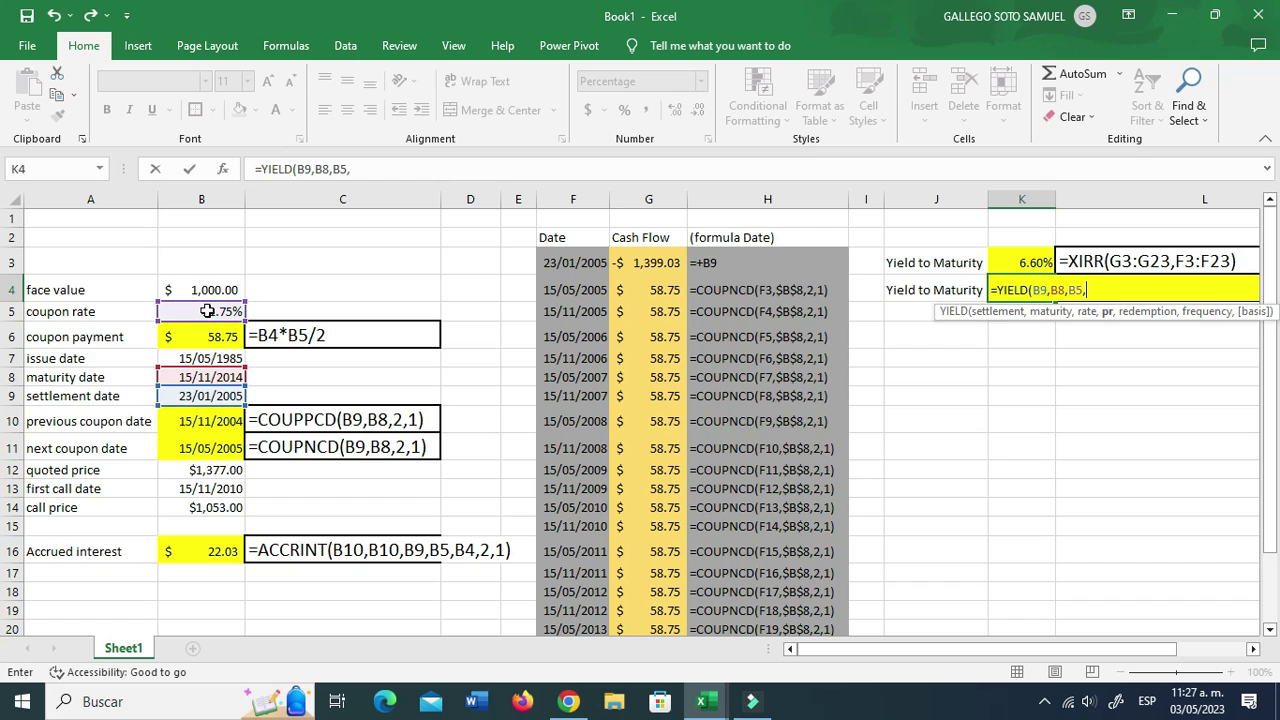
{"action": "left_click", "coordinate": [214, 468]}
{"action": "type", "text": ","}
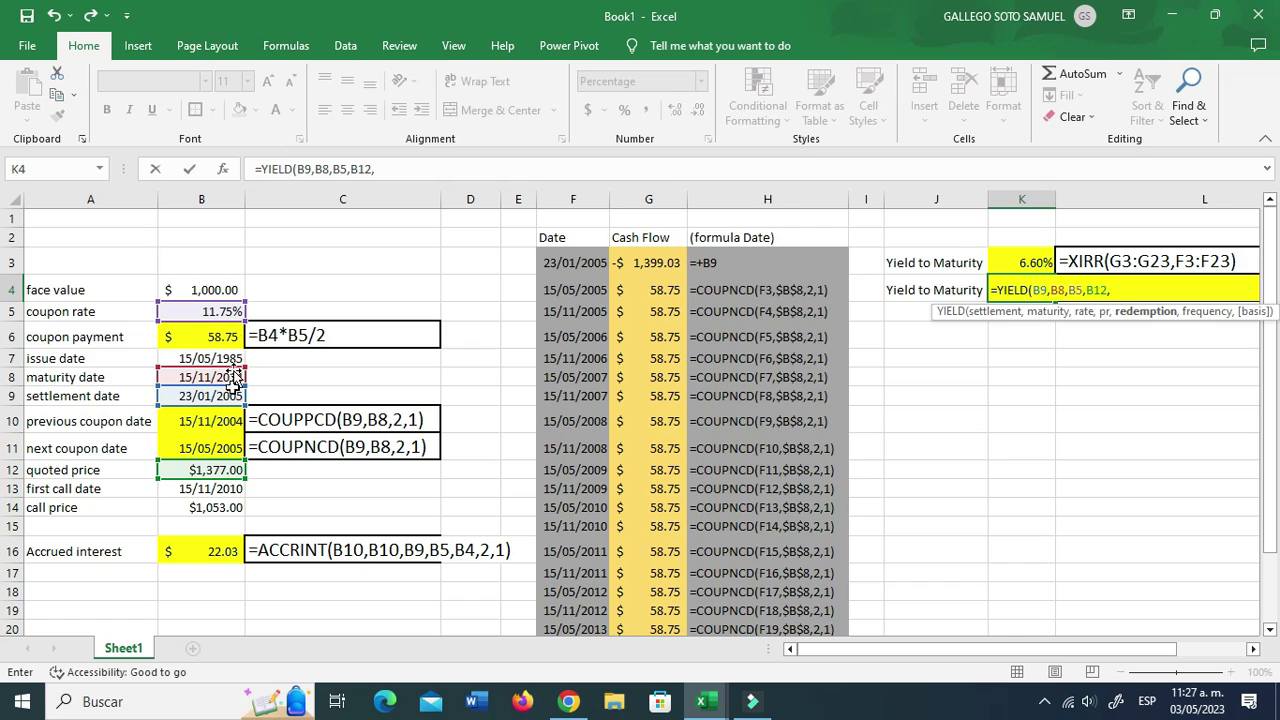
{"action": "left_click", "coordinate": [222, 290]}
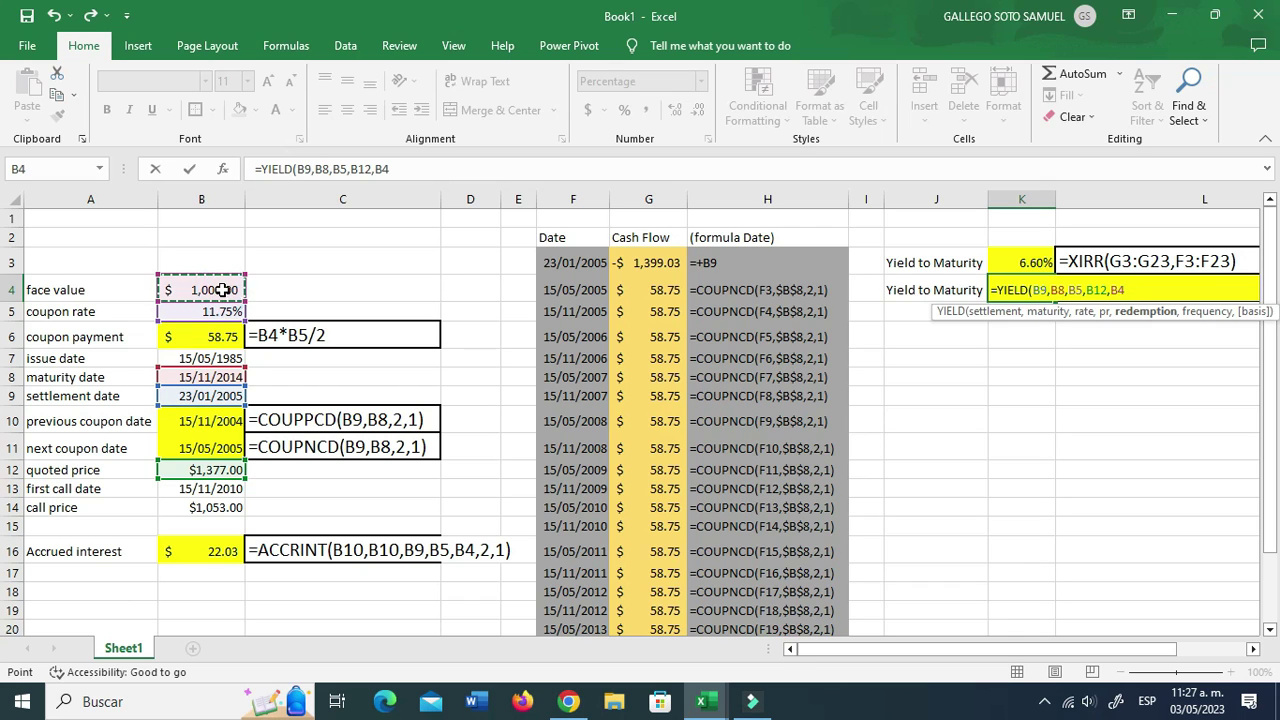
{"action": "type", "text": ",22,"}
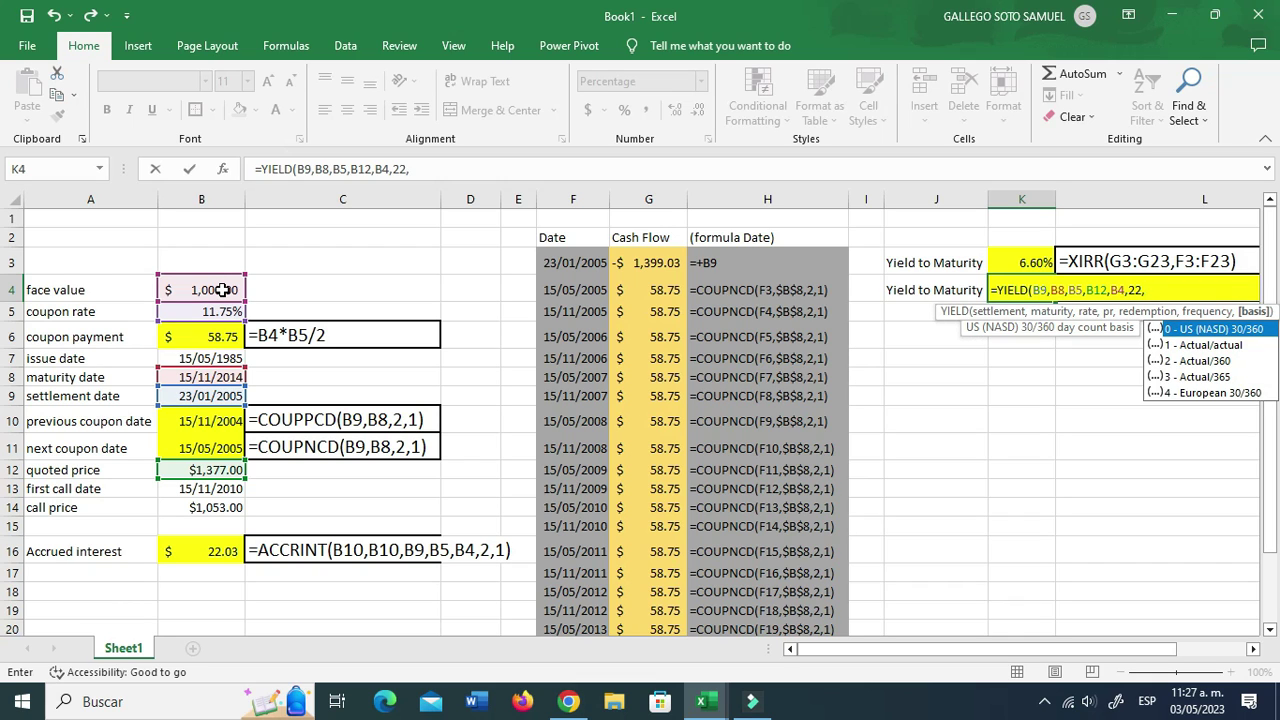
{"action": "type", "text": "1)"}
{"action": "key", "text": "Return"}
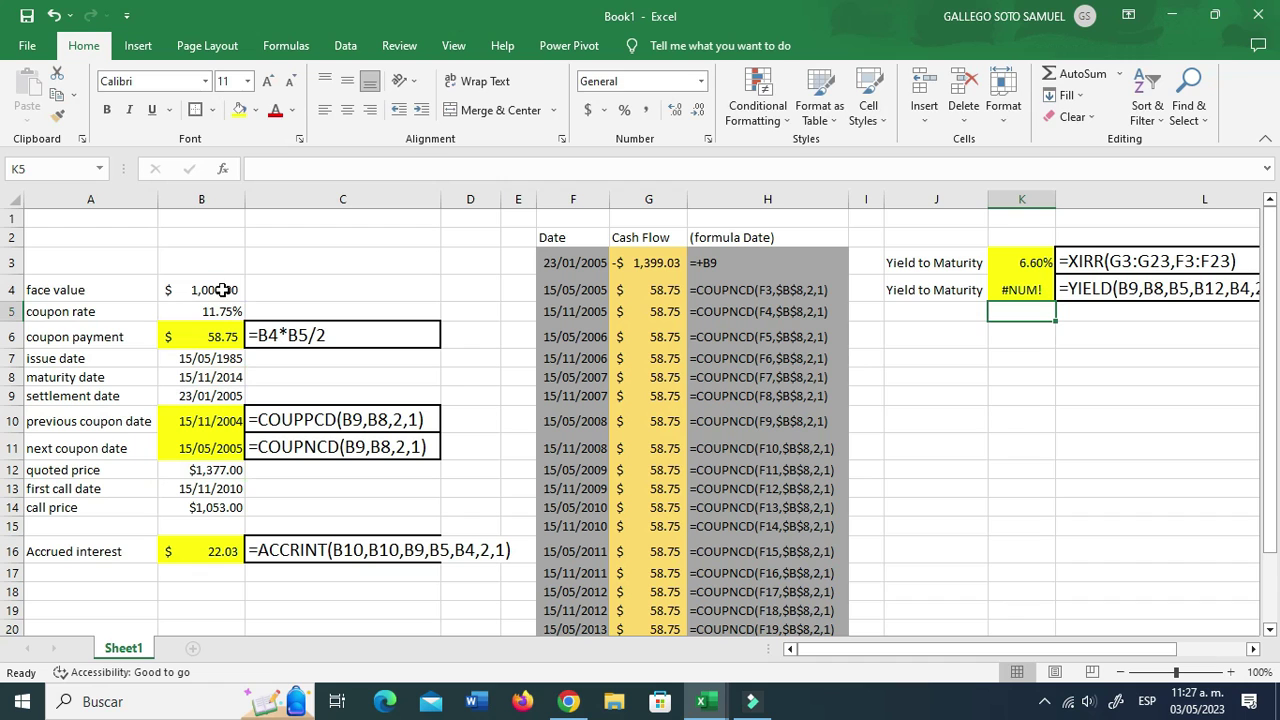
Check the maturity, price and redemption arguments of the YIELD formula in K4.
{"action": "key", "text": "Up"}
{"action": "left_click_drag", "start_coordinate": [990, 651], "coordinate": [1024, 650]}
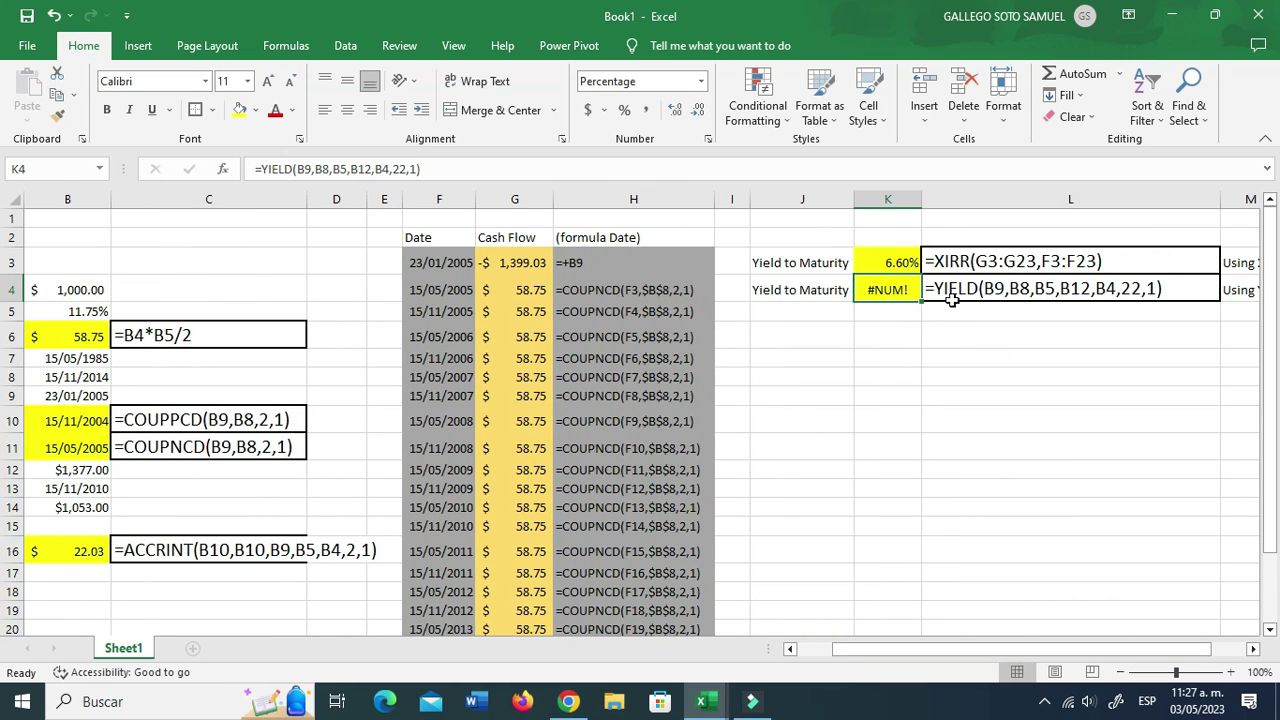
{"action": "left_click", "coordinate": [328, 169]}
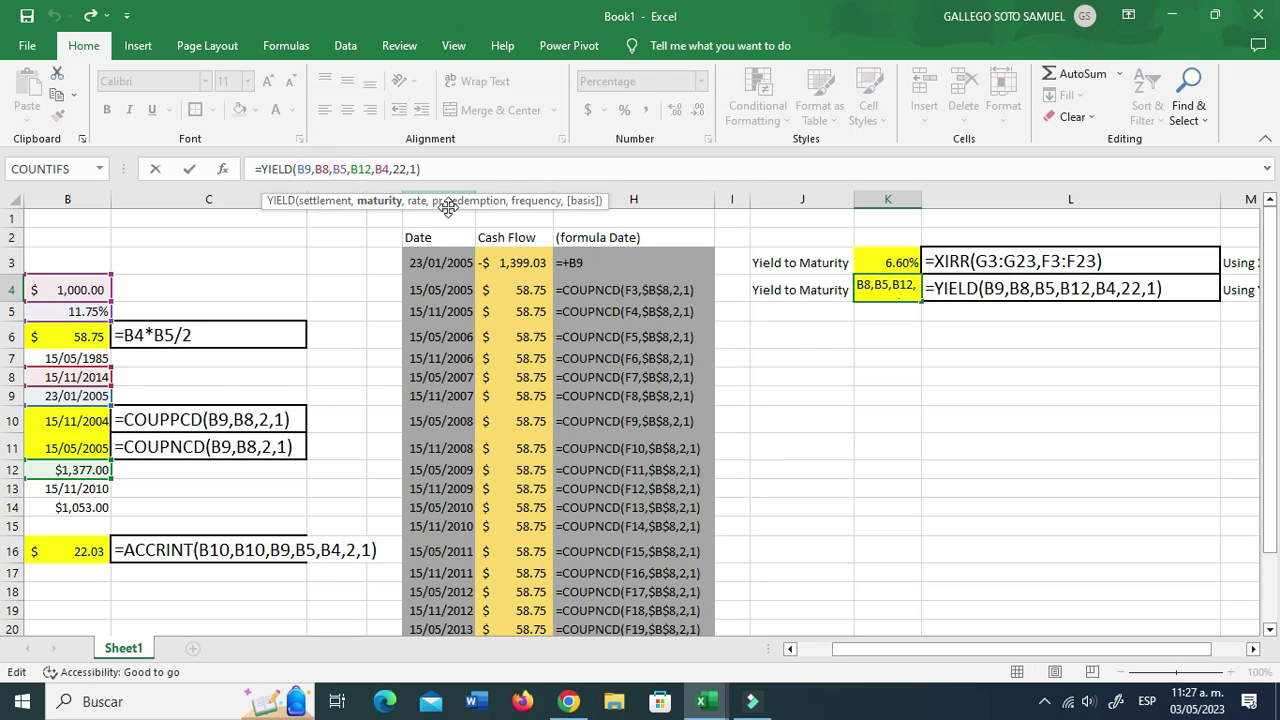
{"action": "left_click", "coordinate": [350, 169]}
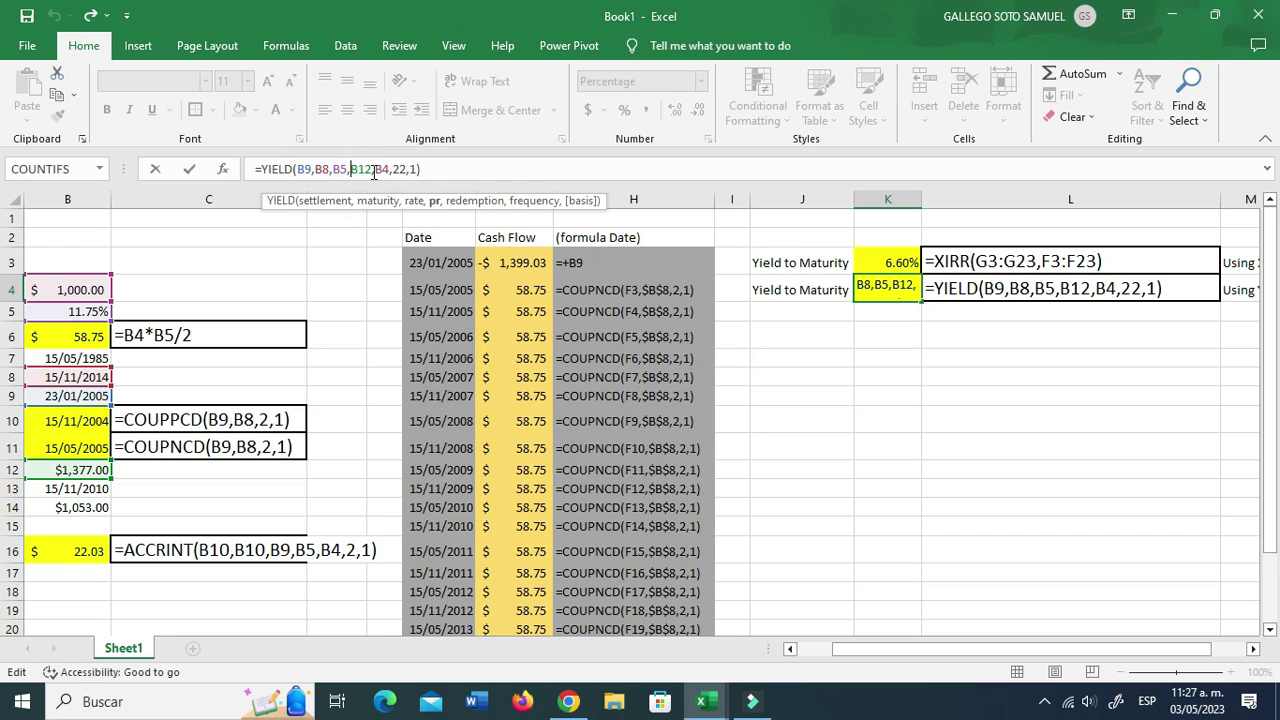
{"action": "left_click", "coordinate": [381, 169]}
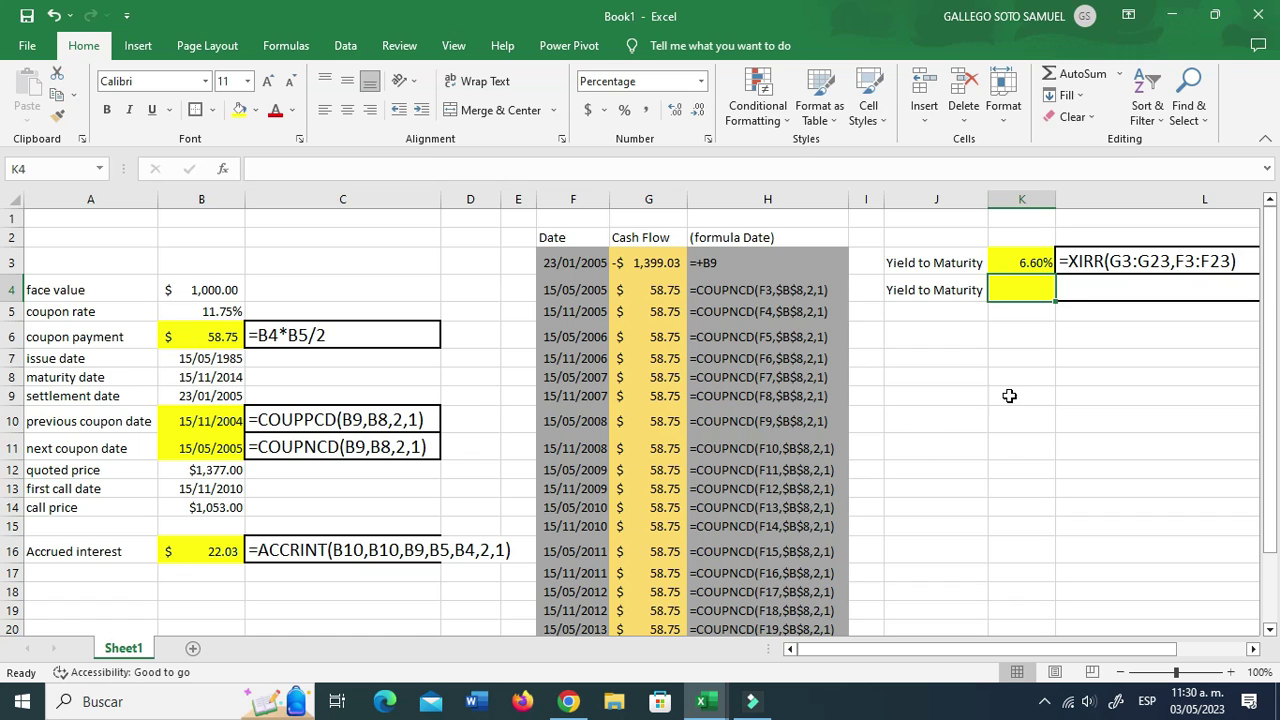
Clear the YIELD formula from K4.
{"action": "left_click", "coordinate": [1014, 445]}
{"action": "left_click", "coordinate": [1022, 292]}
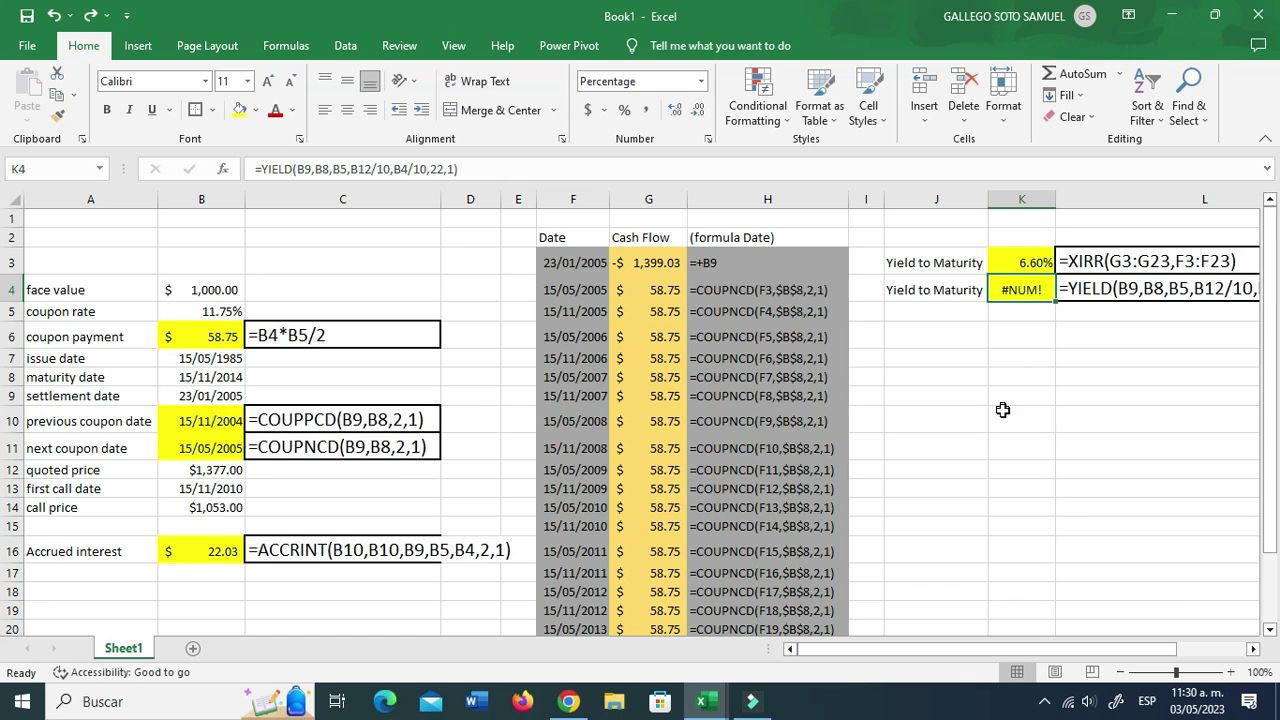
{"action": "left_click", "coordinate": [1002, 412]}
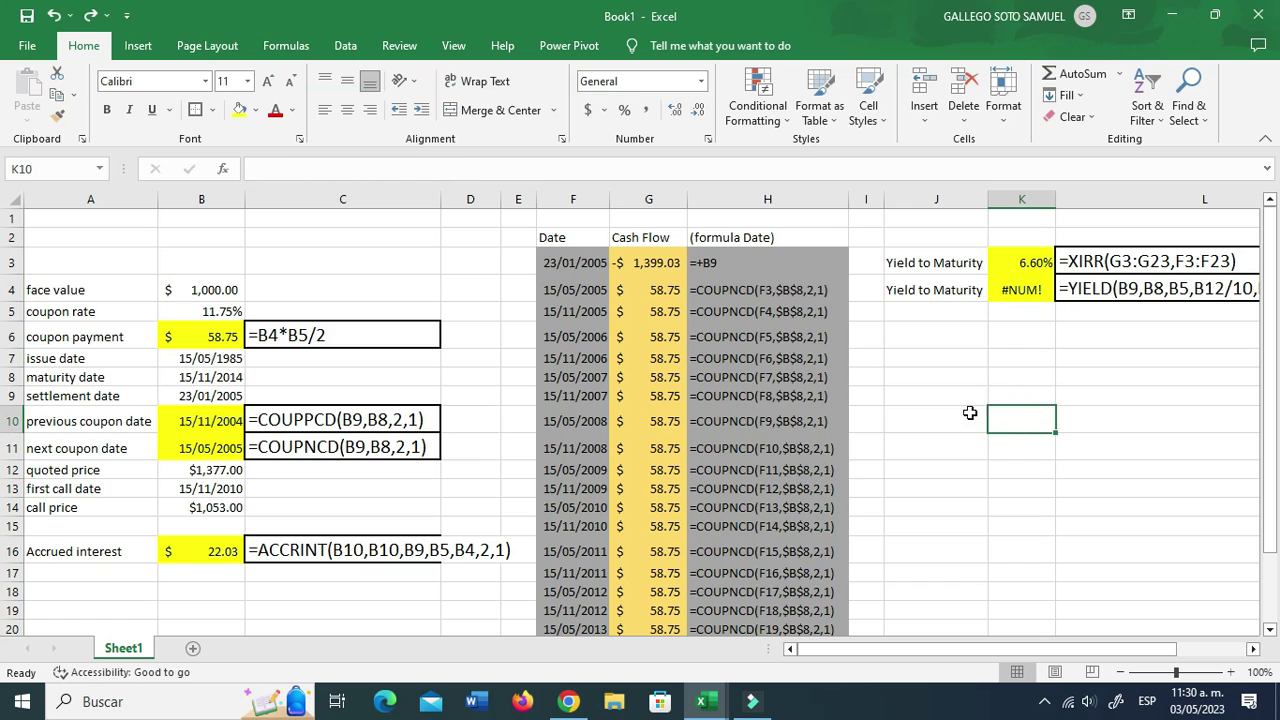
{"action": "left_click", "coordinate": [1041, 289]}
{"action": "key", "text": "Delete"}
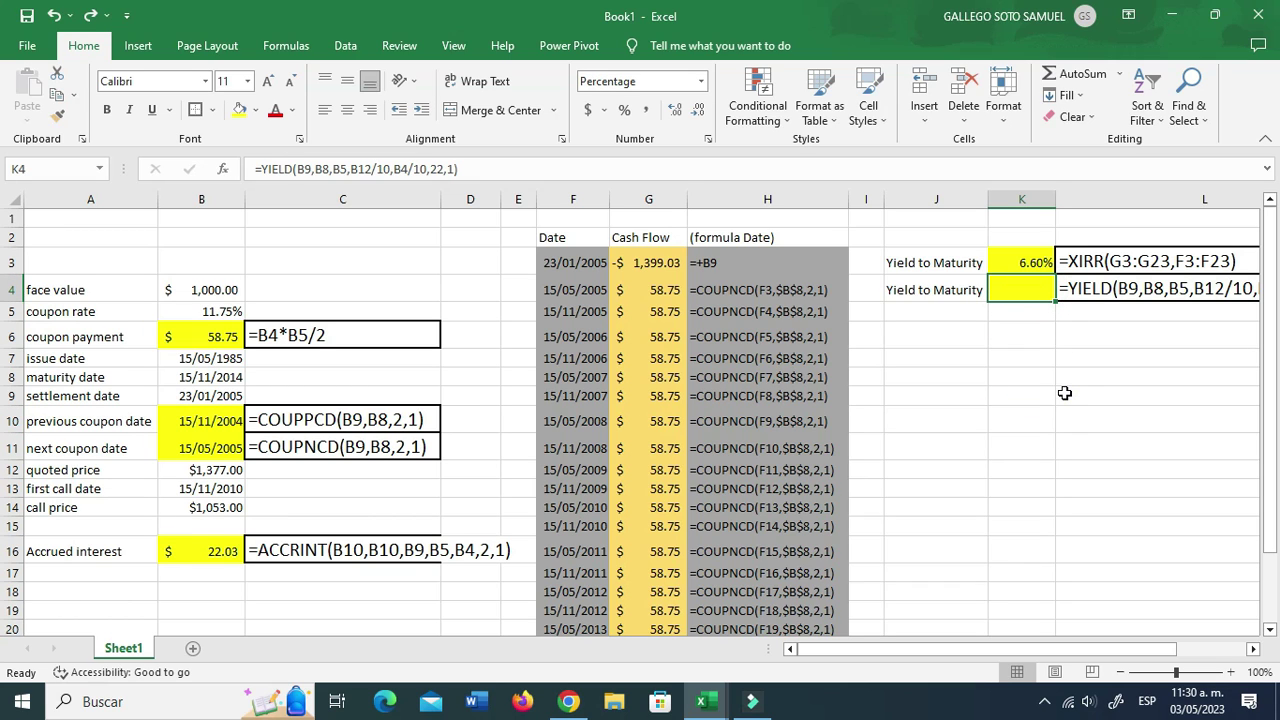
Start a YIELD formula in K4 with settlement date B9, maturity date B8, coupon rate B5 and quoted price B12/10.
{"action": "type", "text": "yield("}
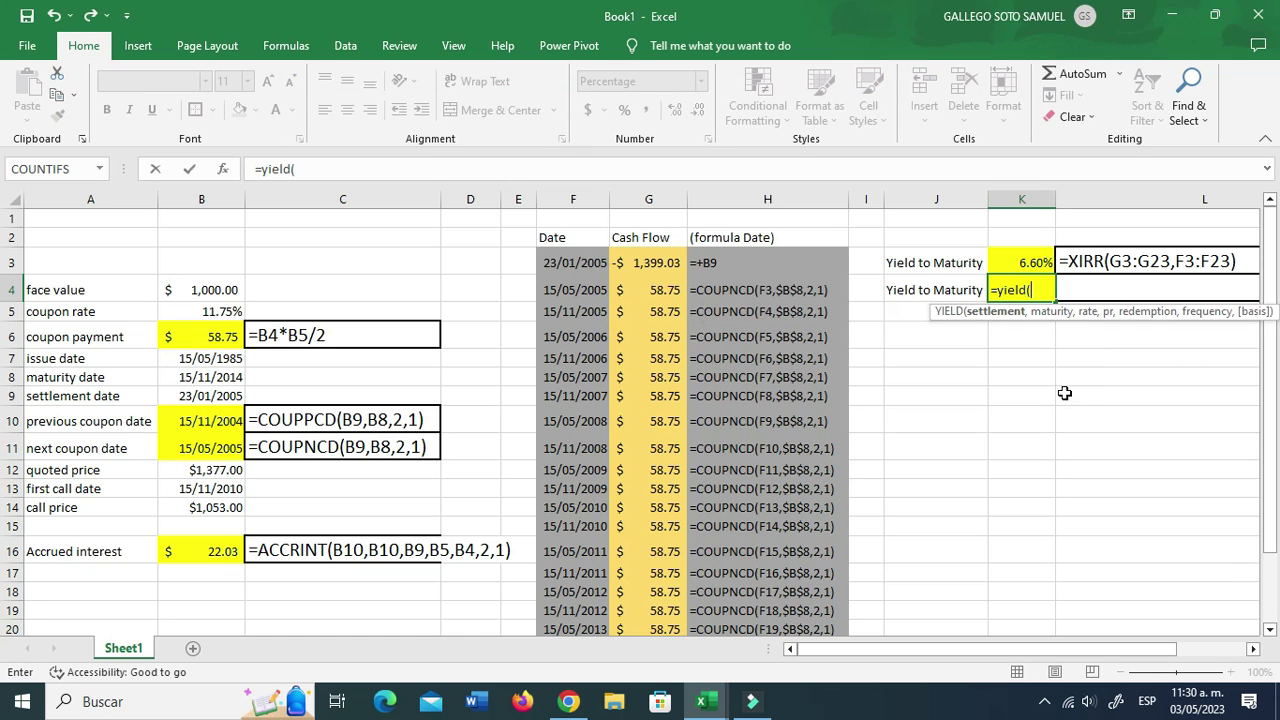
{"action": "left_click", "coordinate": [197, 396]}
{"action": "type", "text": ","}
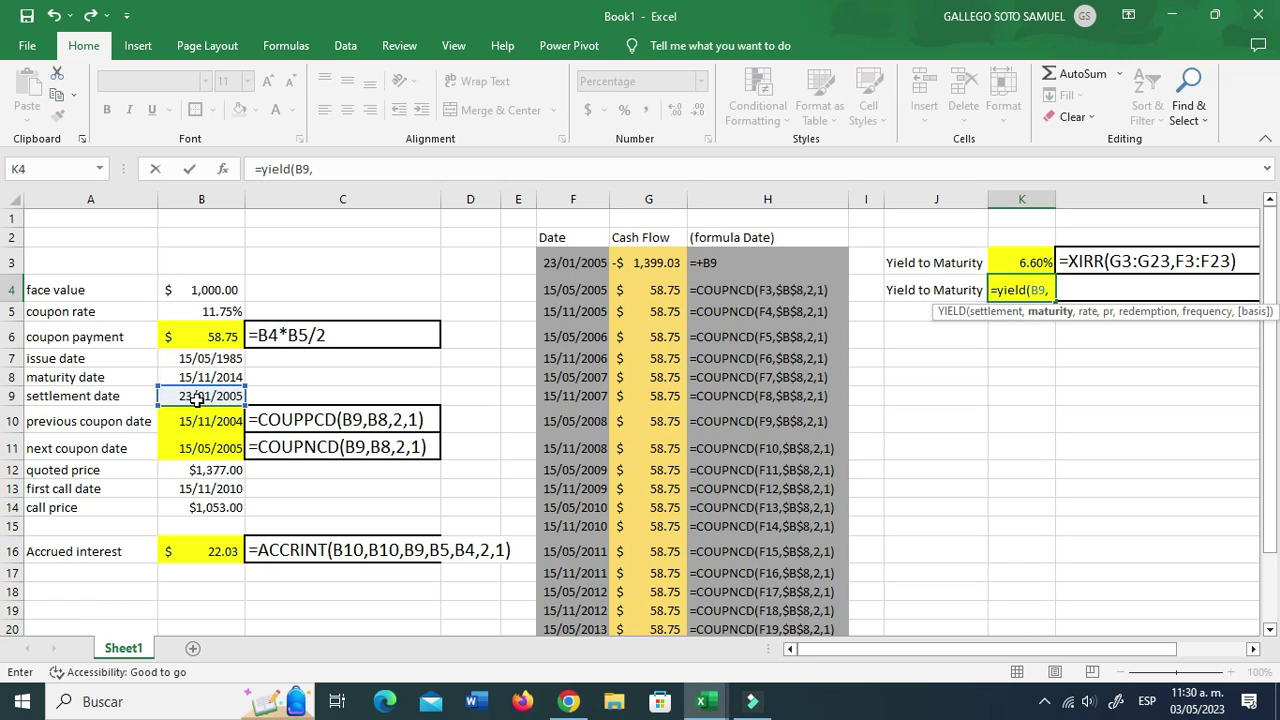
{"action": "left_click", "coordinate": [197, 377]}
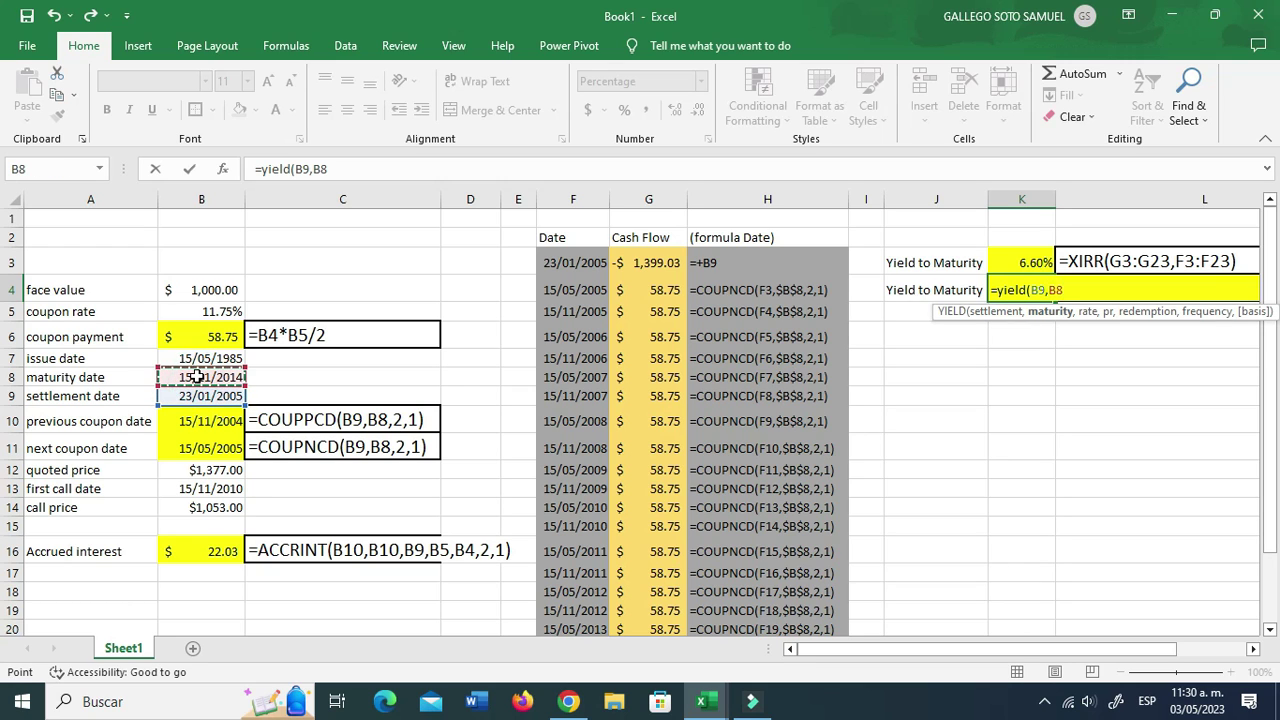
{"action": "type", "text": ","}
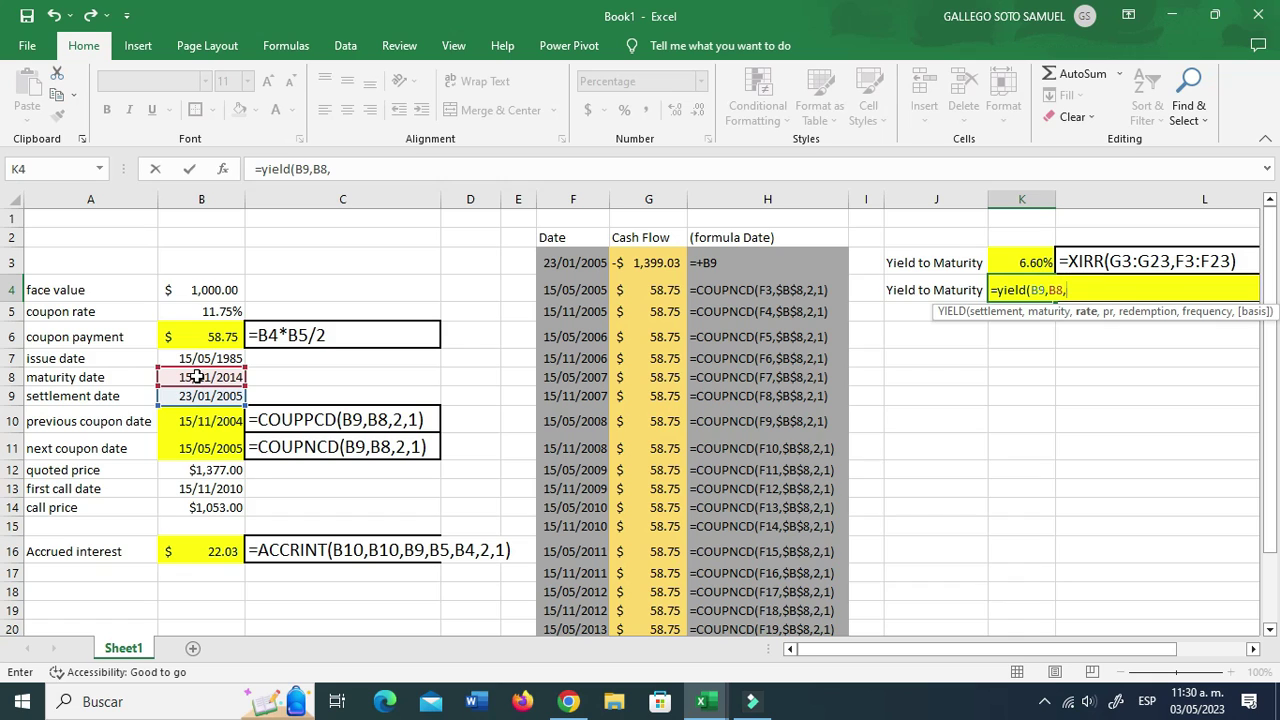
{"action": "left_click", "coordinate": [202, 311]}
{"action": "type", "text": ","}
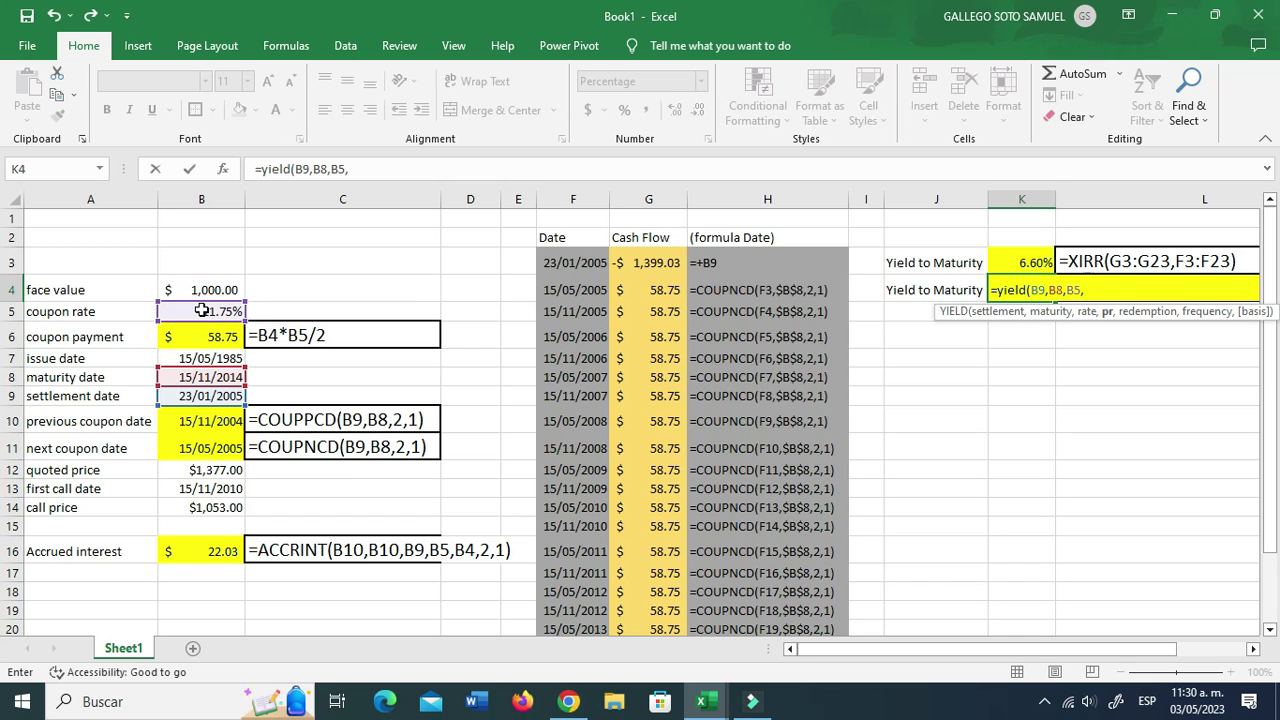
{"action": "left_click", "coordinate": [207, 470]}
{"action": "type", "text": "/10,"}
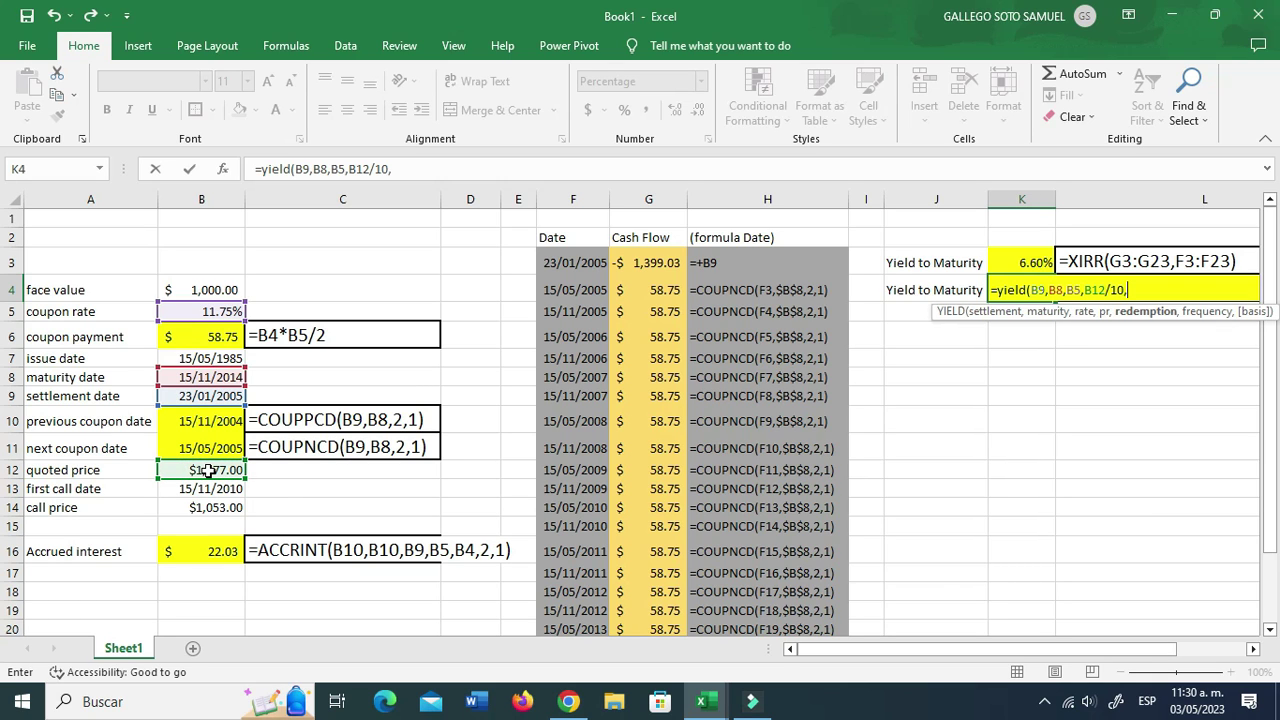
Complete the K4 formula as =YIELD(B9,B8,B5,B12/10,B4/10,2,1), adding the redemption value per 100, semiannual frequency and actual/actual basis.
{"action": "left_click", "coordinate": [201, 291]}
{"action": "type", "text": "/10"}
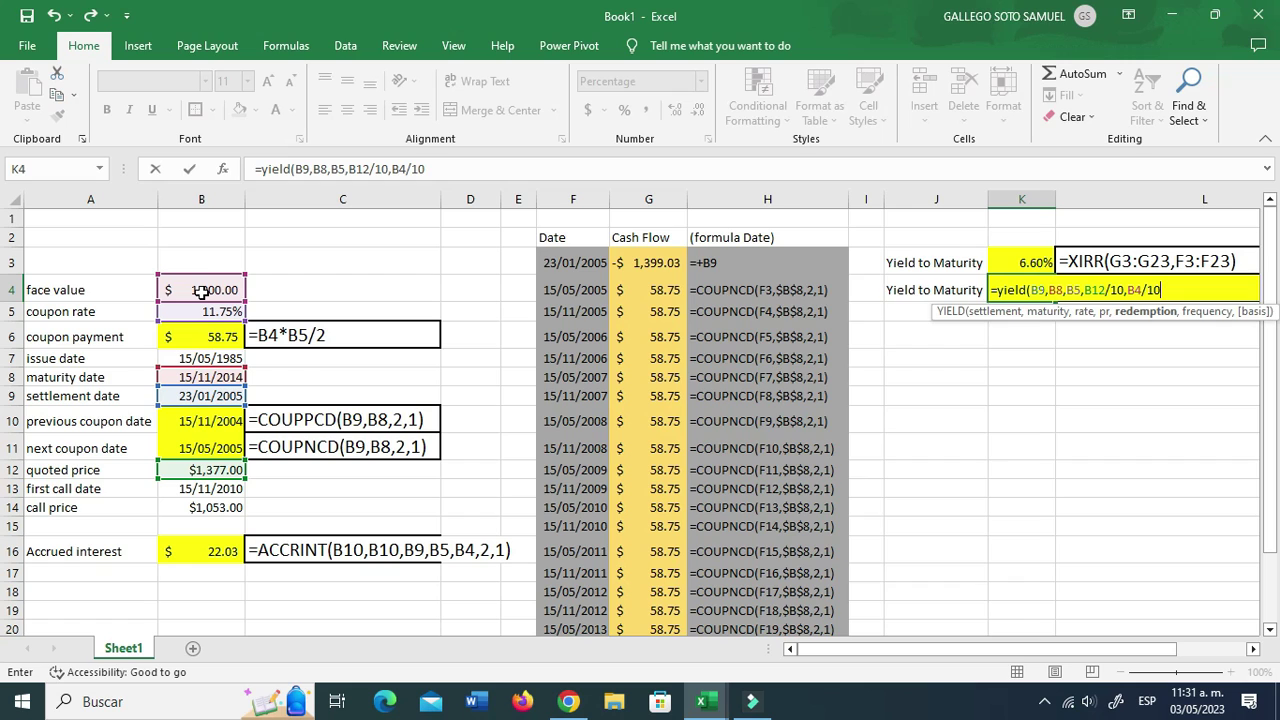
{"action": "type", "text": ","}
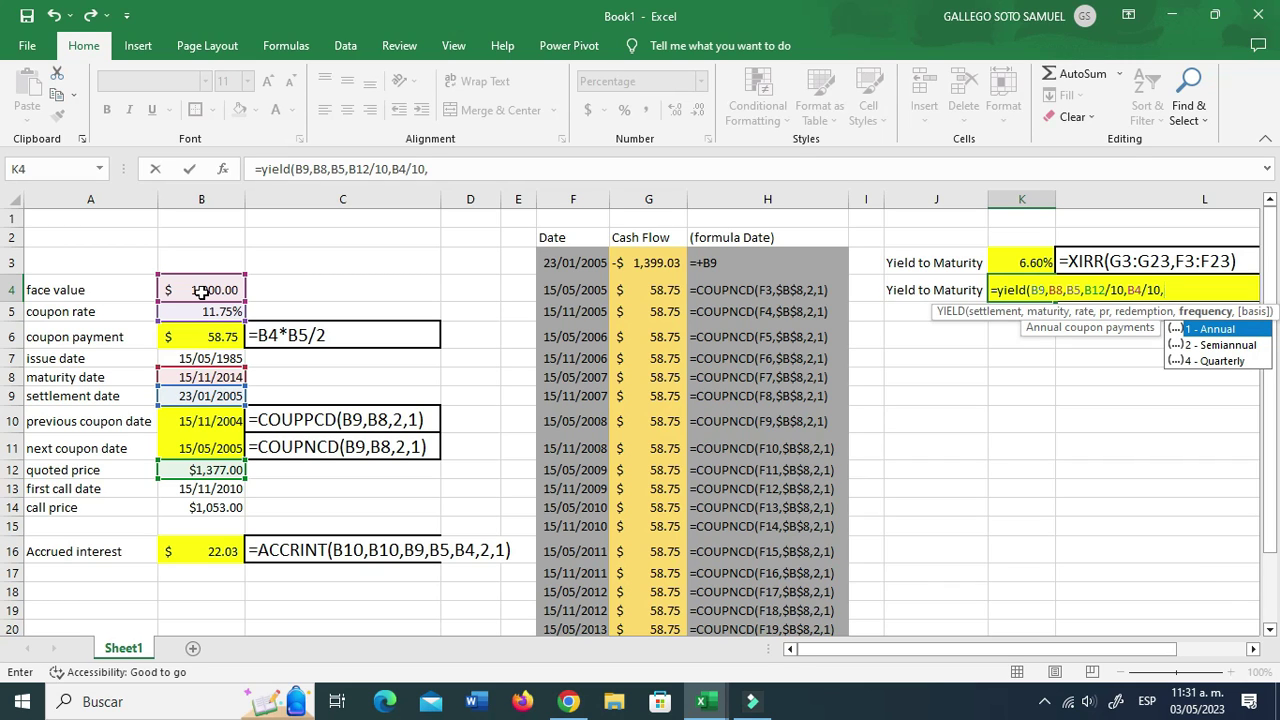
{"action": "type", "text": "2"}
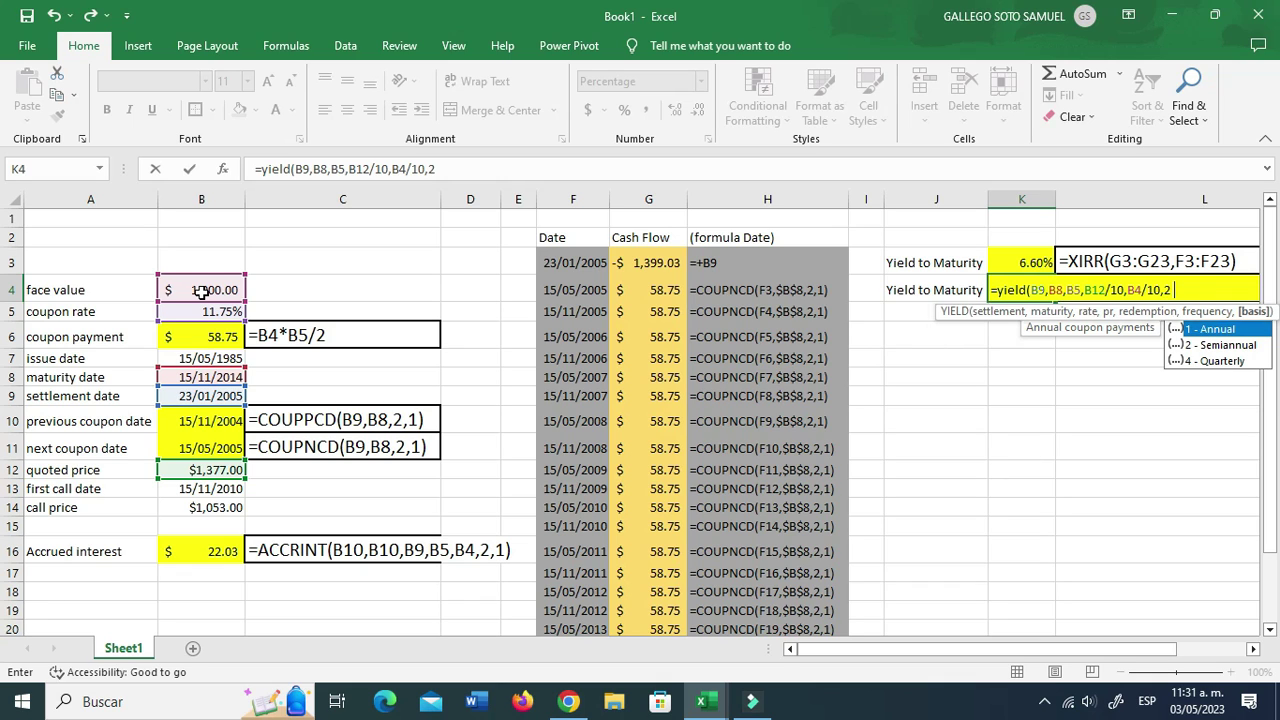
{"action": "type", "text": ",1"}
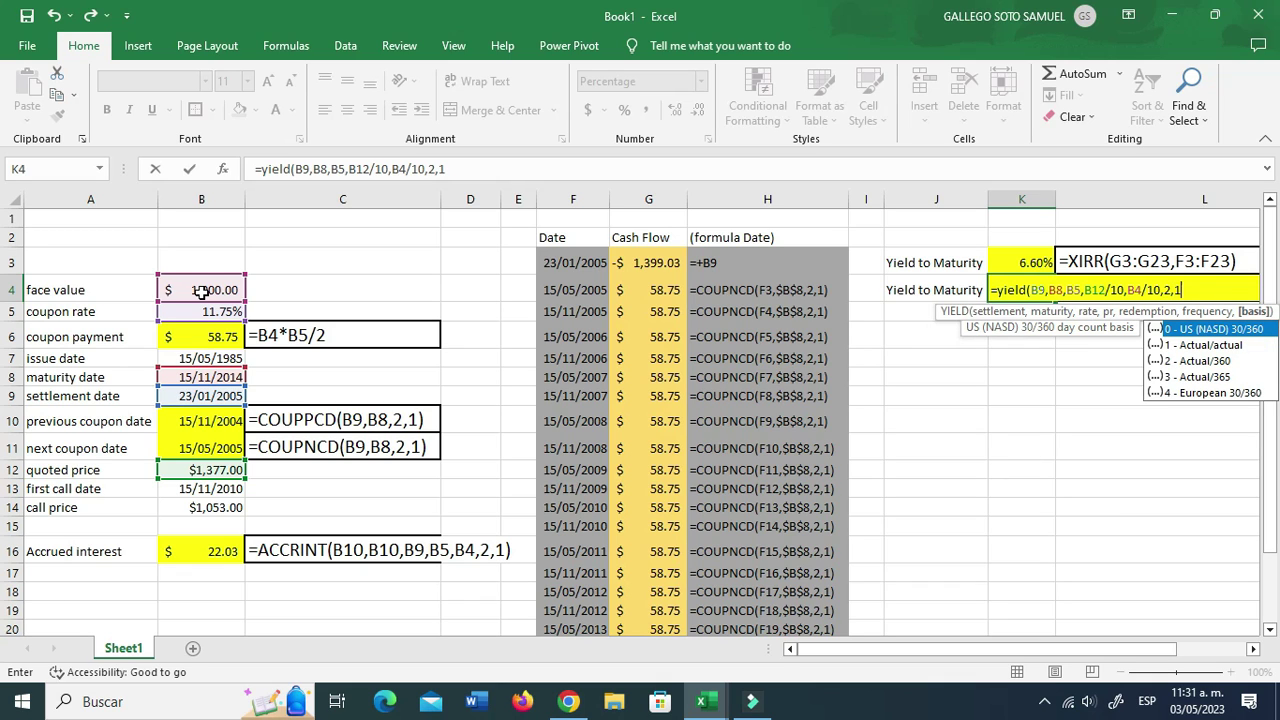
{"action": "type", "text": ")"}
{"action": "key", "text": "Return"}
{"action": "key", "text": "Up"}
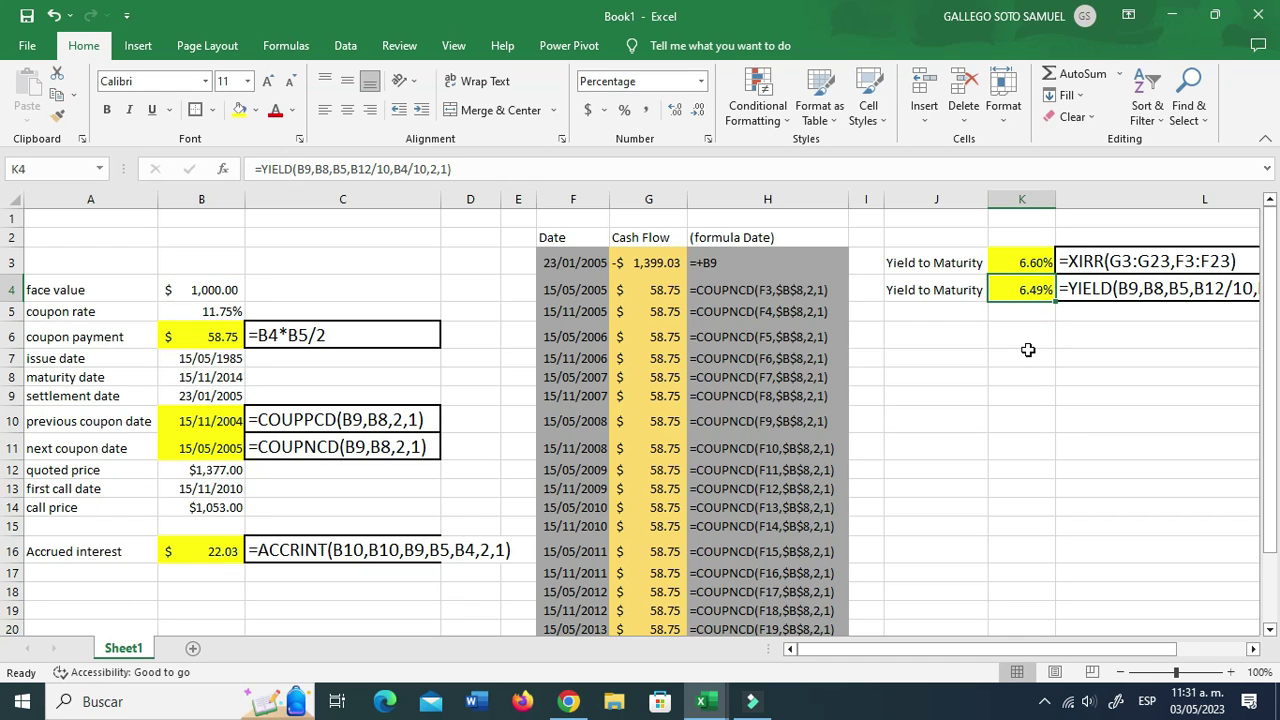
{"action": "left_click", "coordinate": [1030, 327]}
{"action": "key", "text": "Up"}
Create a copy of Sheet1 at the end of the workbook.
{"action": "right_click", "coordinate": [125, 647]}
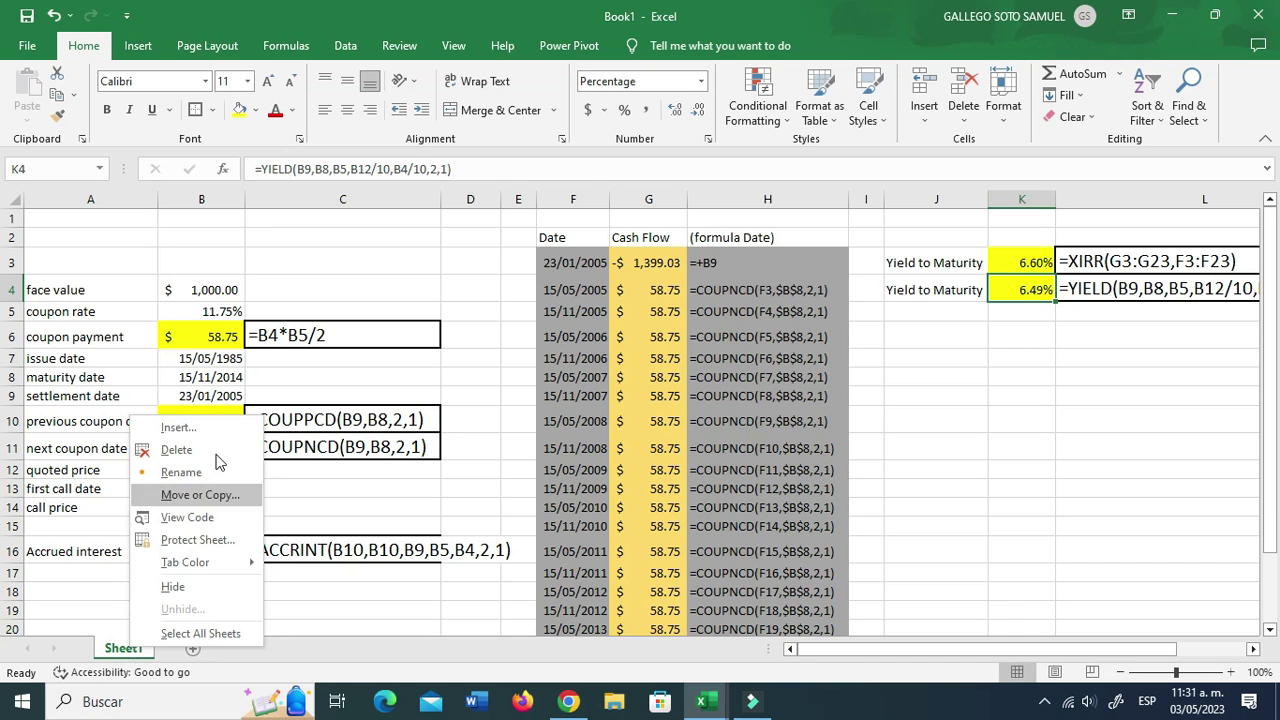
{"action": "left_click", "coordinate": [218, 497]}
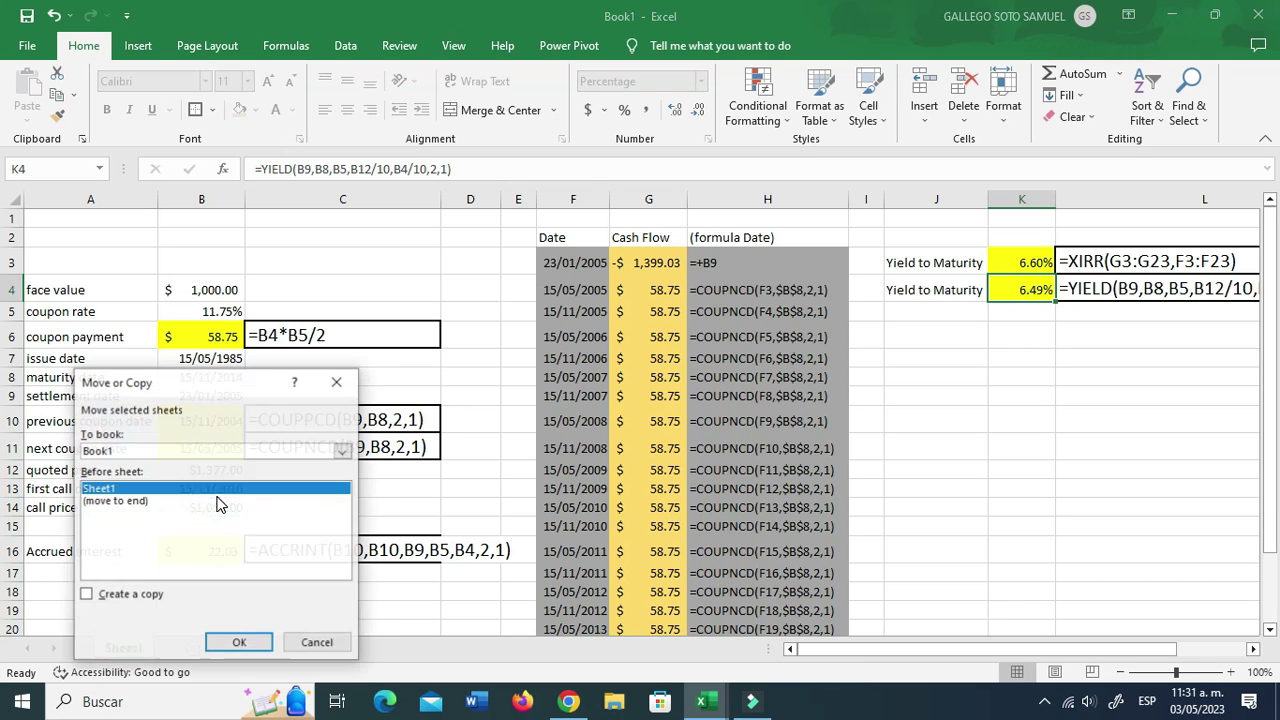
{"action": "left_click", "coordinate": [140, 500]}
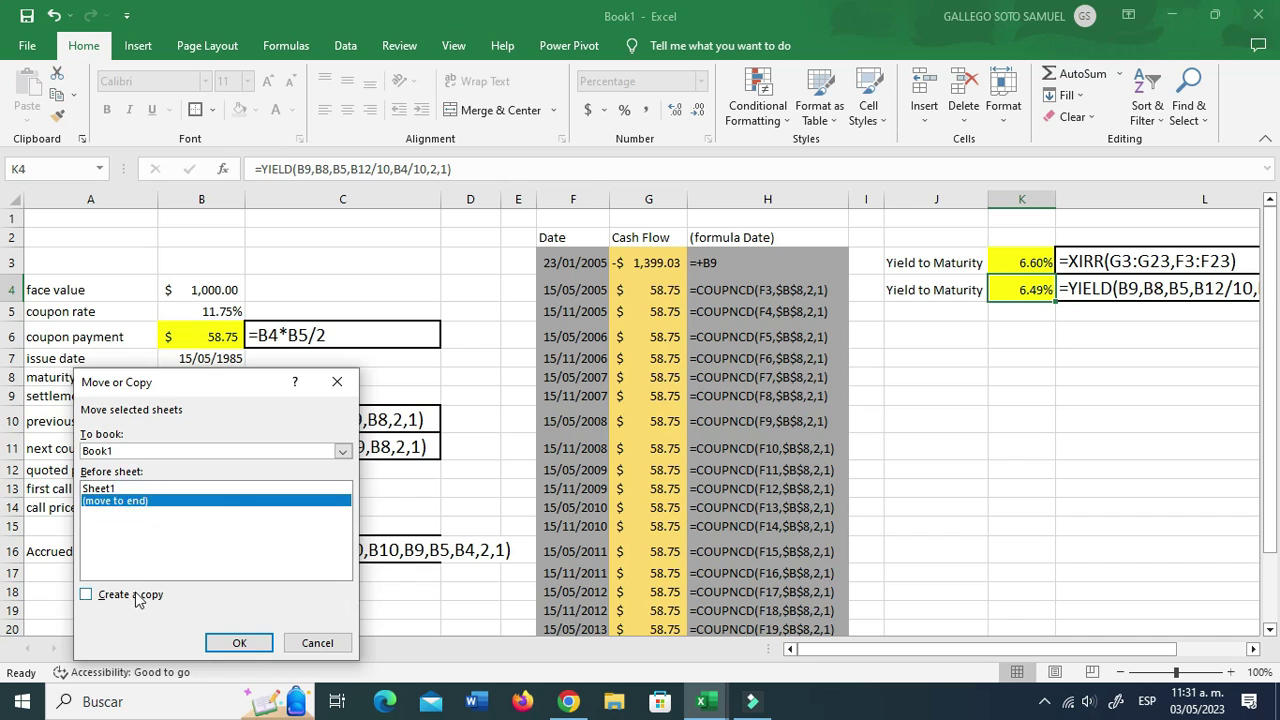
{"action": "left_click", "coordinate": [239, 642]}
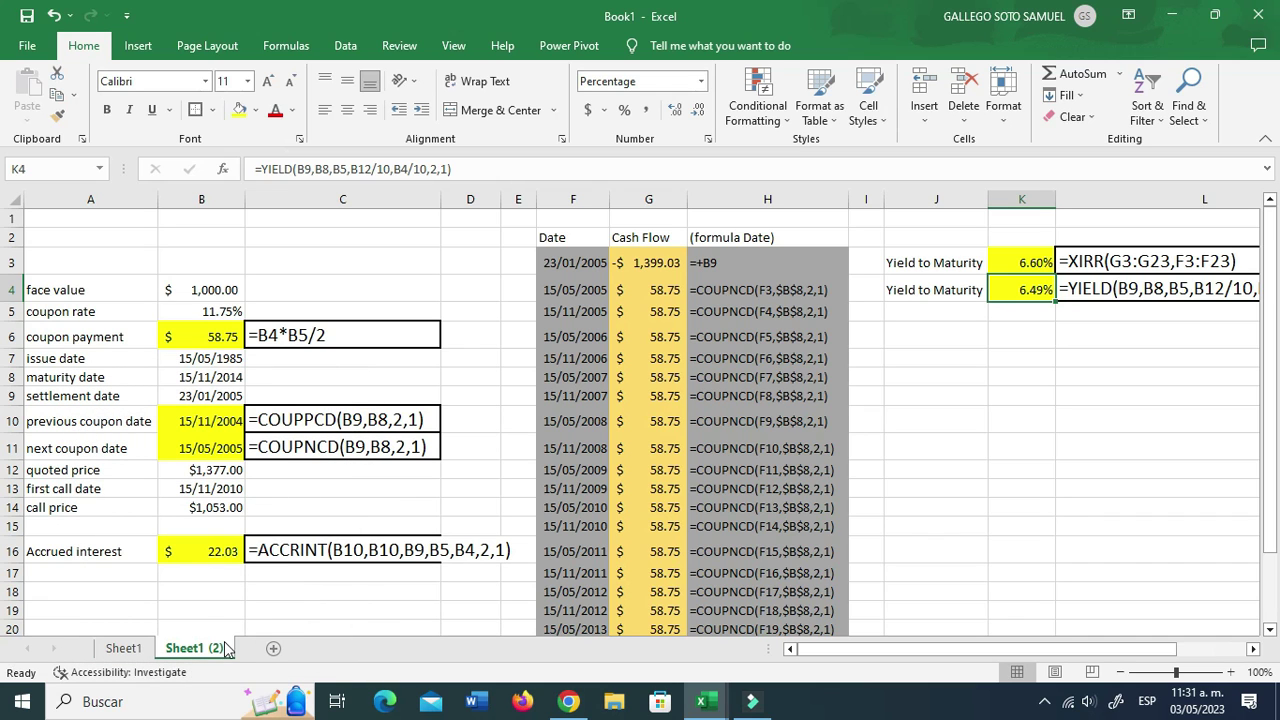
Clear the dates in F3:F23 and all the cash flows from G3 down on the copied sheet.
{"action": "left_click", "coordinate": [1019, 400]}
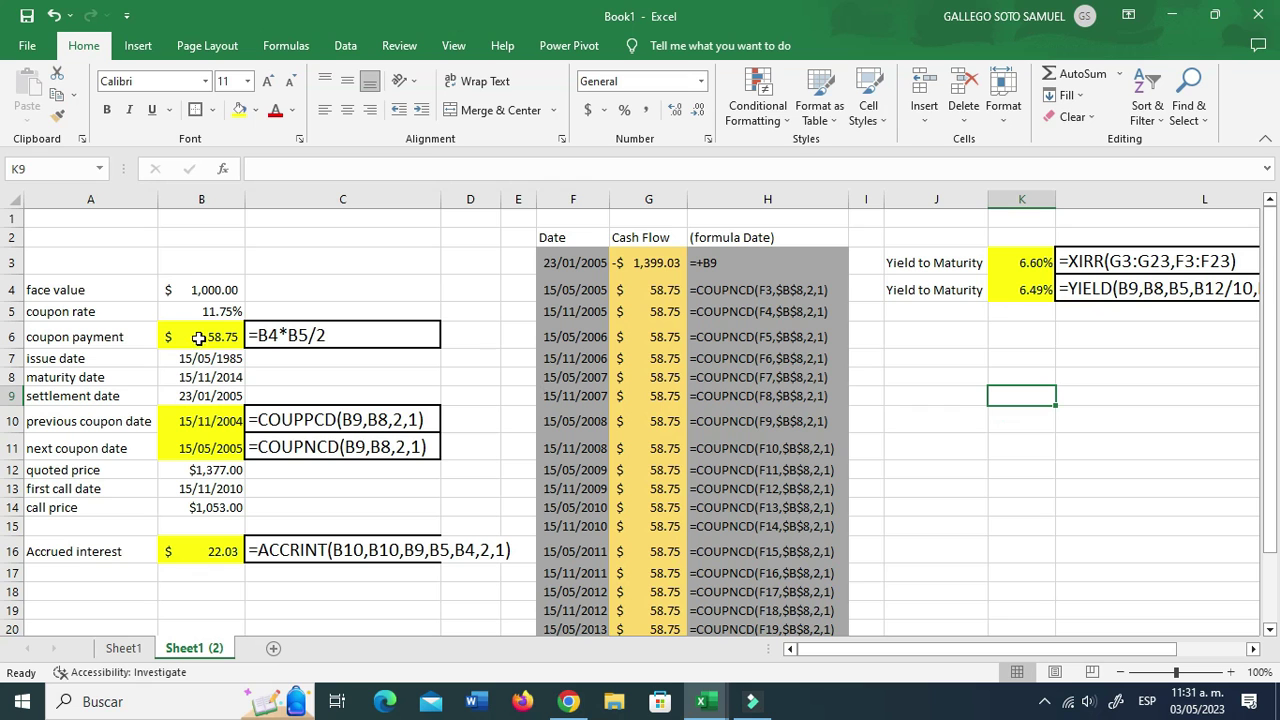
{"action": "scroll", "coordinate": [578, 240], "scroll_direction": "down", "scroll_amount": 1}
{"action": "scroll", "coordinate": [578, 240], "scroll_direction": "up", "scroll_amount": 1}
{"action": "left_click", "coordinate": [567, 262]}
{"action": "left_click_drag", "start_coordinate": [569, 353], "coordinate": [588, 622]}
{"action": "scroll", "coordinate": [588, 622], "scroll_direction": "up", "scroll_amount": 2}
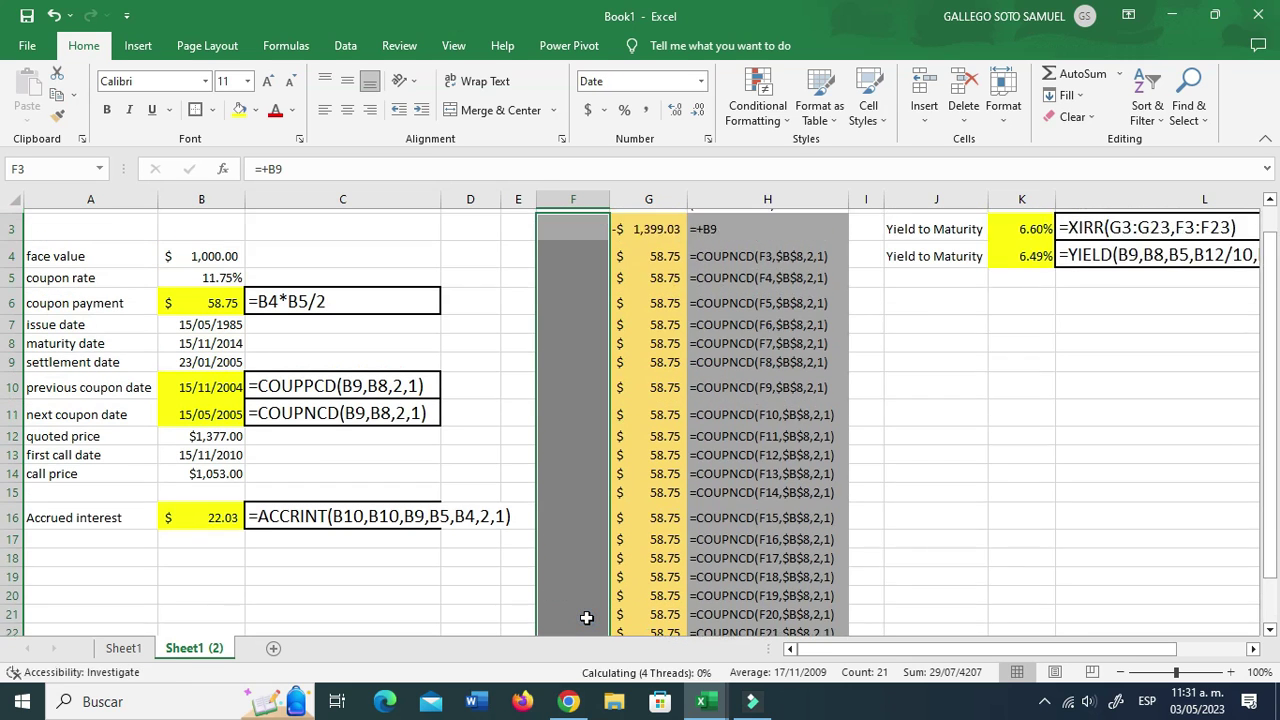
{"action": "left_click", "coordinate": [640, 264]}
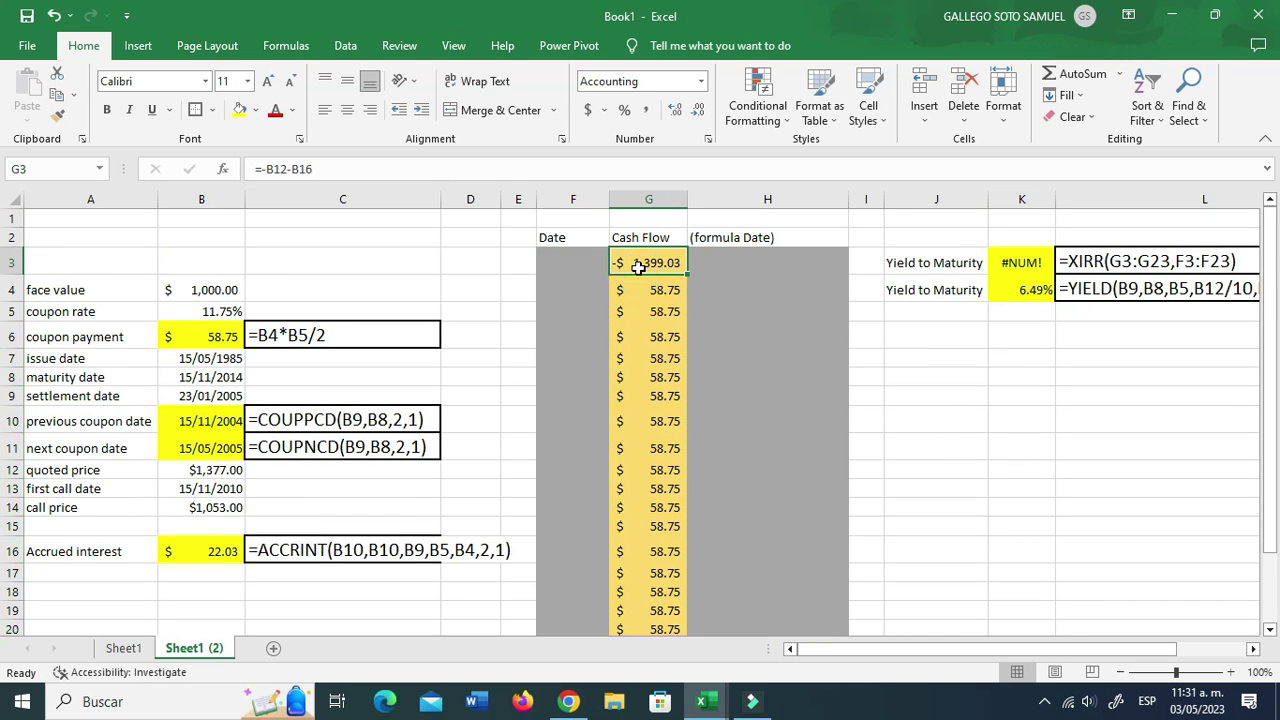
{"action": "key", "text": "ctrl+shift+Down"}
{"action": "scroll", "coordinate": [638, 268], "scroll_direction": "up", "scroll_amount": 1}
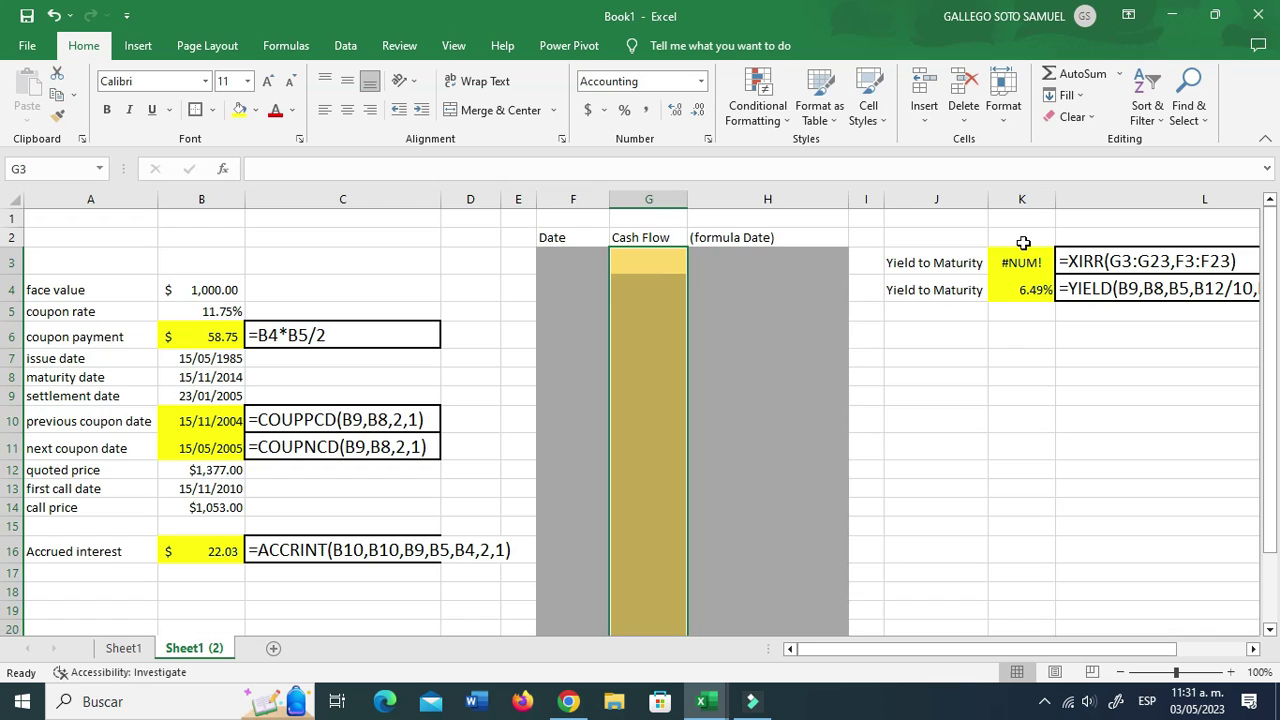
Clear both yield to maturity formulas in K3 and K4 on the copied sheet.
{"action": "left_click_drag", "start_coordinate": [1023, 243], "coordinate": [1022, 310]}
{"action": "key", "text": "Delete"}
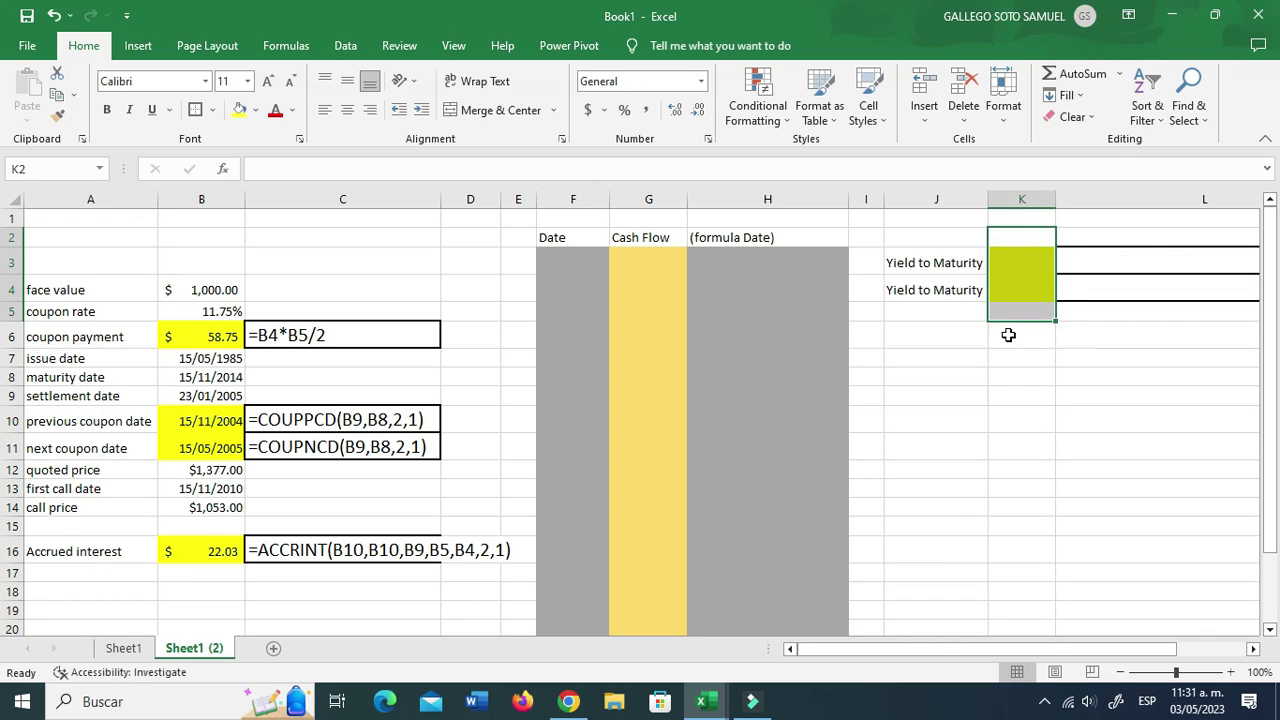
{"action": "left_click", "coordinate": [1000, 376]}
Enter +B9 in F3 to use the settlement date as the first cash flow date.
{"action": "left_click", "coordinate": [584, 259]}
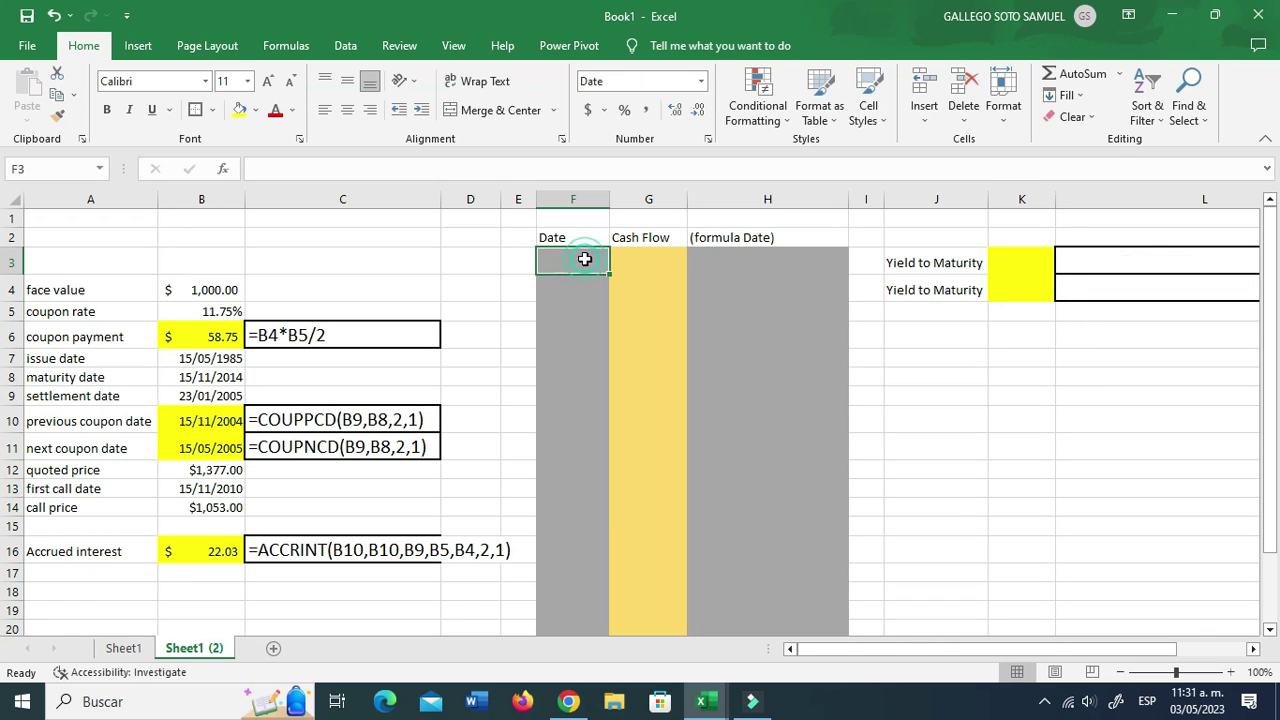
{"action": "type", "text": "+"}
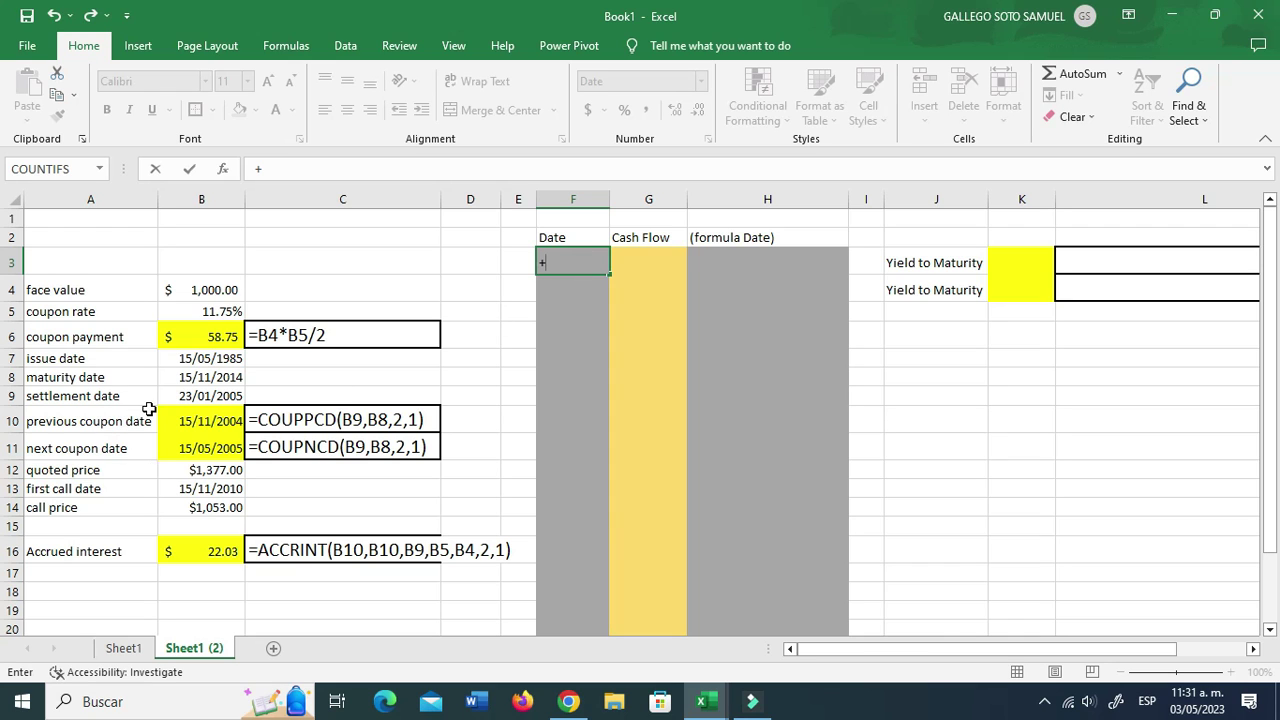
{"action": "left_click", "coordinate": [204, 396]}
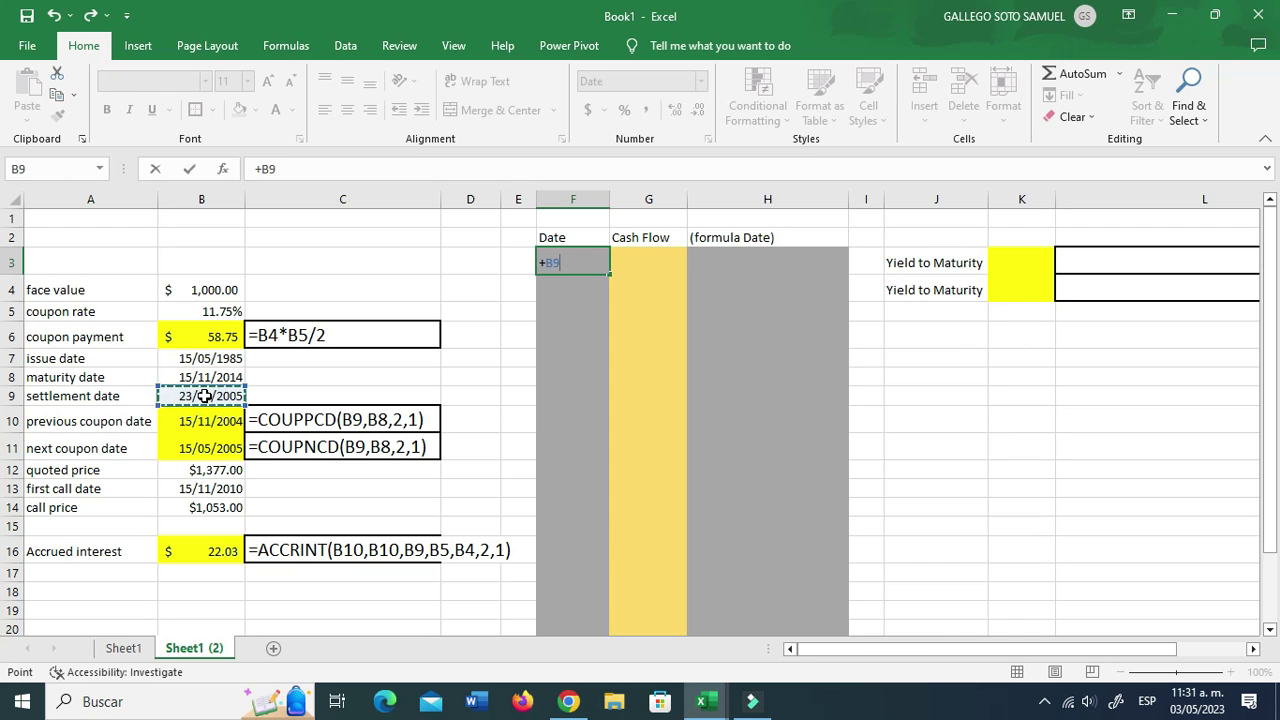
{"action": "key", "text": "Return"}
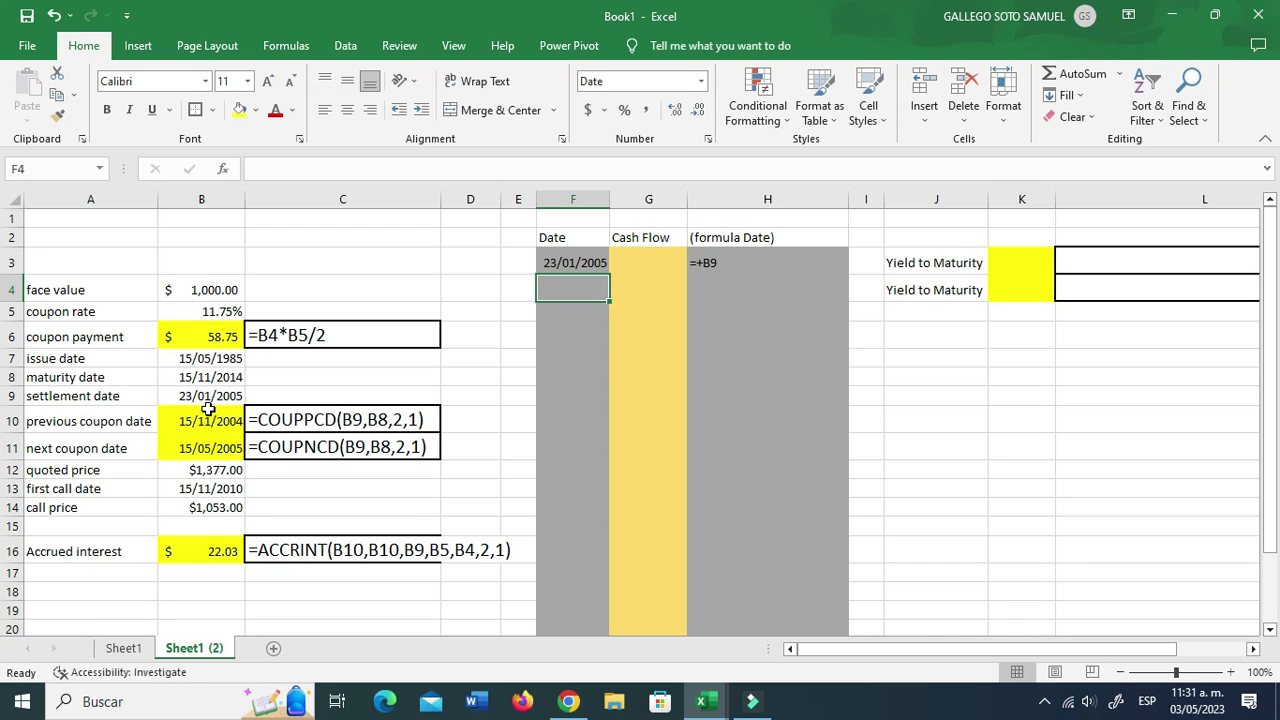
Start a COUPNCD formula in F4 for the next coupon date.
{"action": "type", "text": "=co"}
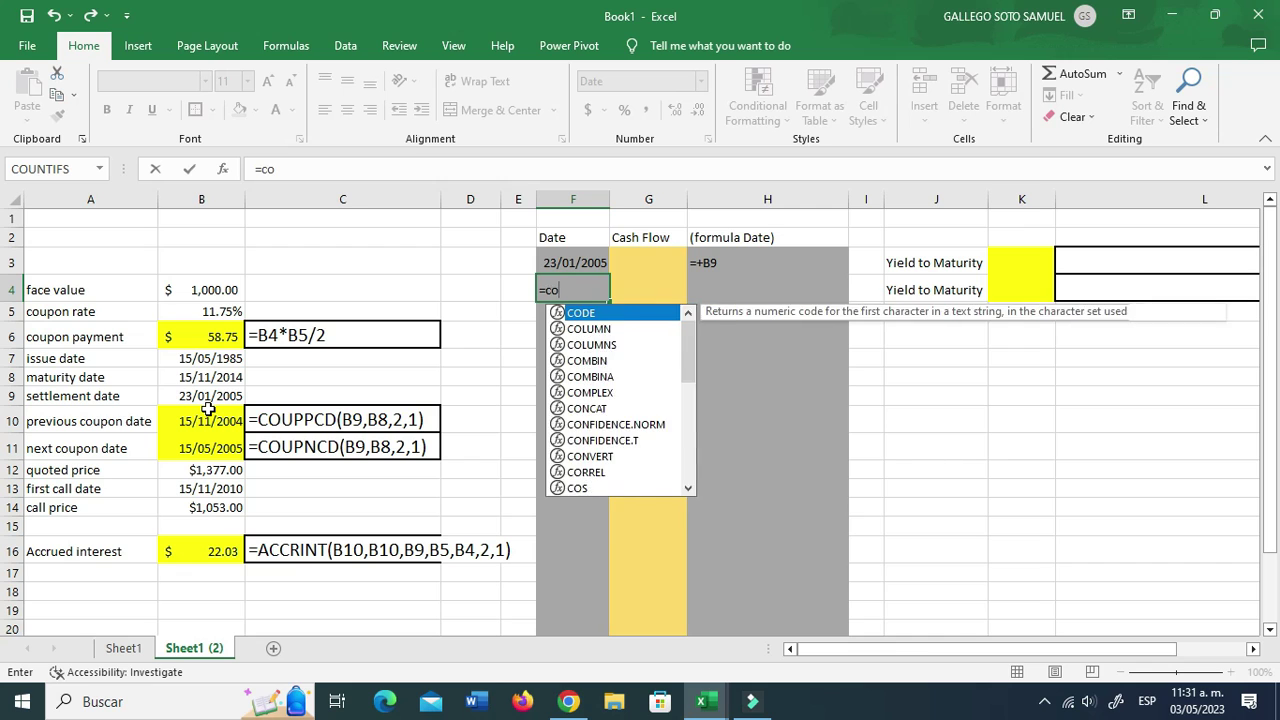
{"action": "type", "text": "upn"}
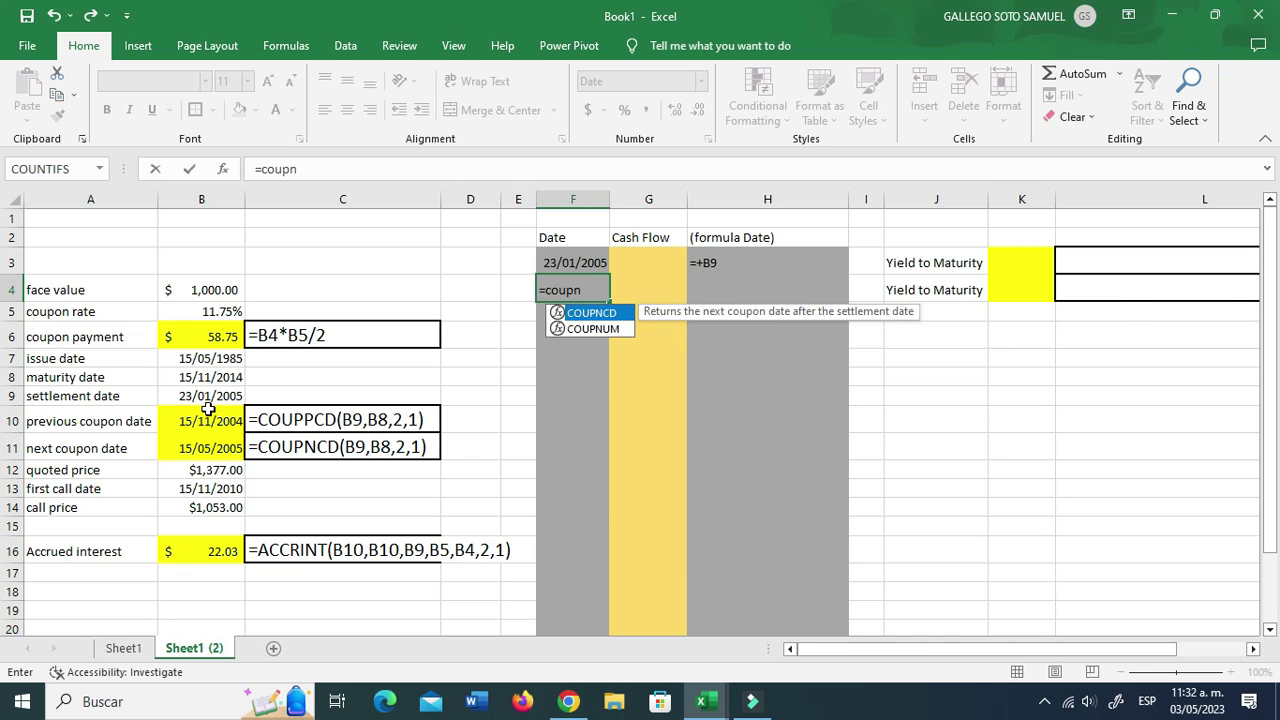
{"action": "type", "text": "("}
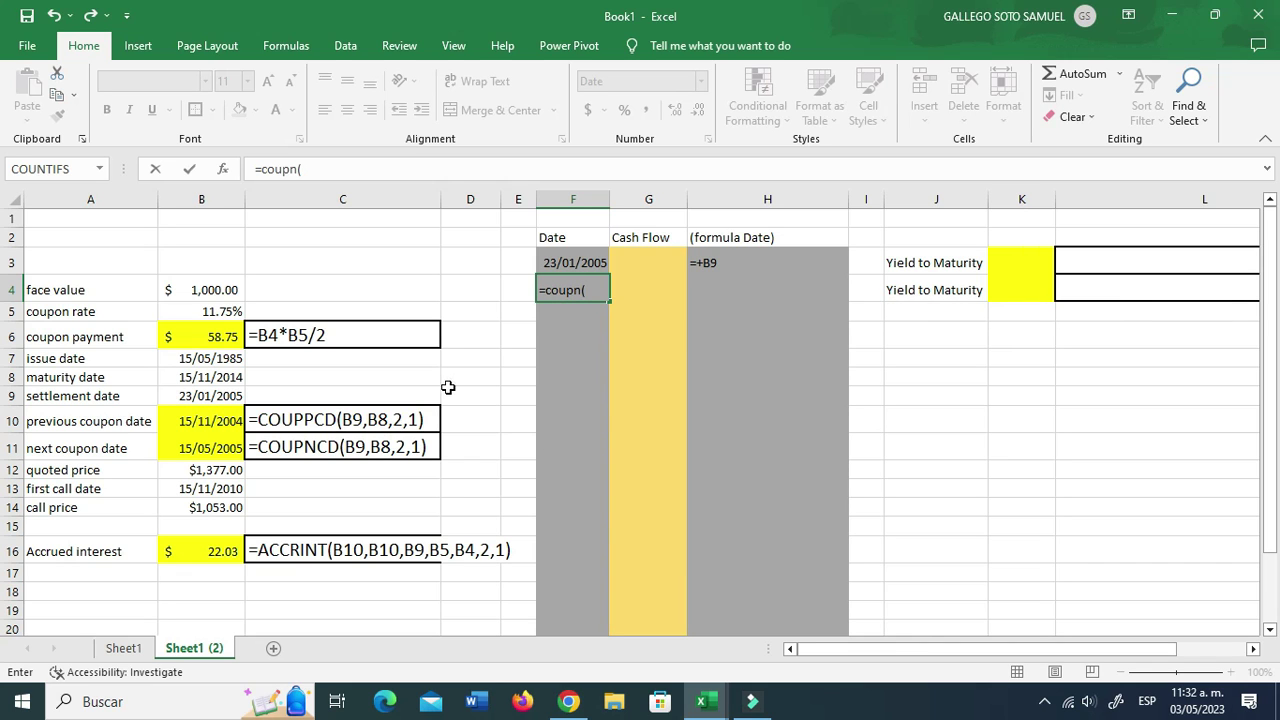
{"action": "left_click", "coordinate": [583, 289]}
{"action": "key", "text": "BackSpace"}
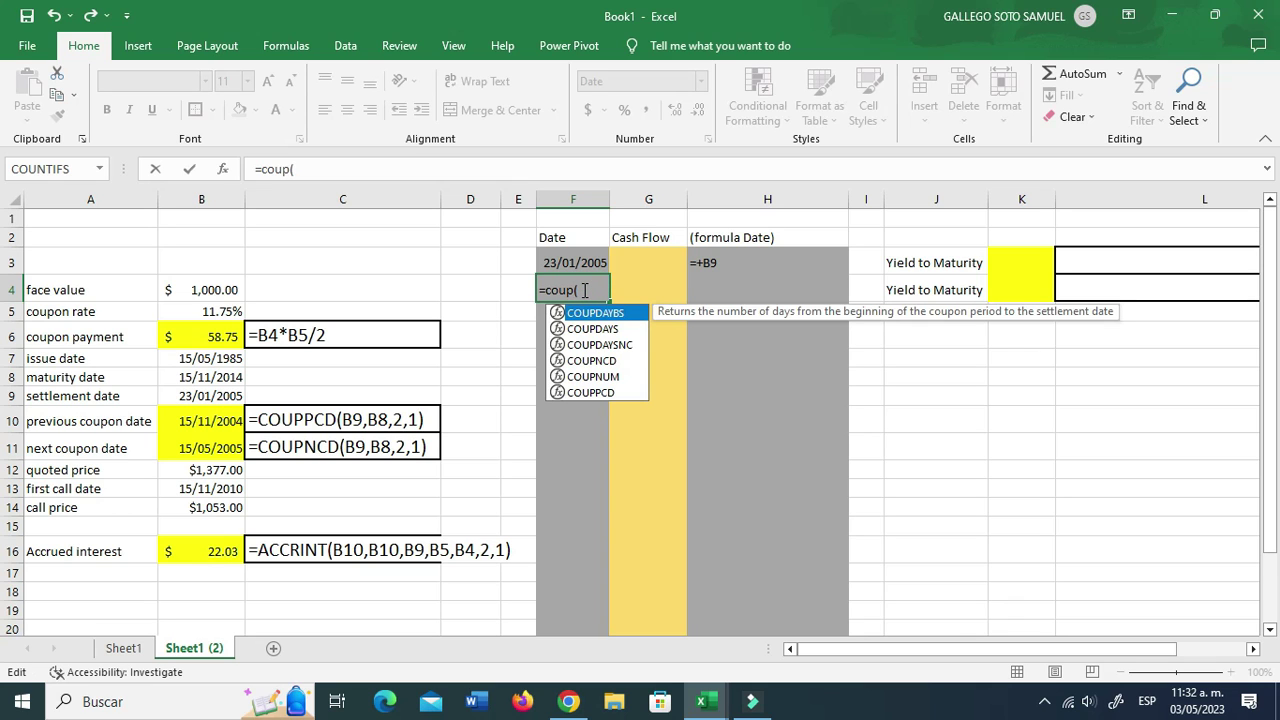
{"action": "double_click", "coordinate": [599, 361]}
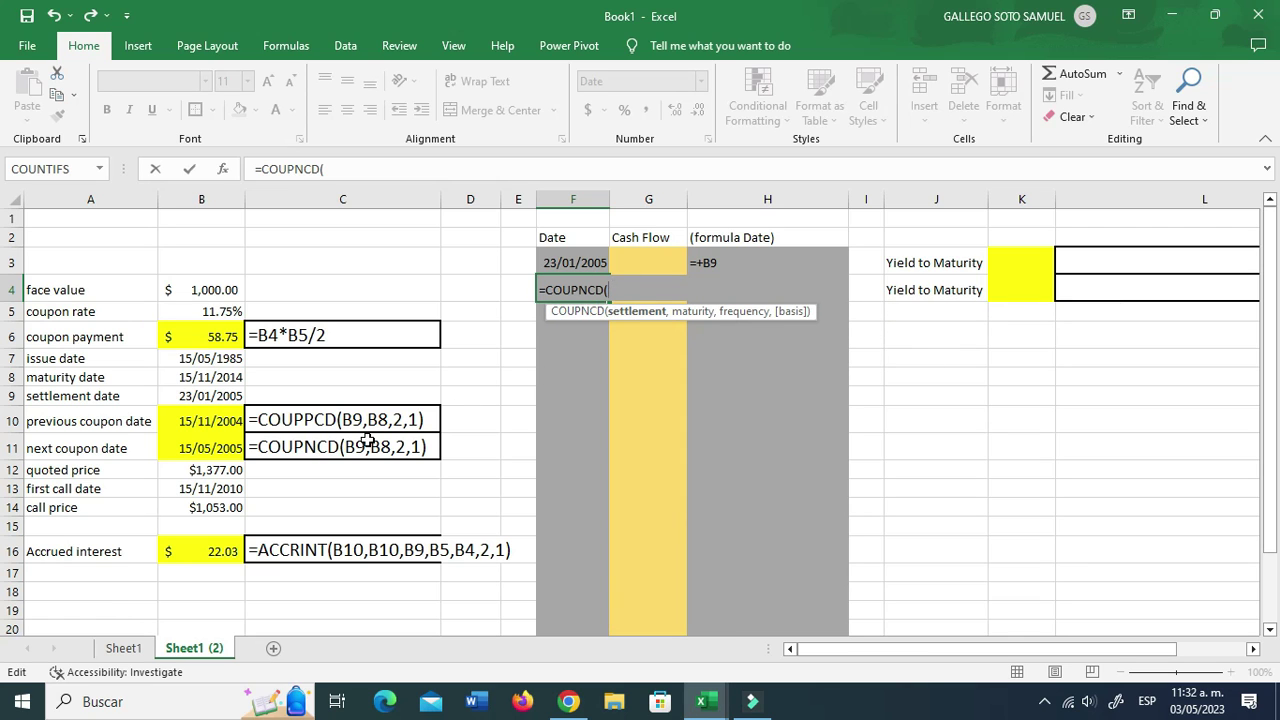
Complete the F4 formula as =COUPNCD(F3,$B$13,2,1), with the previous date as settlement and the fixed first call date as maturity.
{"action": "left_click", "coordinate": [575, 262]}
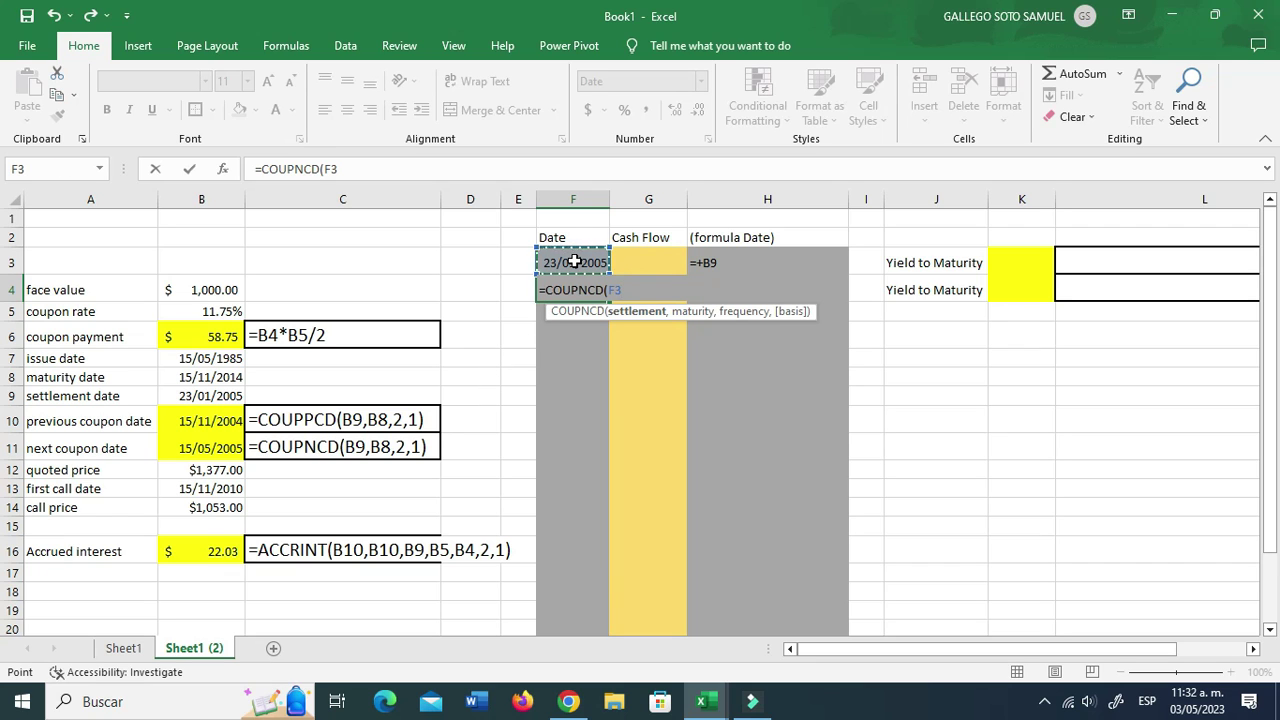
{"action": "type", "text": ","}
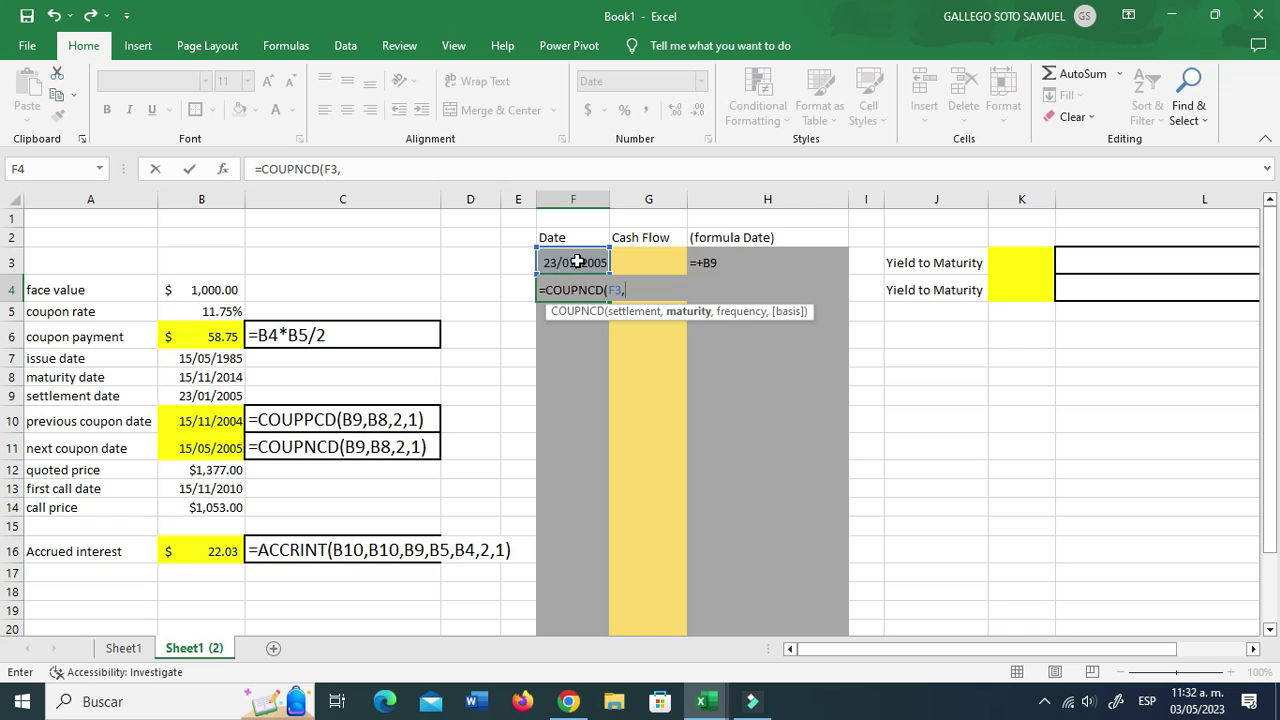
{"action": "left_click", "coordinate": [190, 488]}
{"action": "key", "text": "F4"}
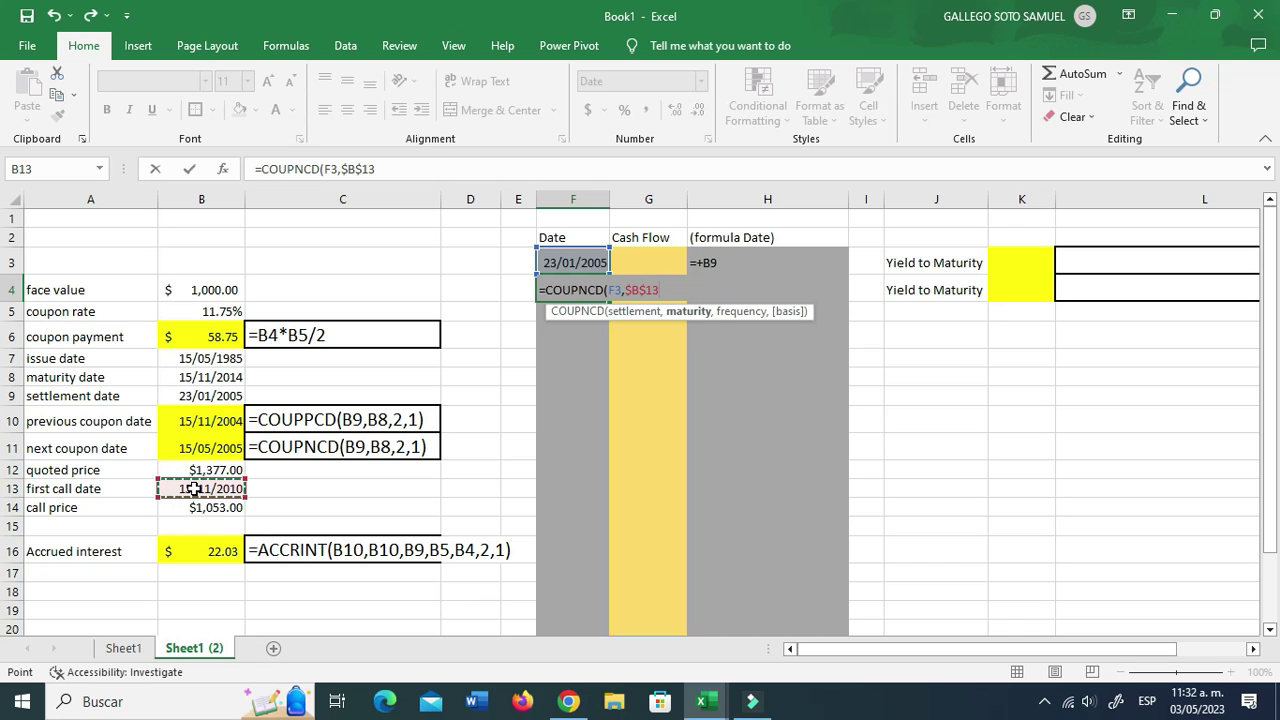
{"action": "type", "text": ","}
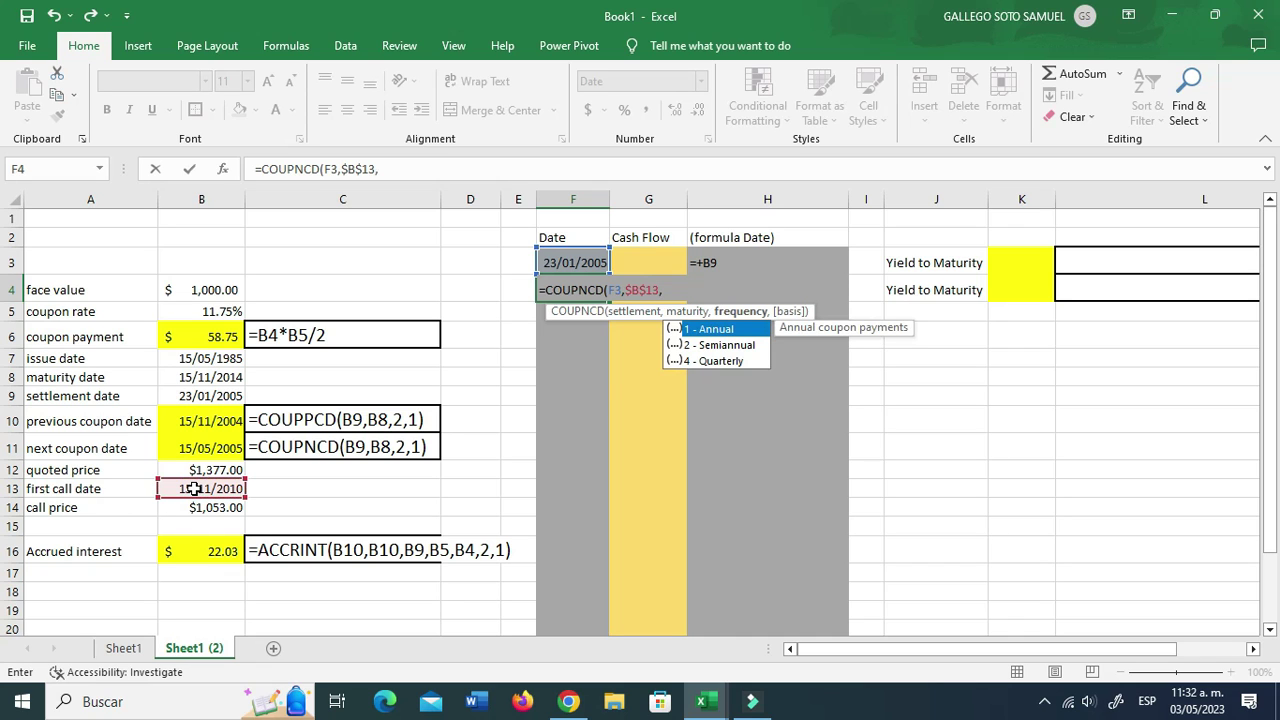
{"action": "type", "text": "2,1)"}
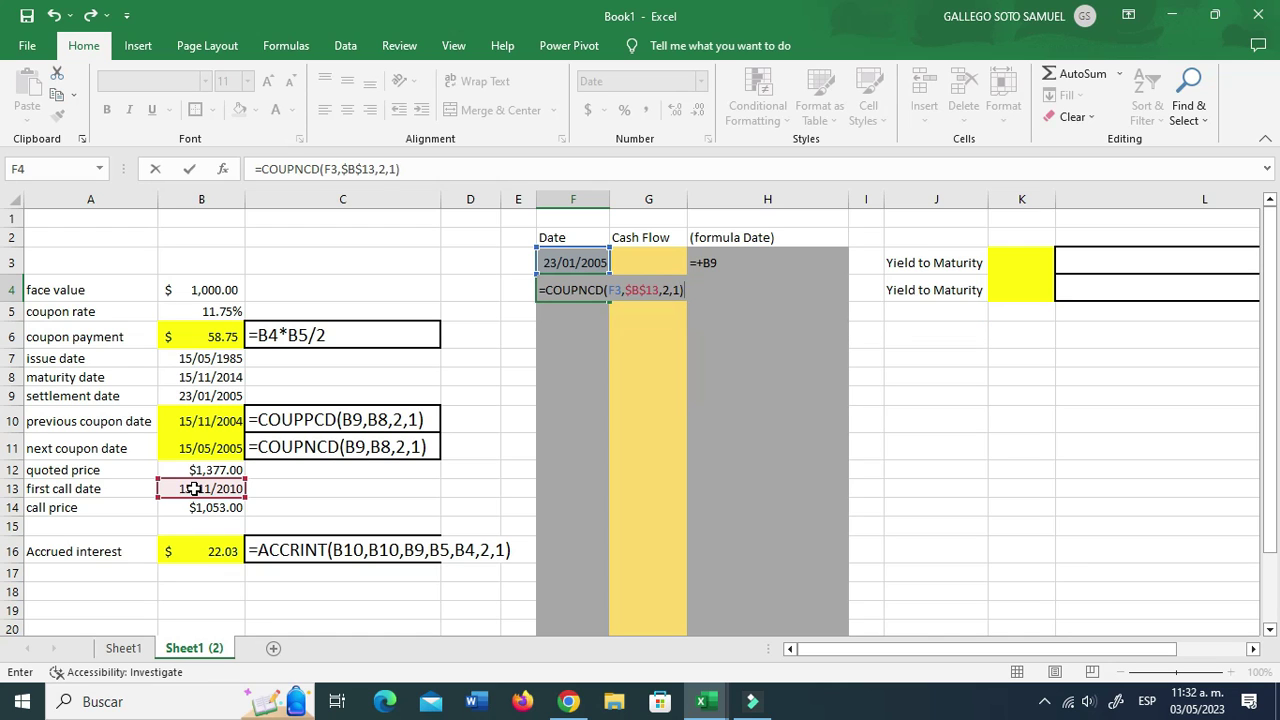
{"action": "key", "text": "Return"}
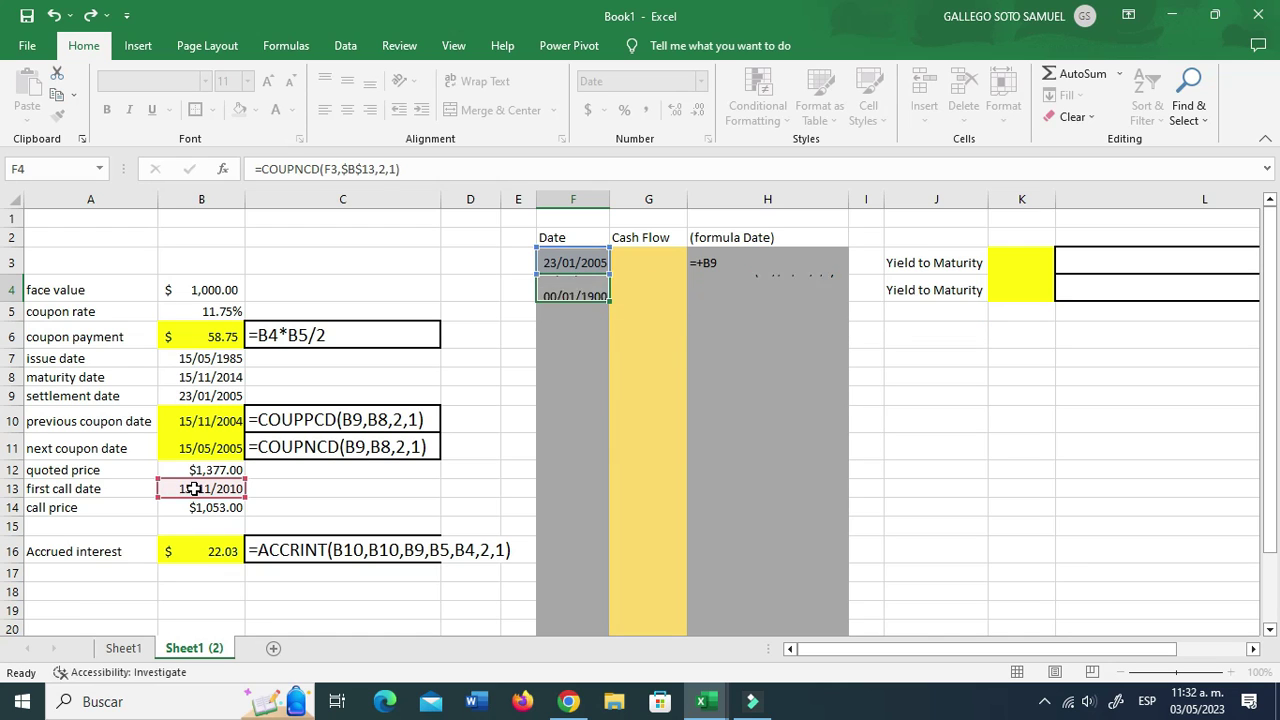
Fill the COUPNCD formula from F4 down to F22.
{"action": "key", "text": "Up"}
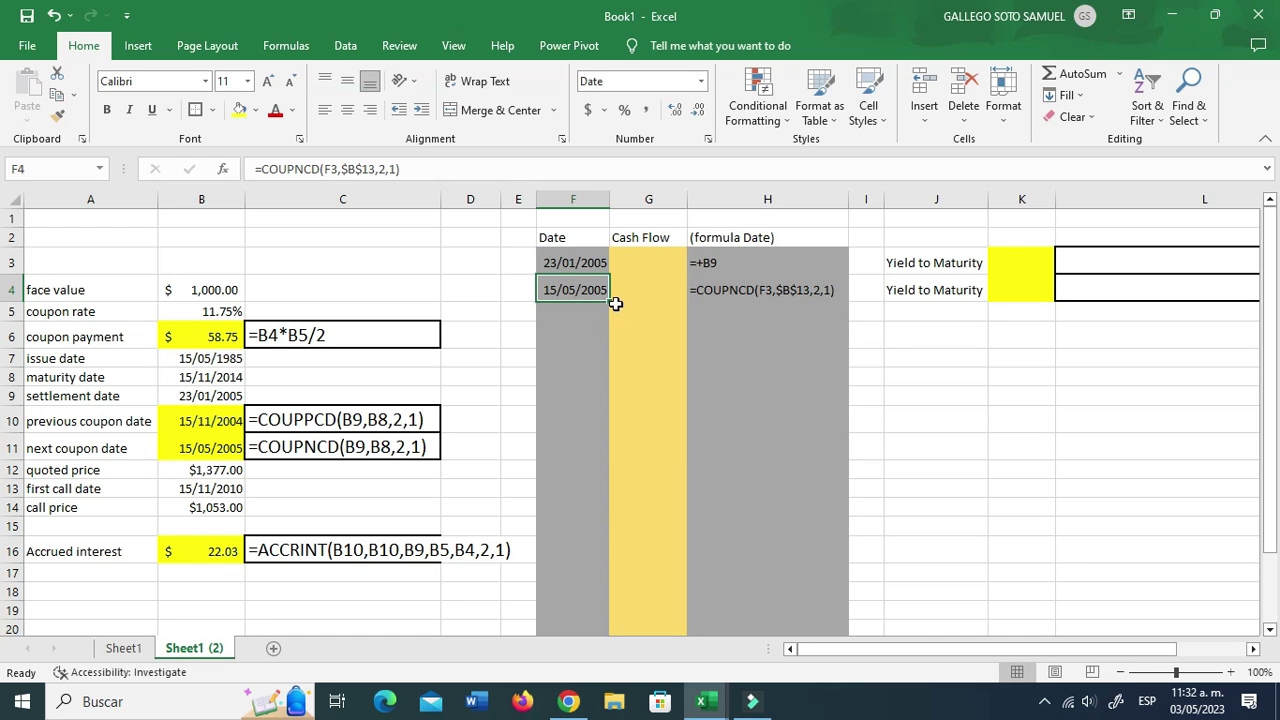
{"action": "left_click_drag", "start_coordinate": [608, 299], "coordinate": [605, 617]}
{"action": "left_click", "coordinate": [586, 528]}
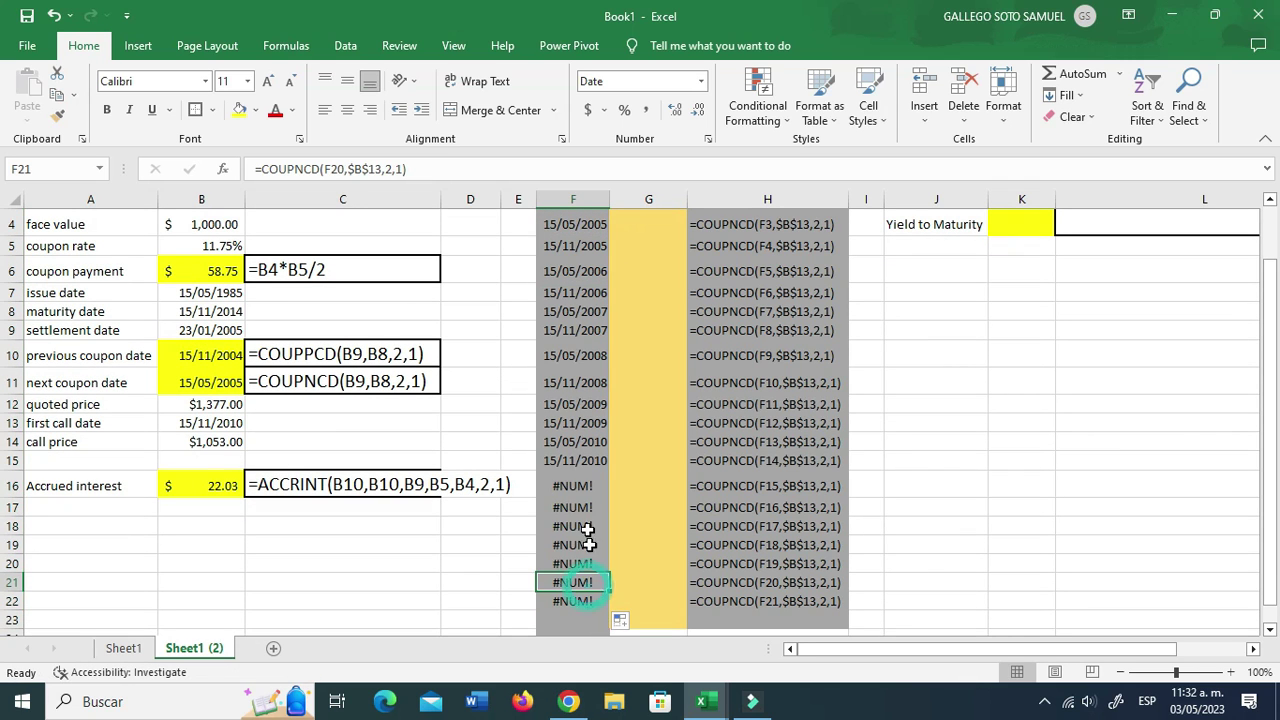
Clear the surplus date formulas in F16:F22, keeping the coupon dates up to the first call date.
{"action": "left_click_drag", "start_coordinate": [580, 486], "coordinate": [578, 596]}
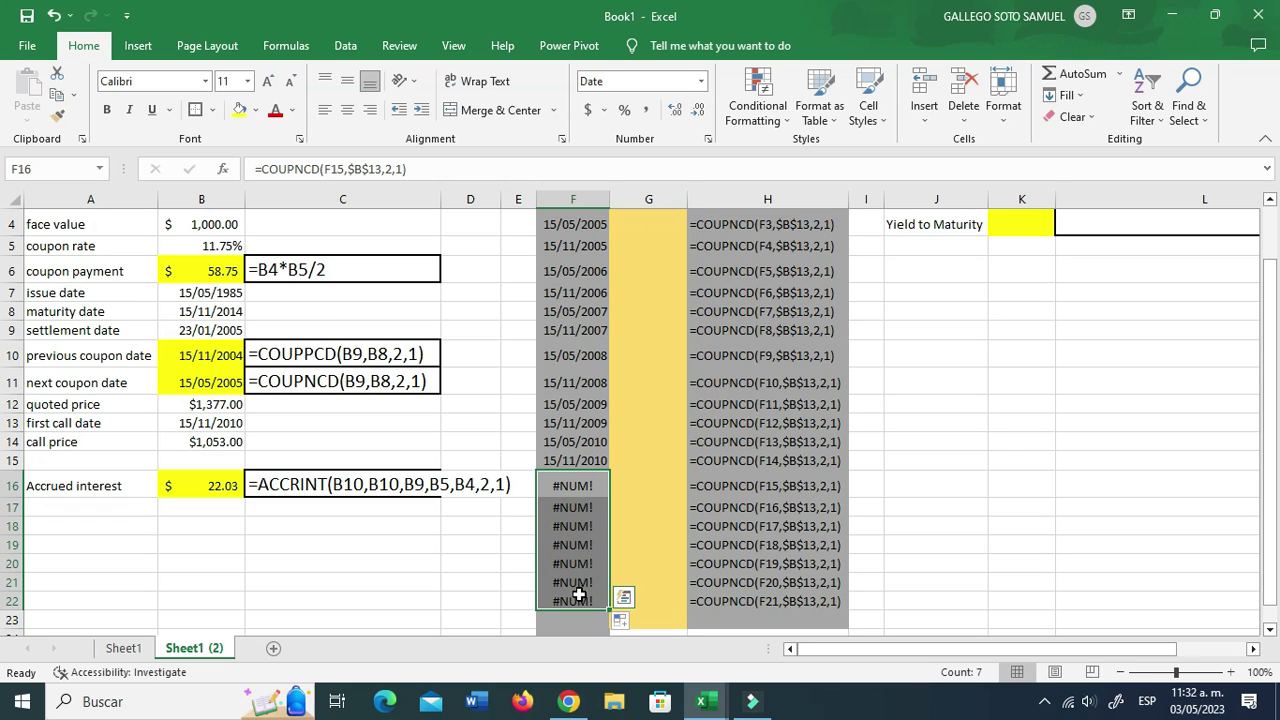
{"action": "left_click", "coordinate": [565, 485]}
{"action": "left_click", "coordinate": [566, 526]}
{"action": "left_click", "coordinate": [566, 582]}
{"action": "left_click_drag", "start_coordinate": [566, 485], "coordinate": [567, 607]}
{"action": "key", "text": "Delete"}
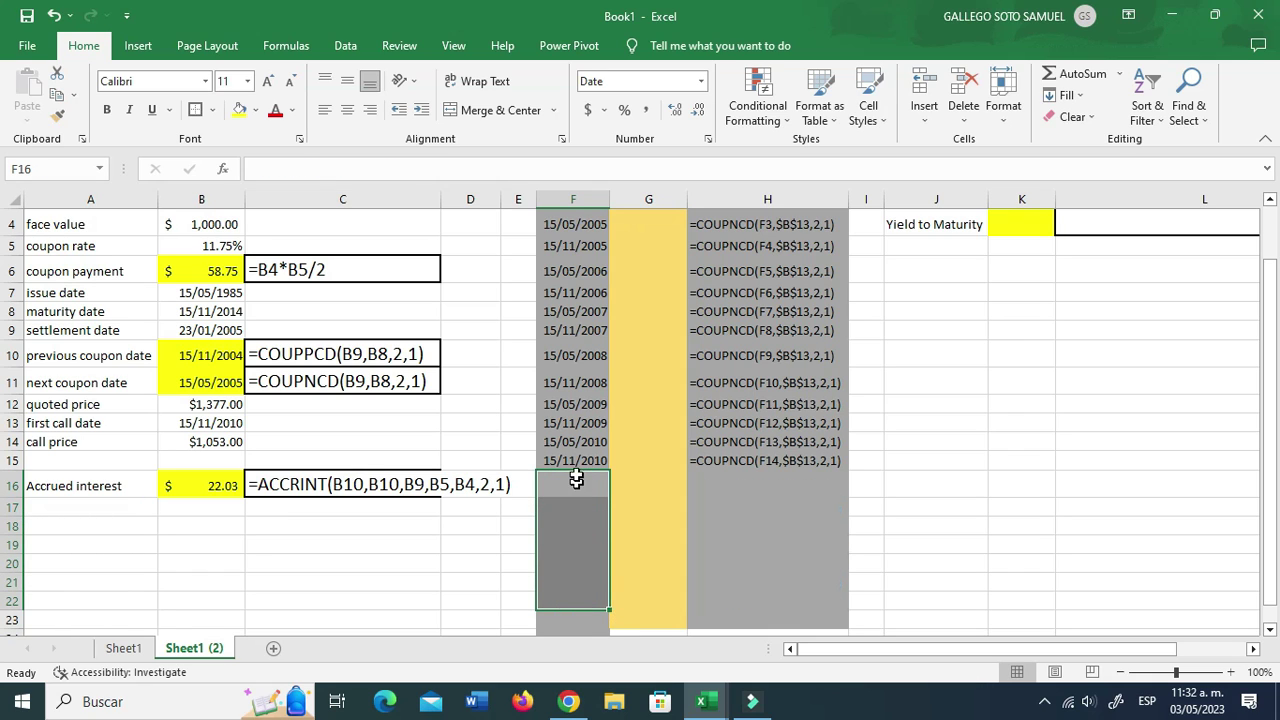
{"action": "left_click", "coordinate": [590, 448]}
{"action": "left_click", "coordinate": [583, 460]}
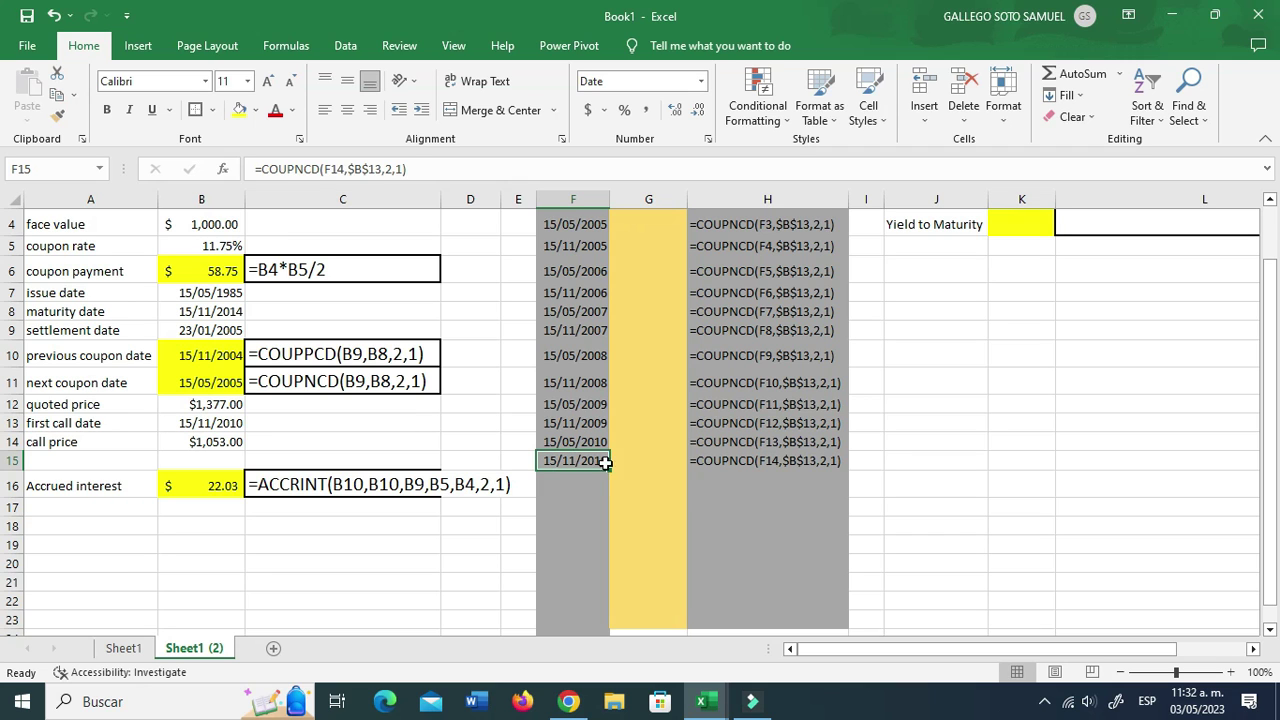
{"action": "scroll", "coordinate": [601, 488], "scroll_direction": "up", "scroll_amount": 1}
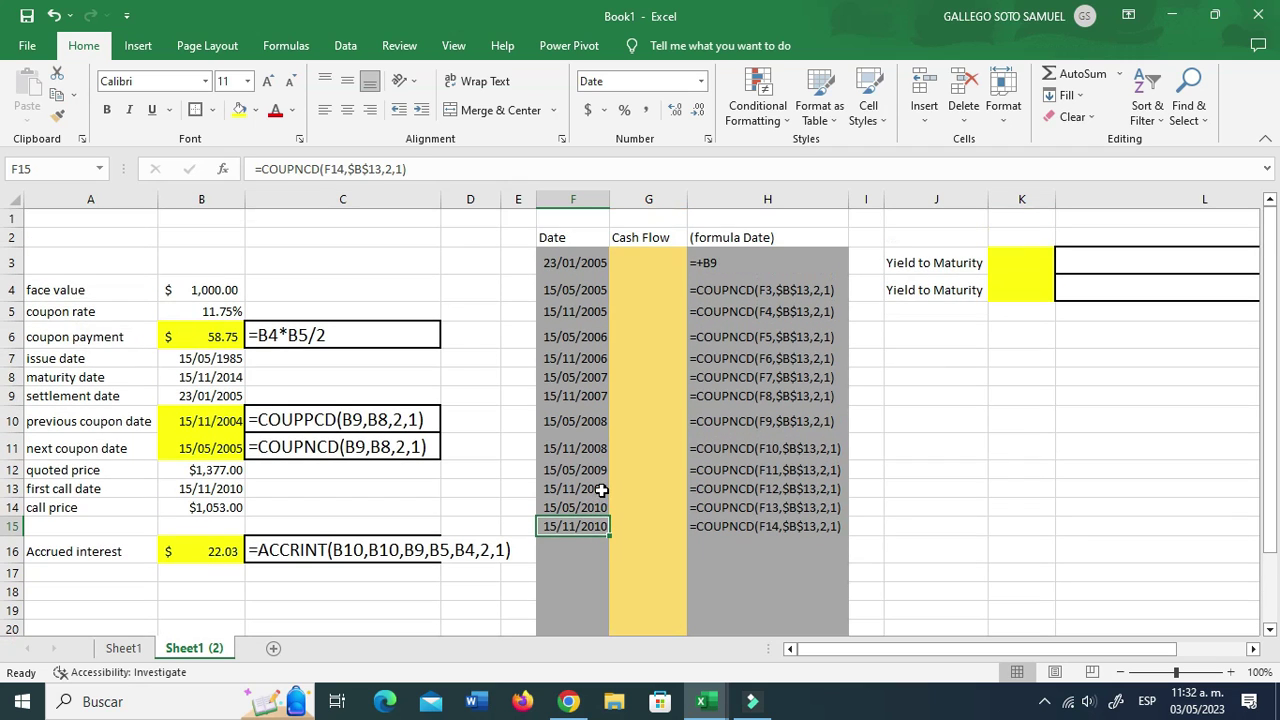
Enter -B14-B16 in G3 as the initial cash flow, combining the call price and the accrued interest.
{"action": "left_click", "coordinate": [658, 264]}
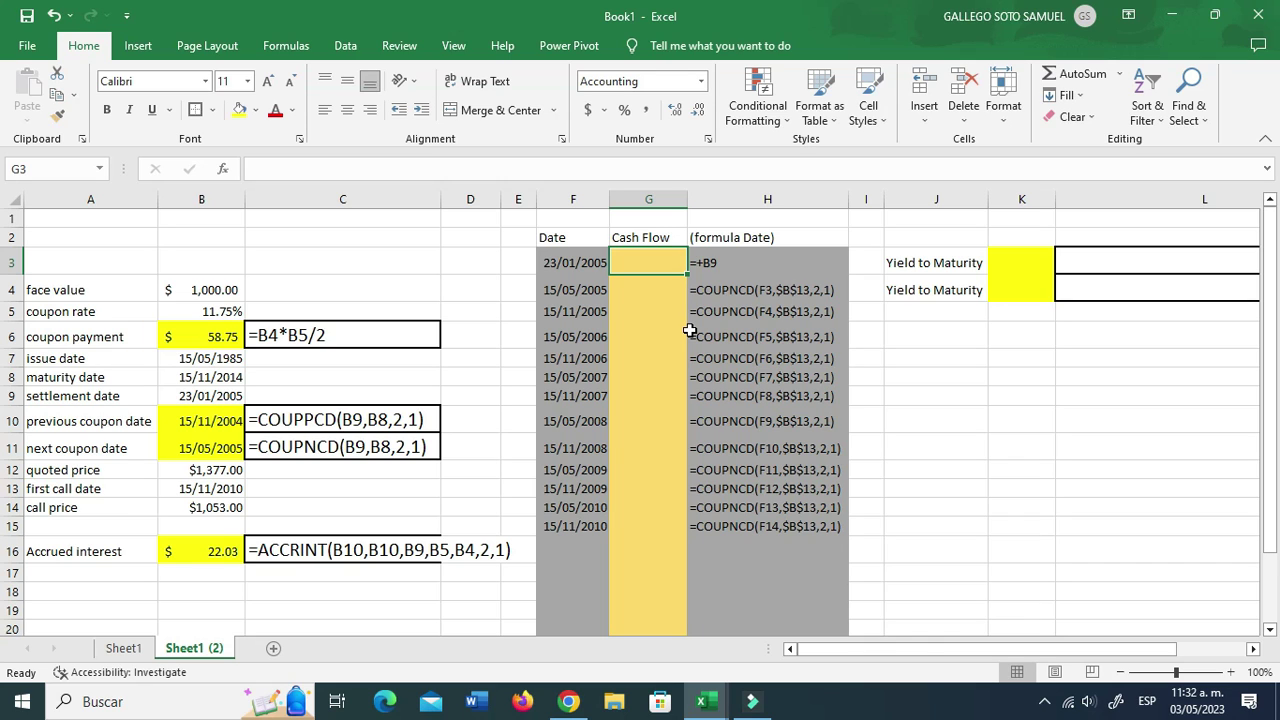
{"action": "type", "text": "-"}
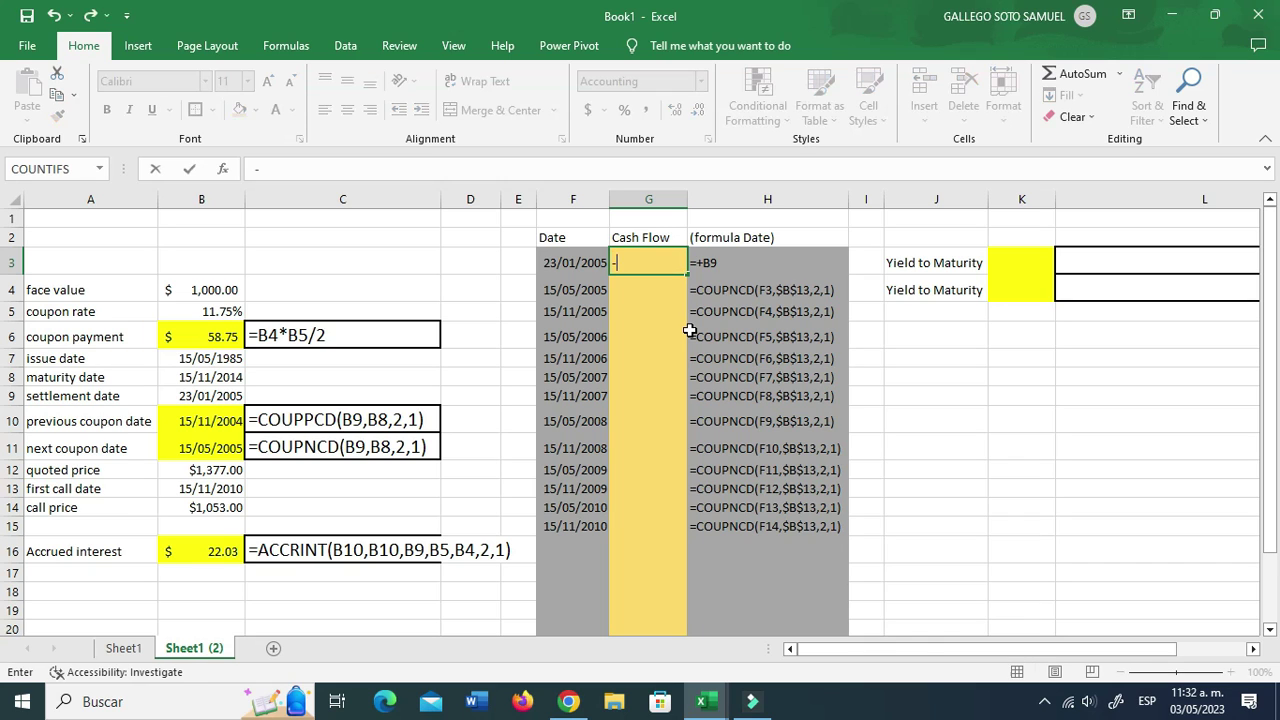
{"action": "left_click", "coordinate": [211, 509]}
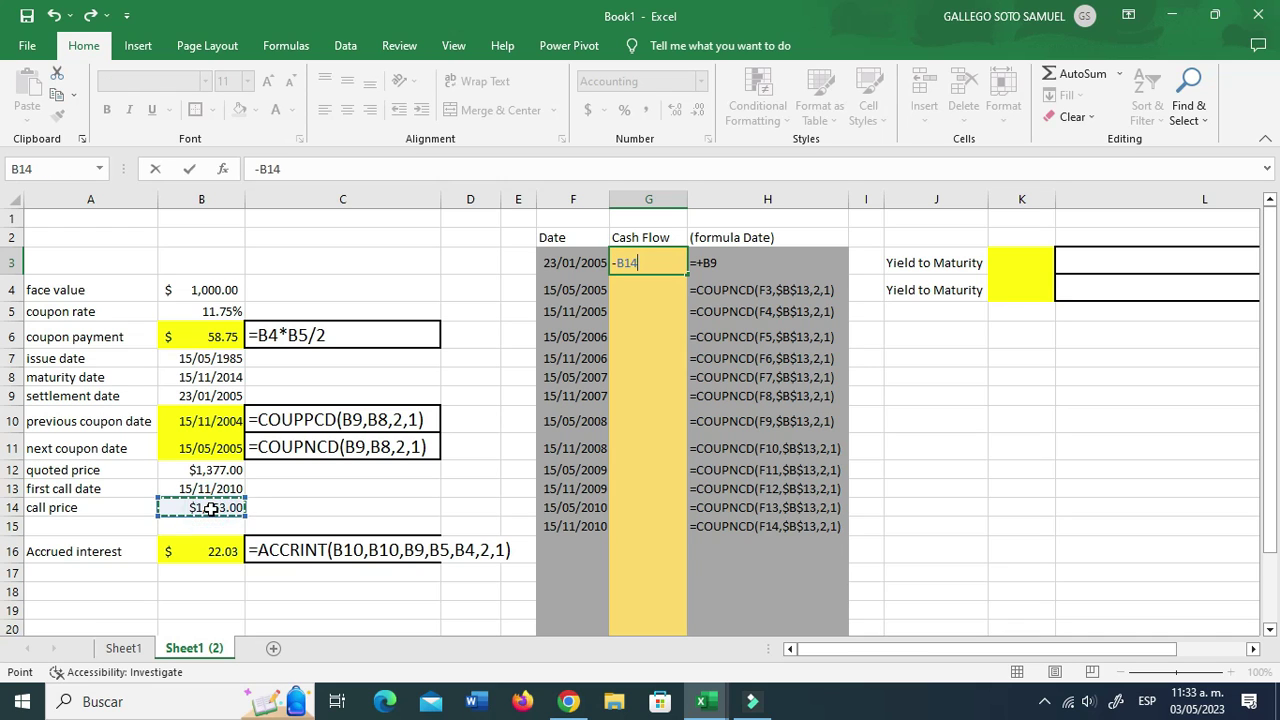
{"action": "type", "text": "-"}
{"action": "left_click", "coordinate": [213, 552]}
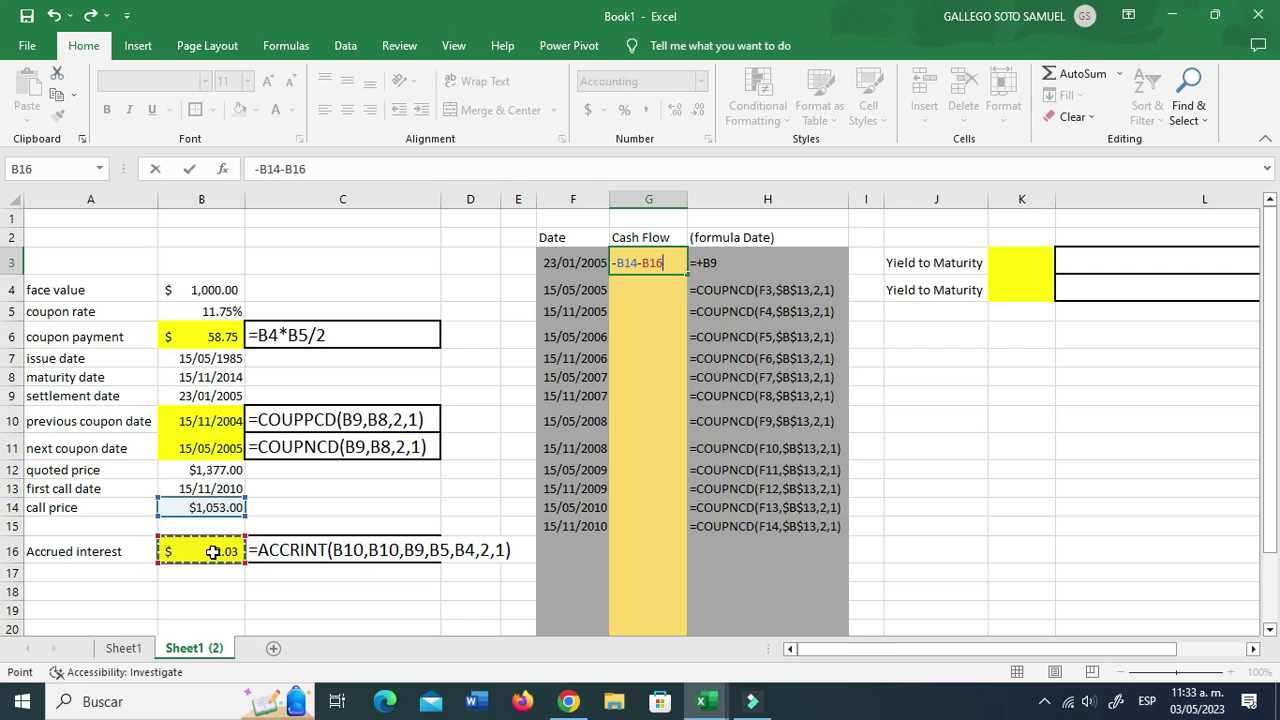
{"action": "key", "text": "Return"}
Enter +B6 in G4 as the first coupon cash flow and +G4 in G5 to repeat the payment.
{"action": "type", "text": "+"}
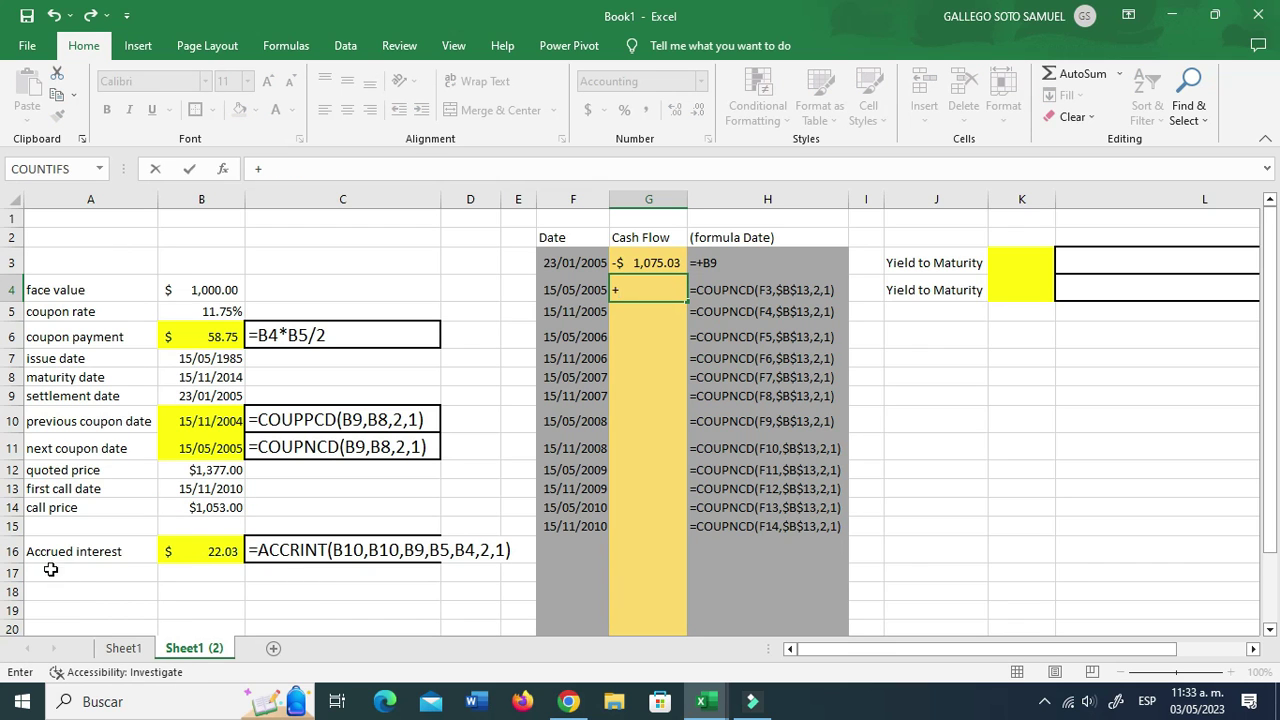
{"action": "left_click", "coordinate": [183, 337]}
{"action": "key", "text": "Return"}
{"action": "type", "text": "+"}
{"action": "key", "text": "Up"}
{"action": "key", "text": "Return"}
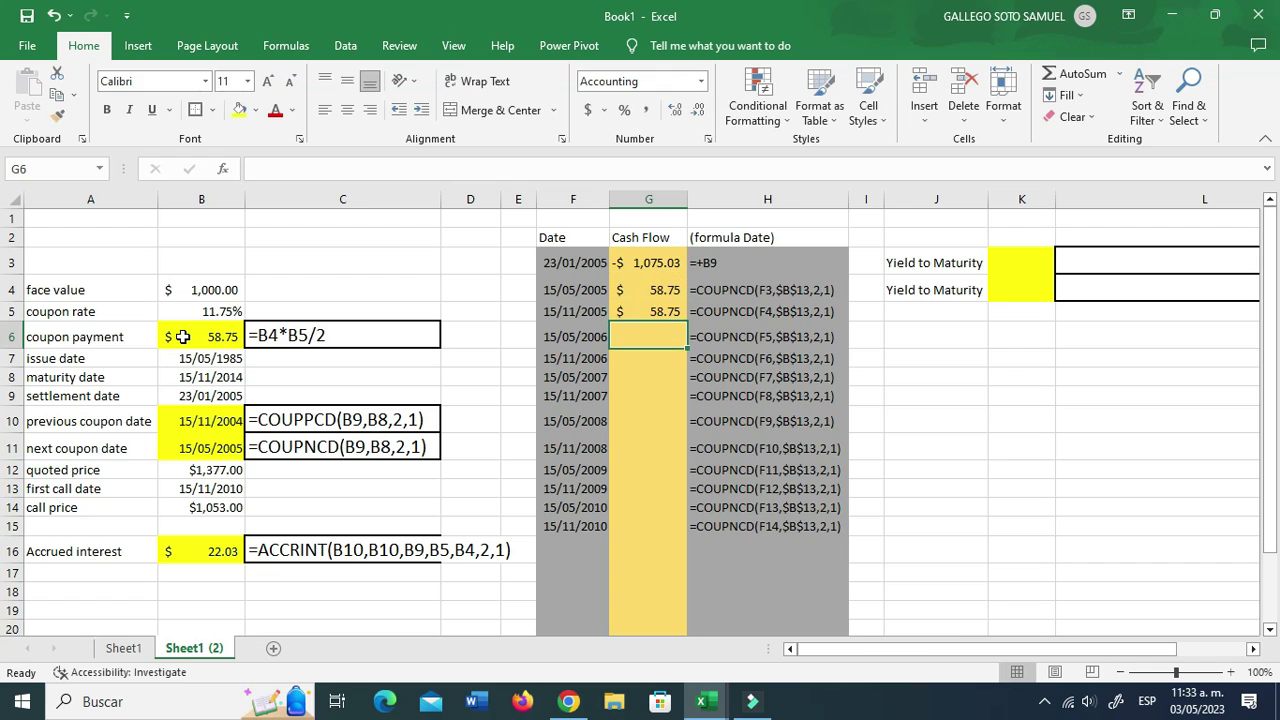
Fill the coupon formula from G5 down to G15 and add the face value in G15, making it =+G14+B4.
{"action": "left_click", "coordinate": [660, 313]}
{"action": "left_click_drag", "start_coordinate": [686, 318], "coordinate": [671, 526]}
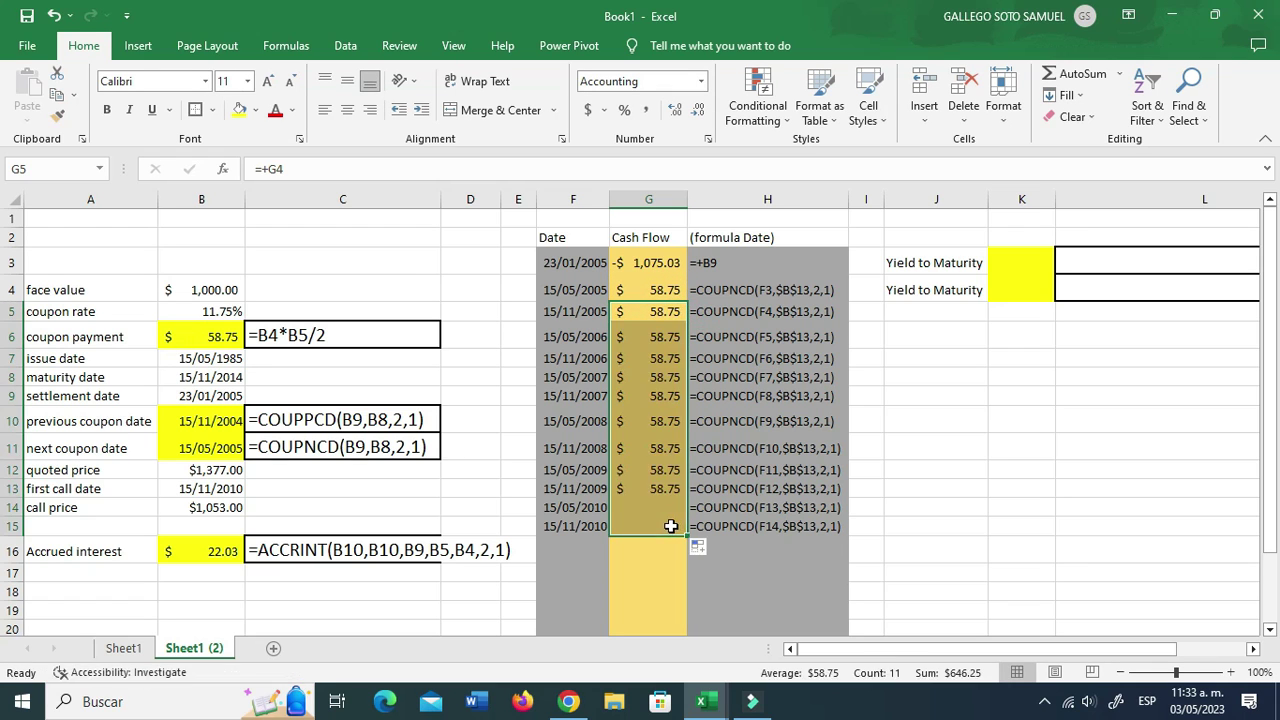
{"action": "left_click", "coordinate": [671, 526]}
{"action": "left_click", "coordinate": [344, 168]}
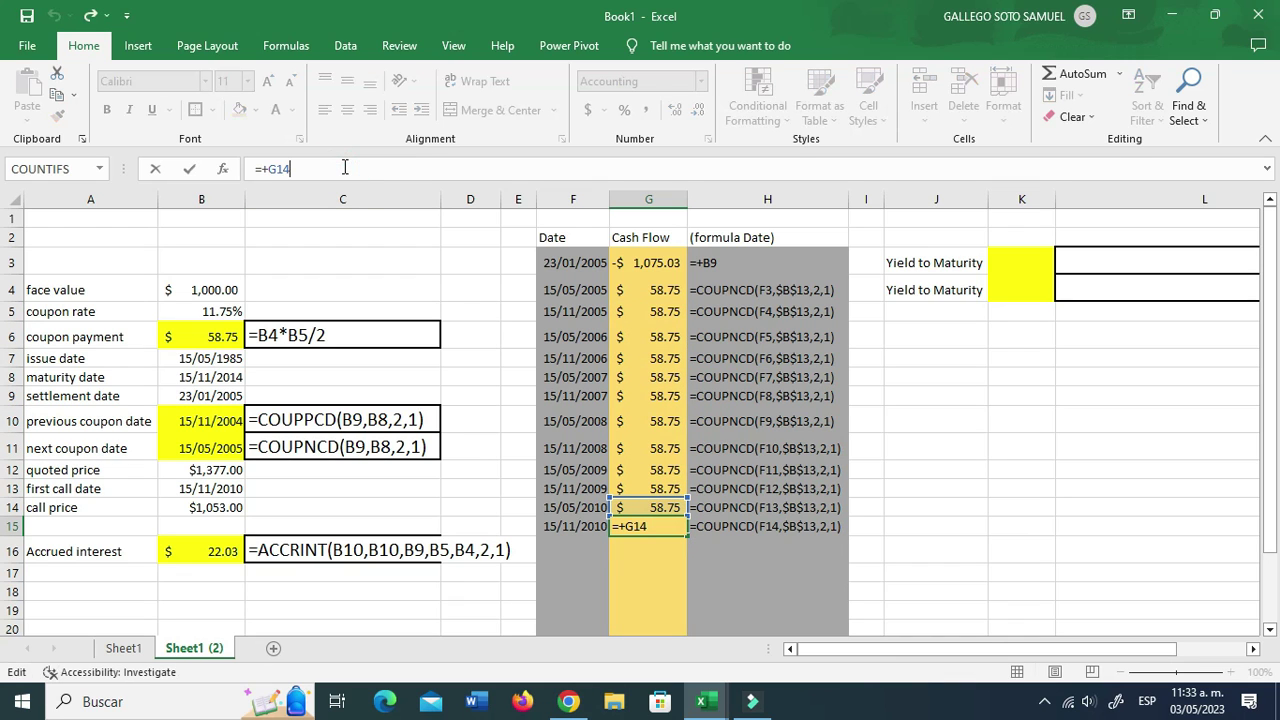
{"action": "type", "text": "+"}
{"action": "left_click", "coordinate": [192, 287]}
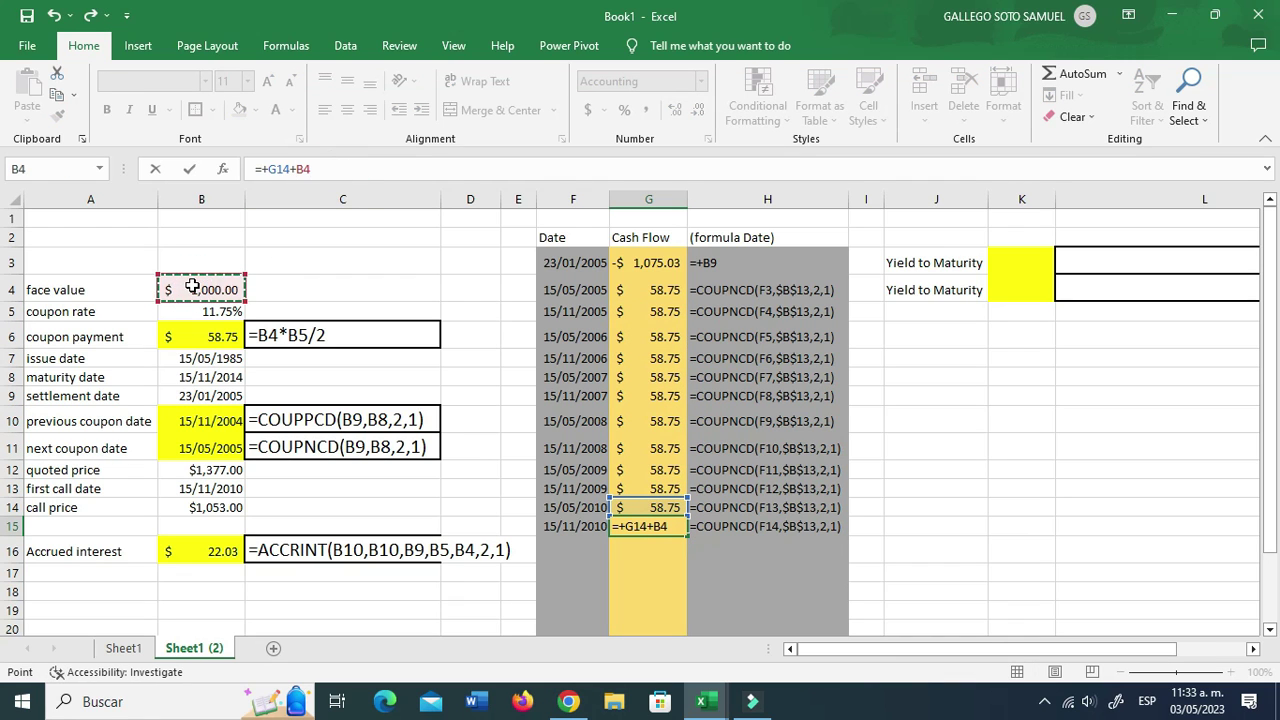
{"action": "key", "text": "Return"}
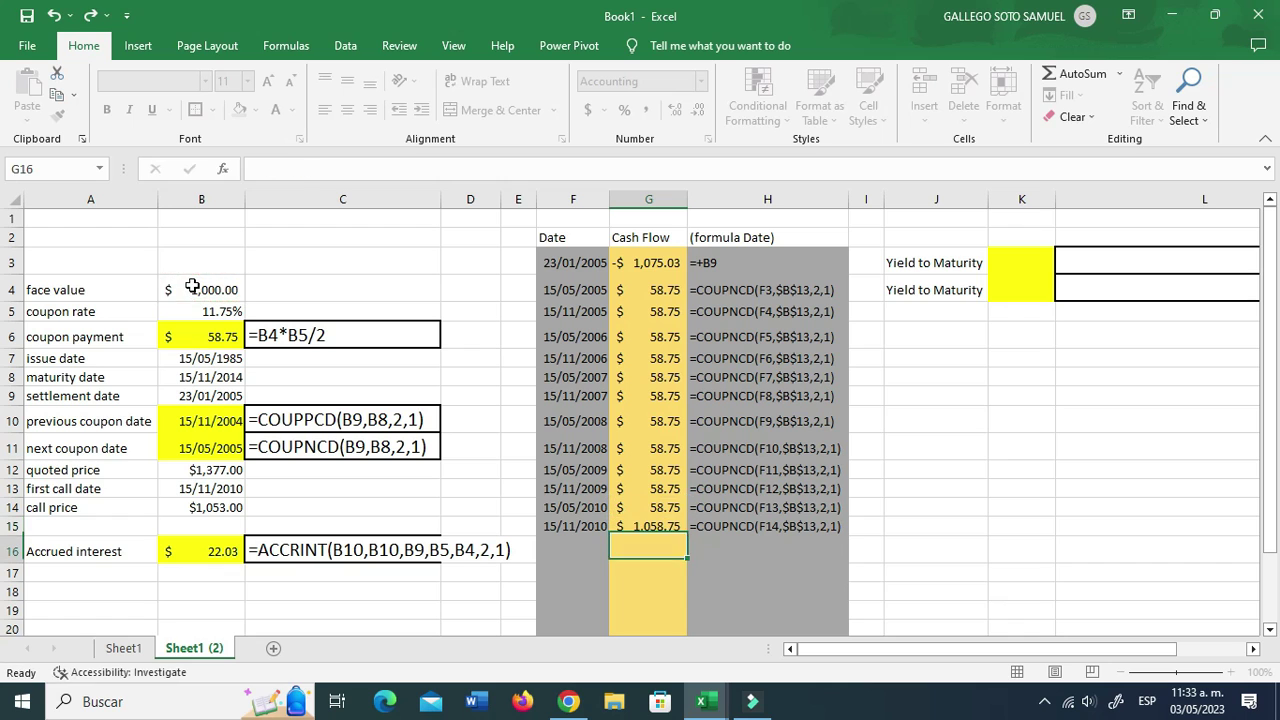
Enter =XIRR(G3:G15,F3:F15) in K3 to calculate the yield up to the first call date.
{"action": "left_click", "coordinate": [955, 376]}
{"action": "left_click", "coordinate": [1017, 262]}
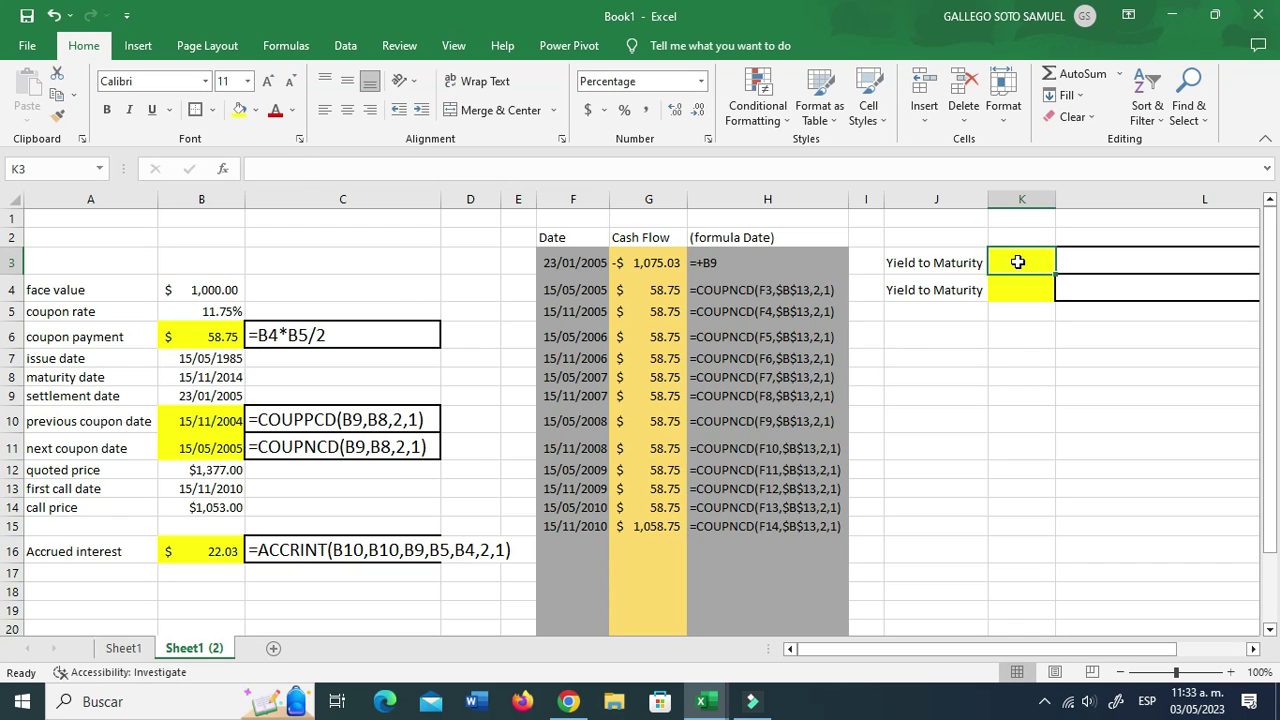
{"action": "type", "text": "="}
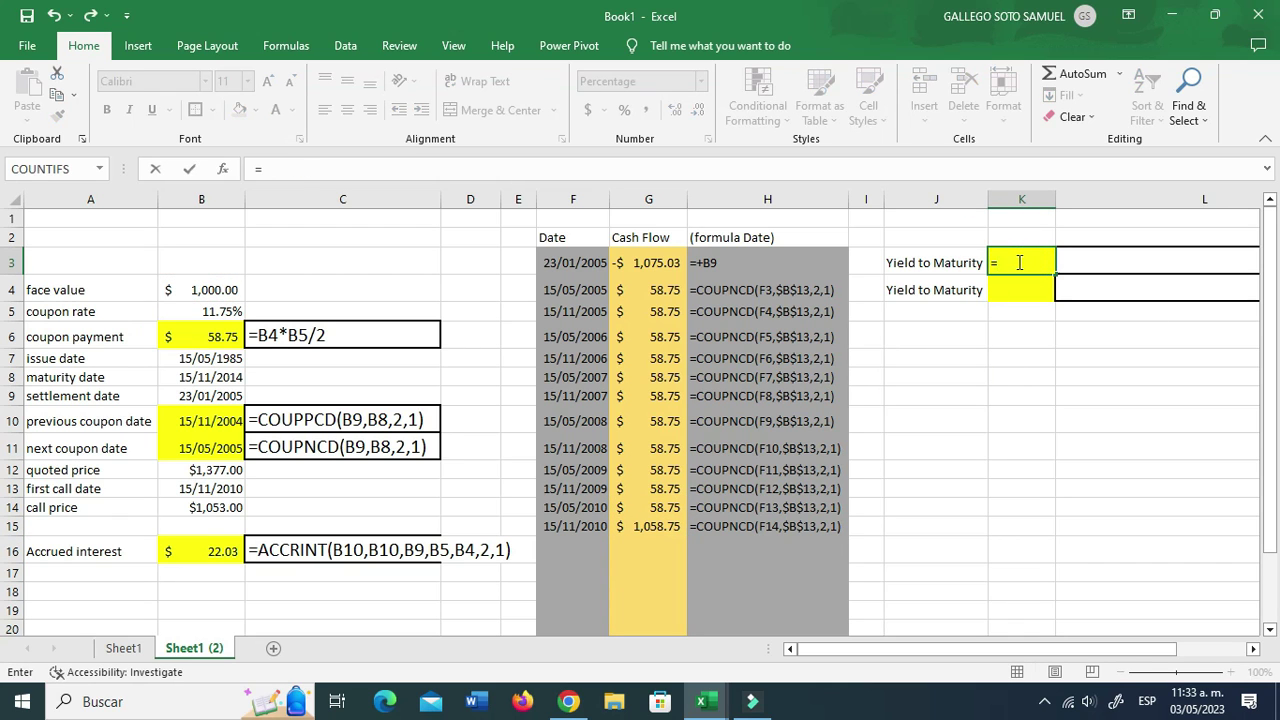
{"action": "type", "text": "xirr("}
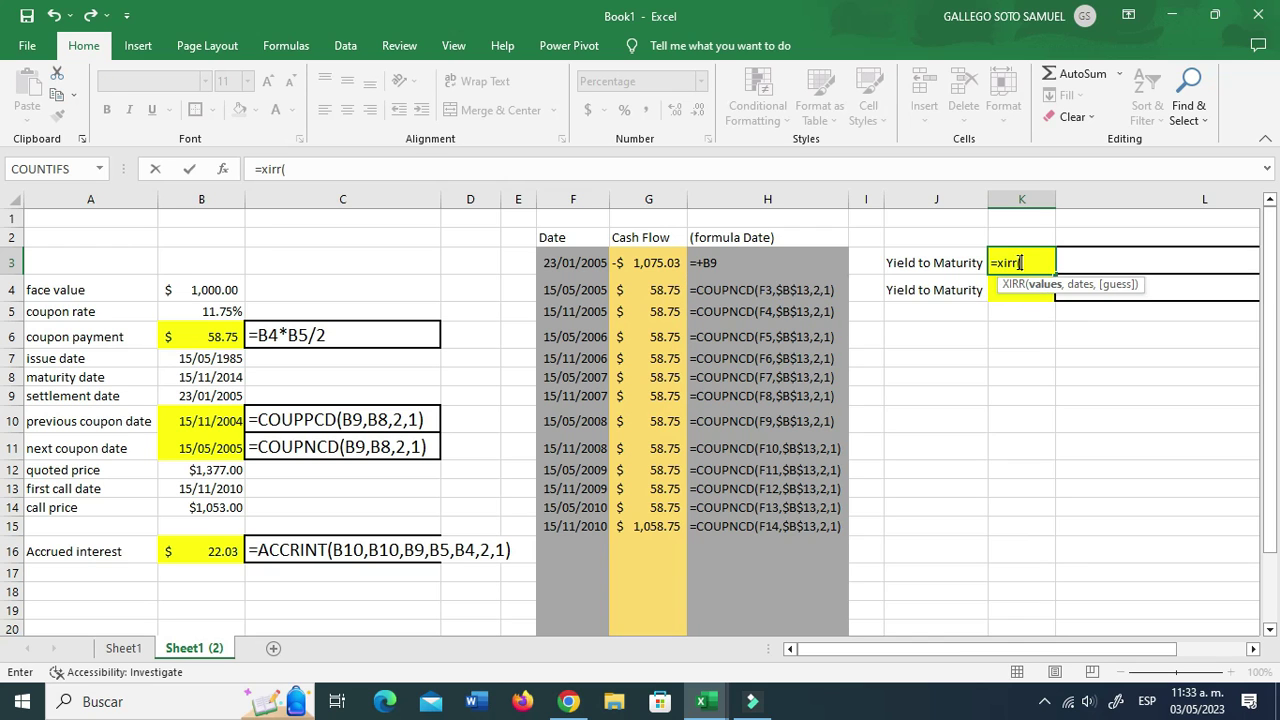
{"action": "left_click_drag", "start_coordinate": [637, 263], "coordinate": [641, 527]}
{"action": "type", "text": ","}
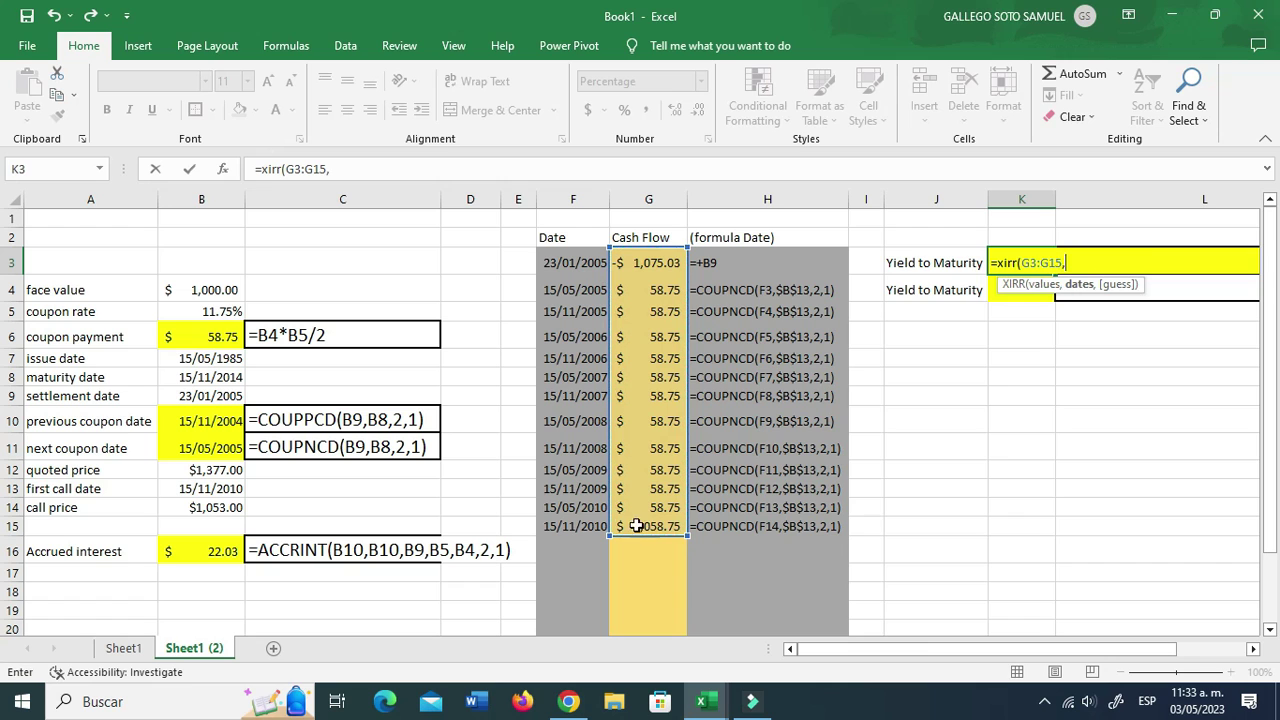
{"action": "left_click_drag", "start_coordinate": [578, 264], "coordinate": [579, 527]}
{"action": "key", "text": "Return"}
{"action": "key", "text": "Up"}
{"action": "key", "text": "Down"}
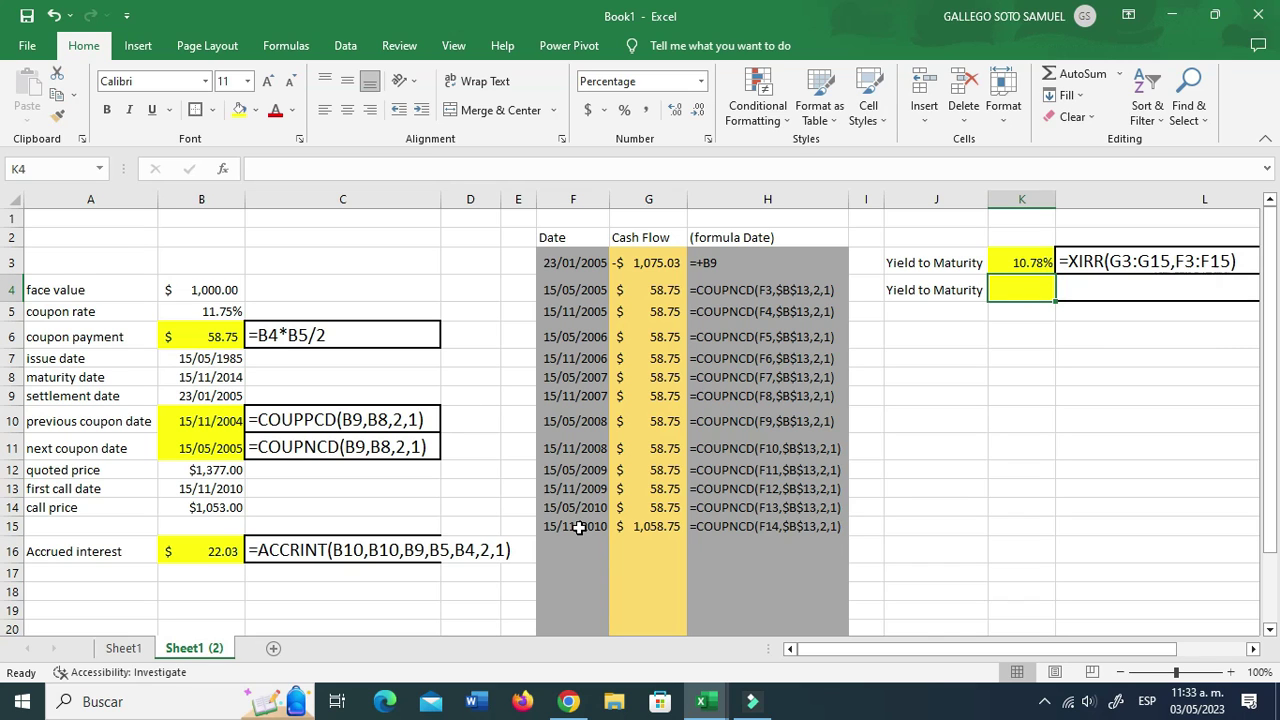
Start a YIELD formula in K4 with settlement date B9, first call date B13 as maturity and coupon rate B5.
{"action": "type", "text": "="}
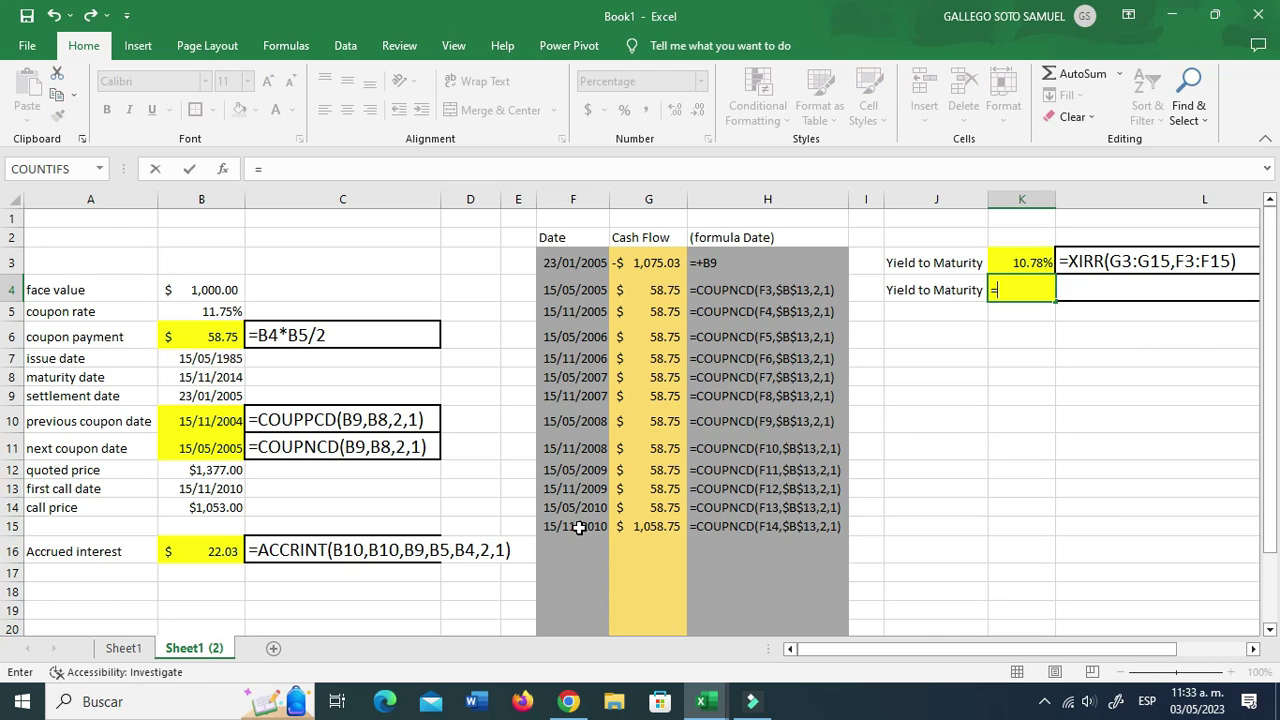
{"action": "type", "text": "yield("}
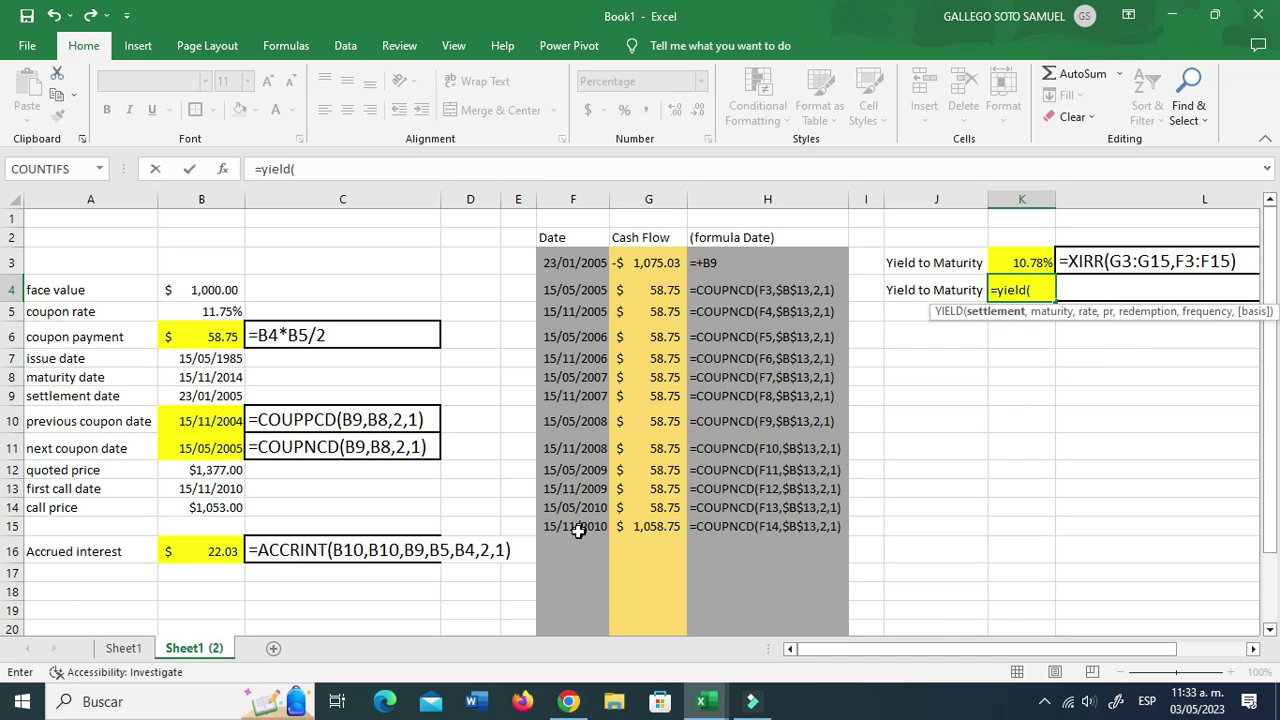
{"action": "left_click", "coordinate": [202, 397]}
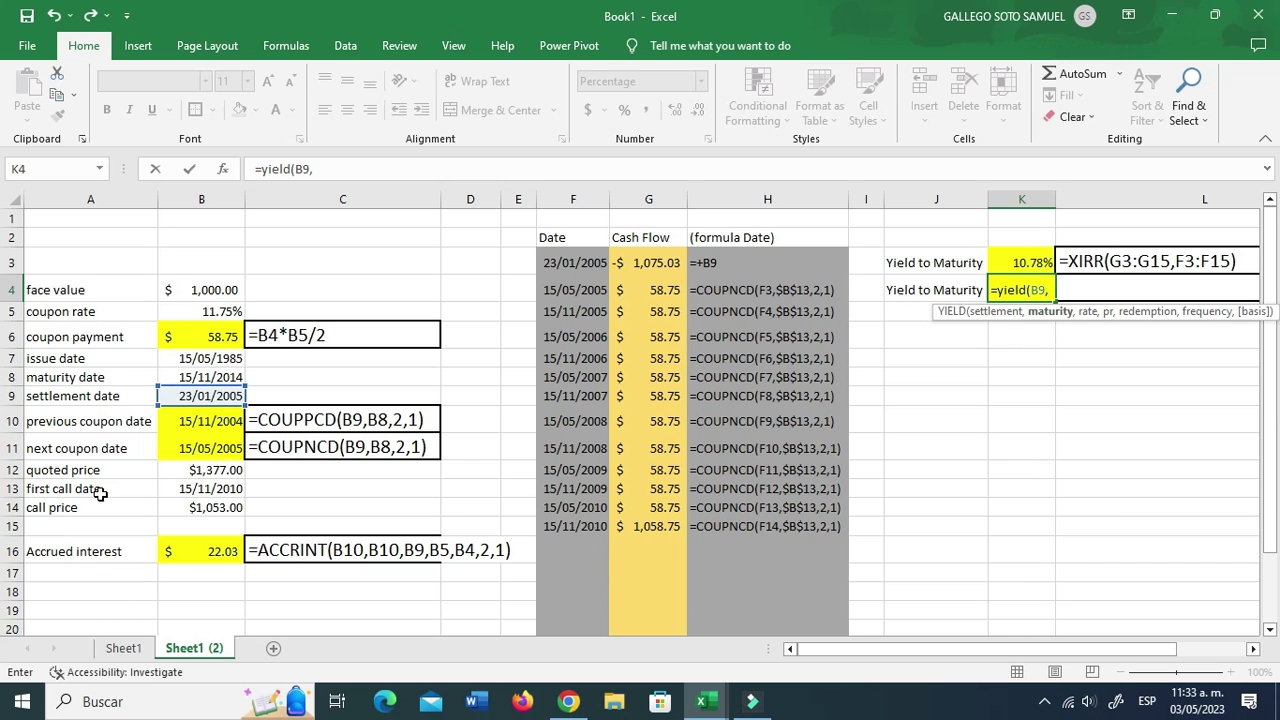
{"action": "left_click", "coordinate": [213, 491]}
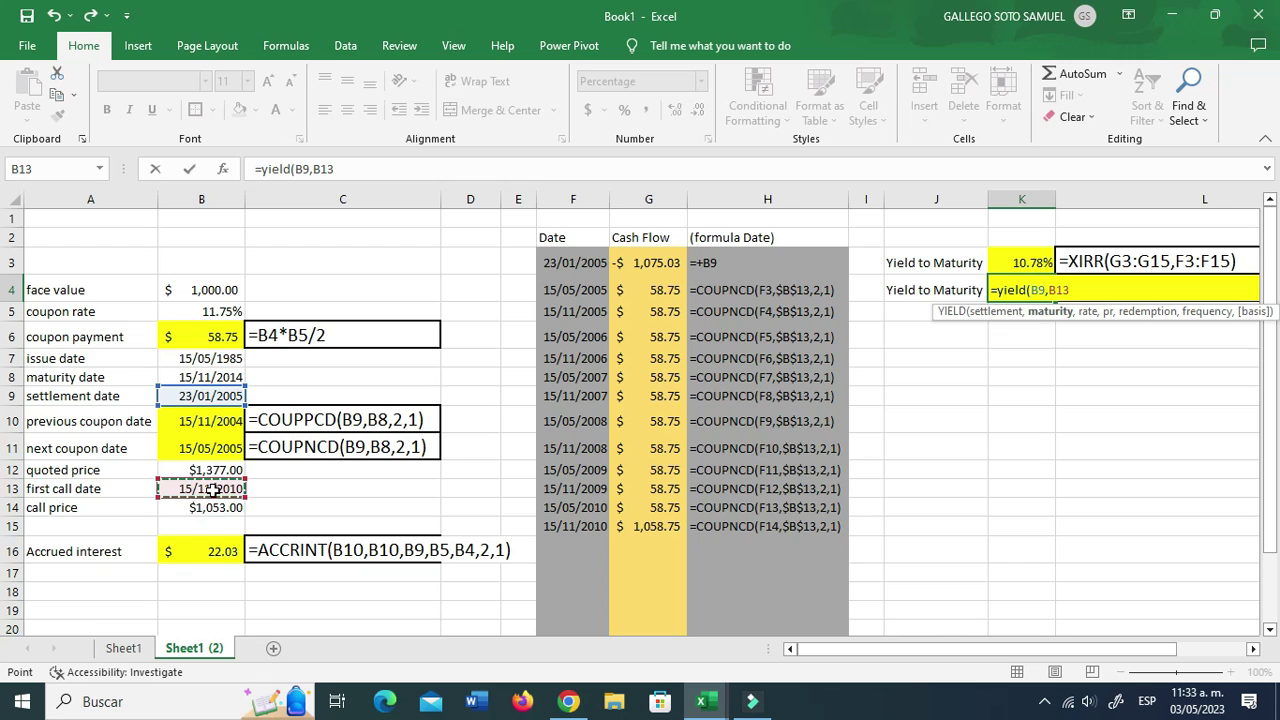
{"action": "type", "text": ","}
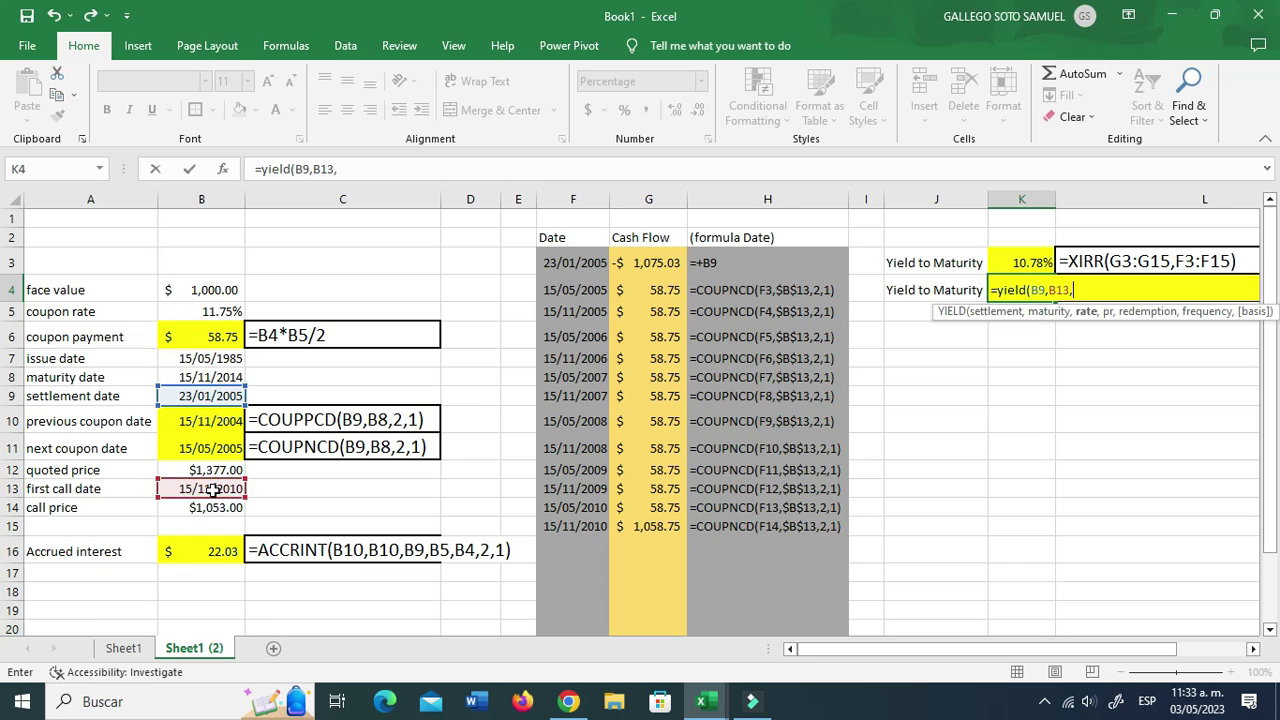
{"action": "left_click", "coordinate": [180, 314]}
{"action": "type", "text": ","}
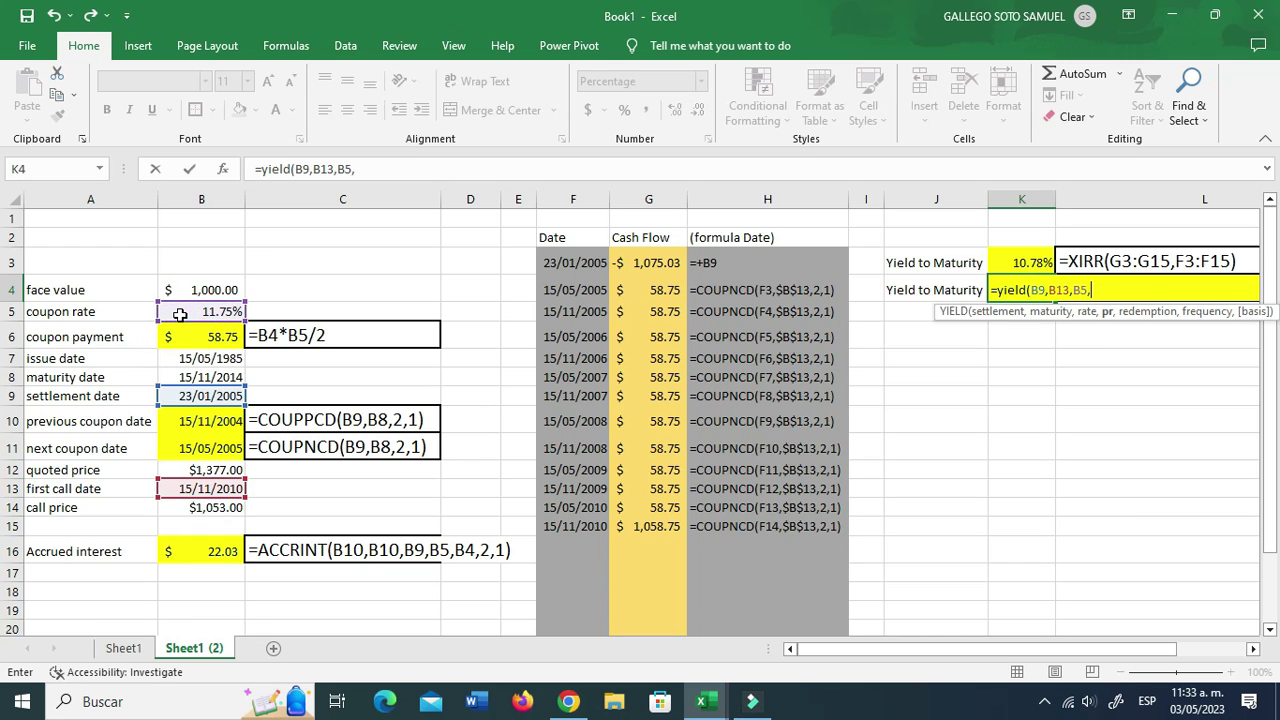
Complete the K4 YIELD formula with price B14/10, redemption B4/10, frequency 2 and basis 1.
{"action": "left_click", "coordinate": [222, 507]}
{"action": "type", "text": "/"}
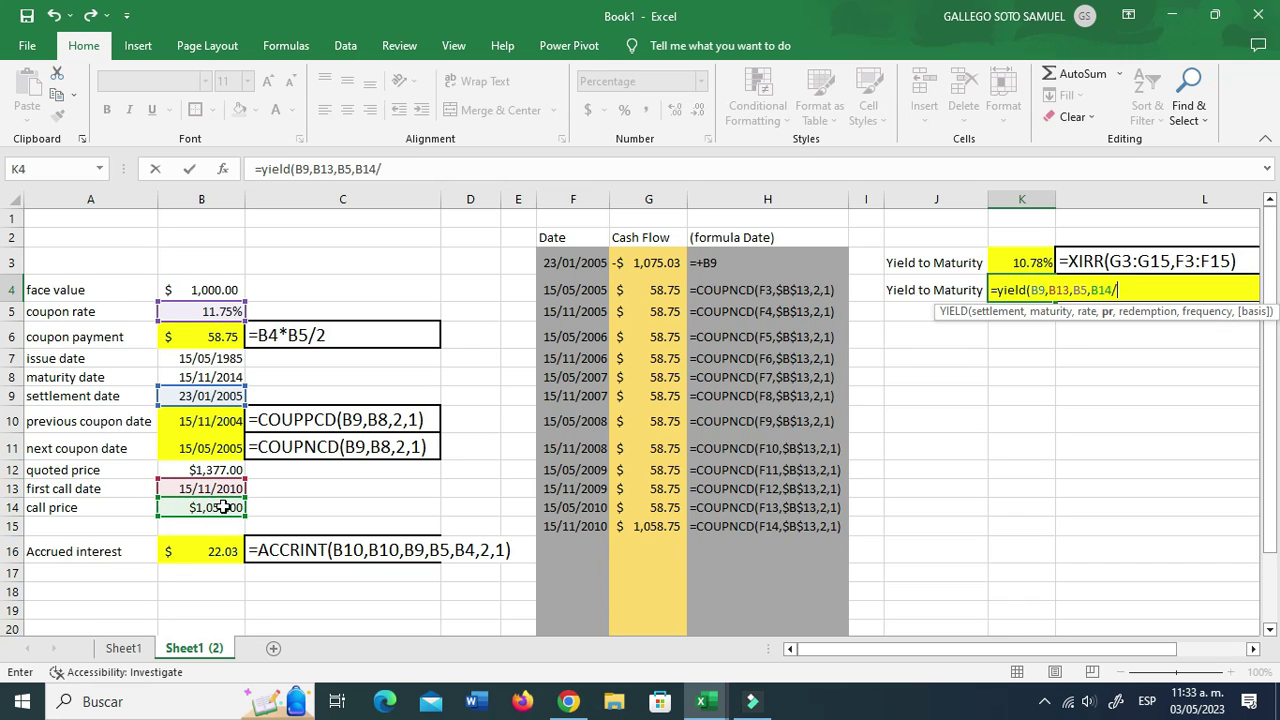
{"action": "type", "text": "10,"}
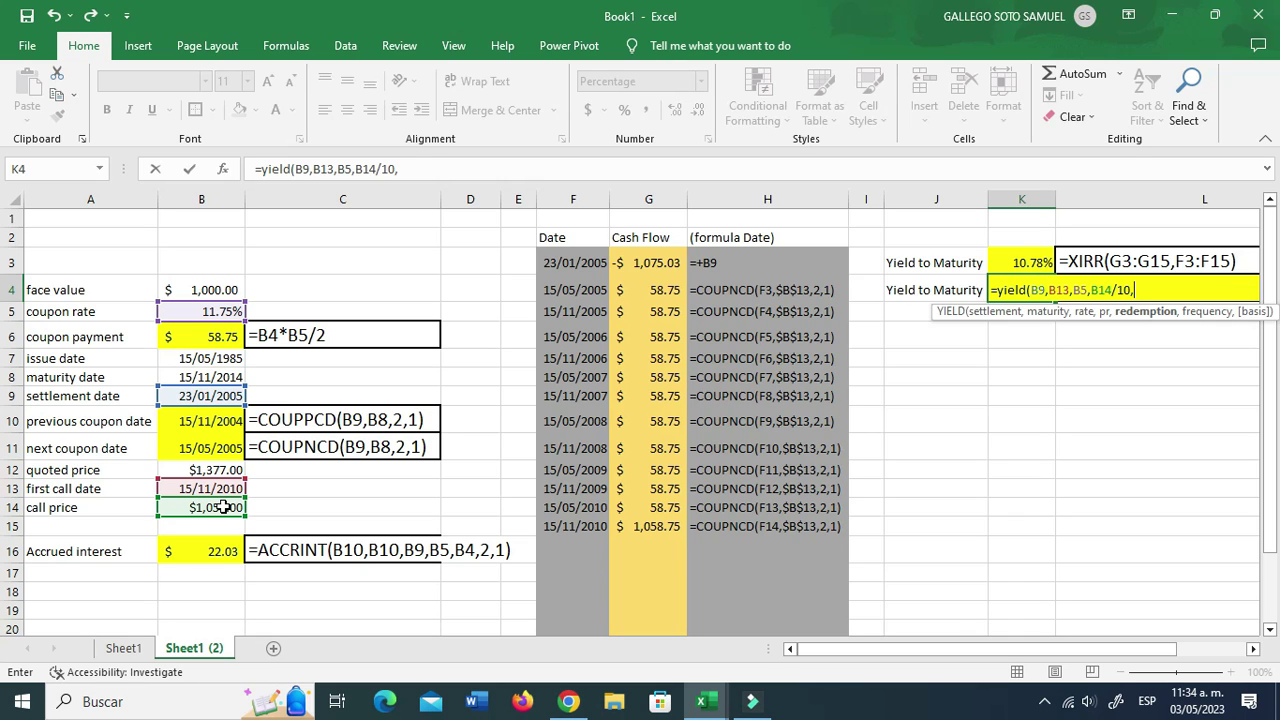
{"action": "left_click", "coordinate": [230, 289]}
{"action": "type", "text": "/"}
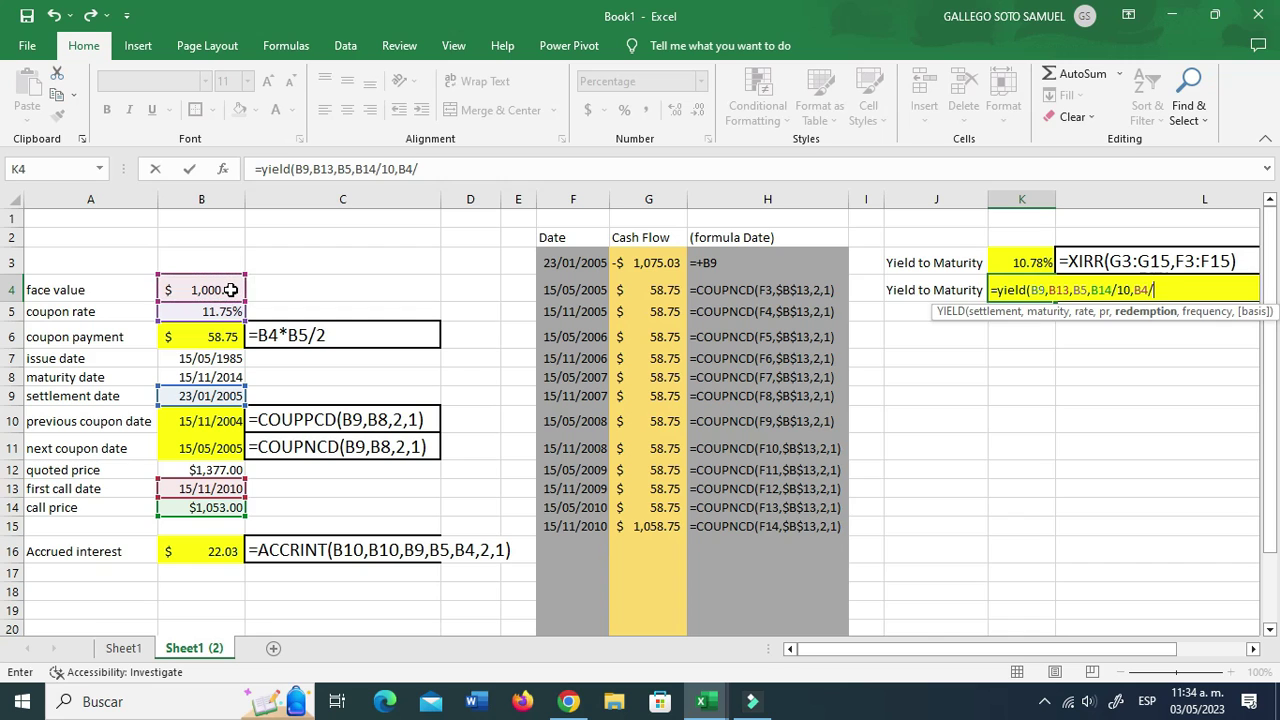
{"action": "type", "text": "10,"}
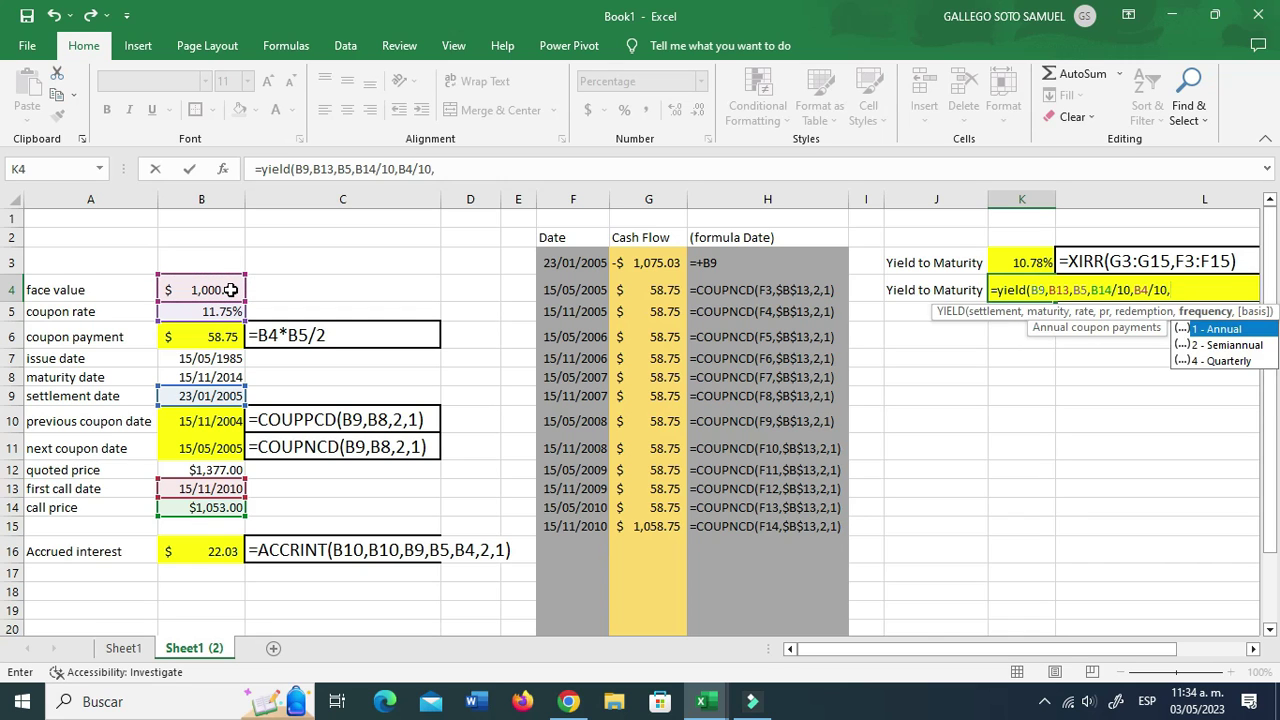
{"action": "type", "text": "2,0)"}
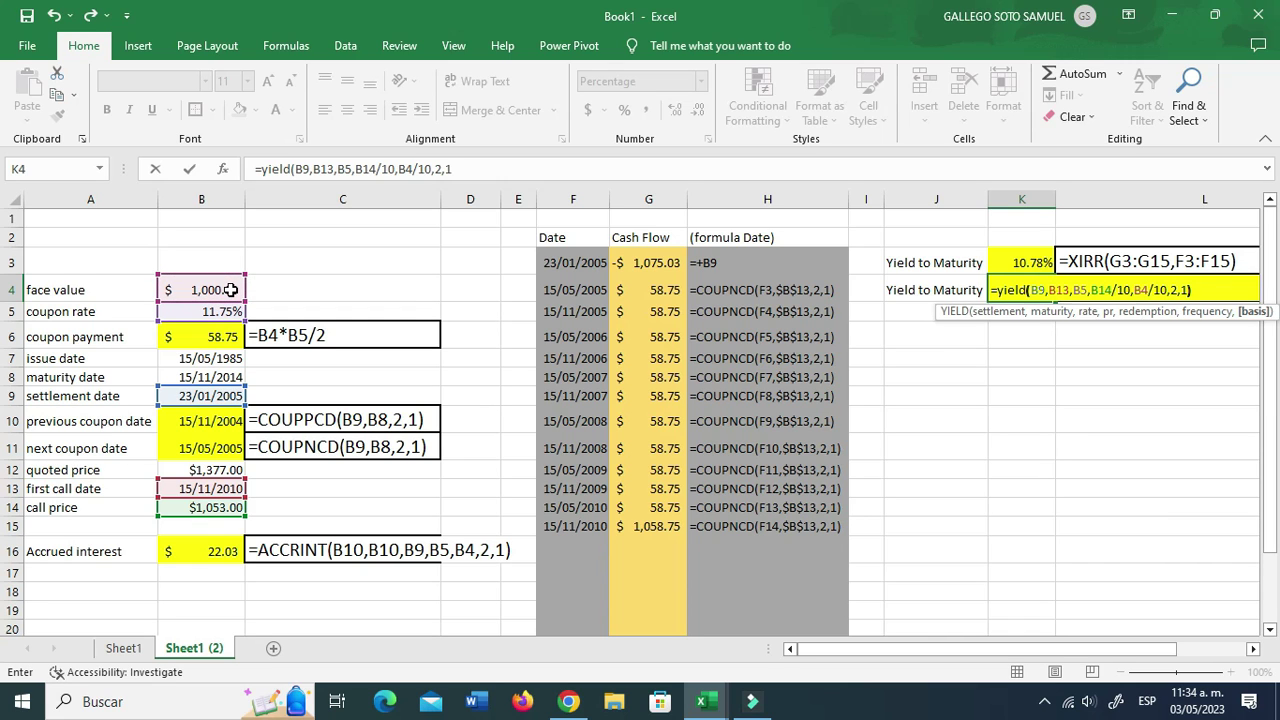
{"action": "key", "text": "Return"}
{"action": "key", "text": "Up"}
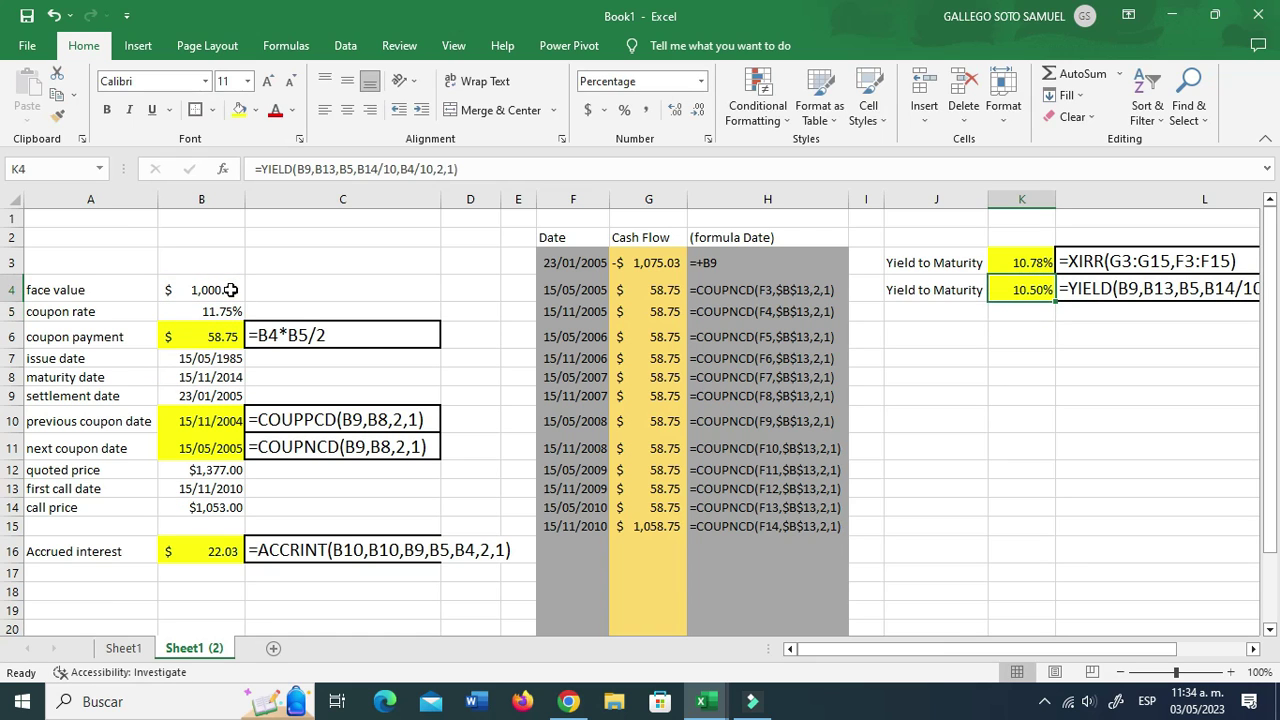
{"action": "left_click", "coordinate": [926, 355]}
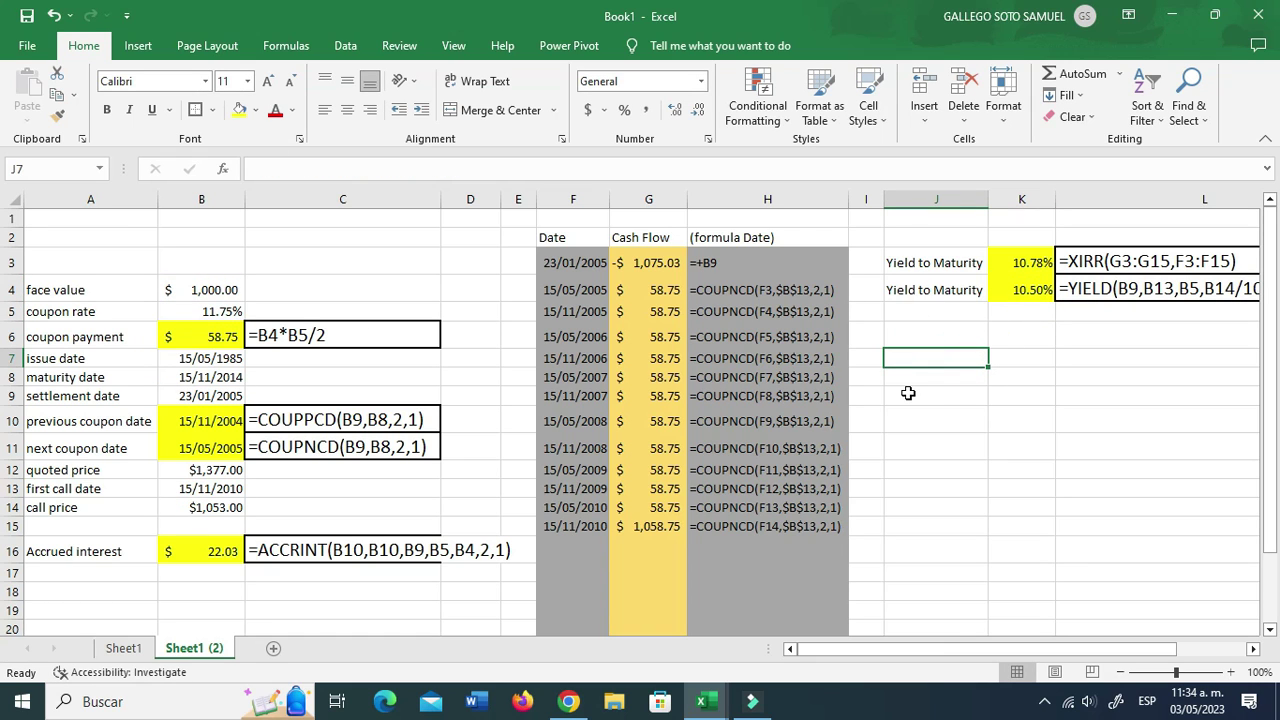
Switch to Sheet1 and examine the two yield-to-maturity results in K3 and K4 for comparison.
{"action": "left_click", "coordinate": [128, 648]}
{"action": "left_click", "coordinate": [1037, 265]}
{"action": "left_click", "coordinate": [1028, 288]}
{"action": "left_click", "coordinate": [1027, 314]}
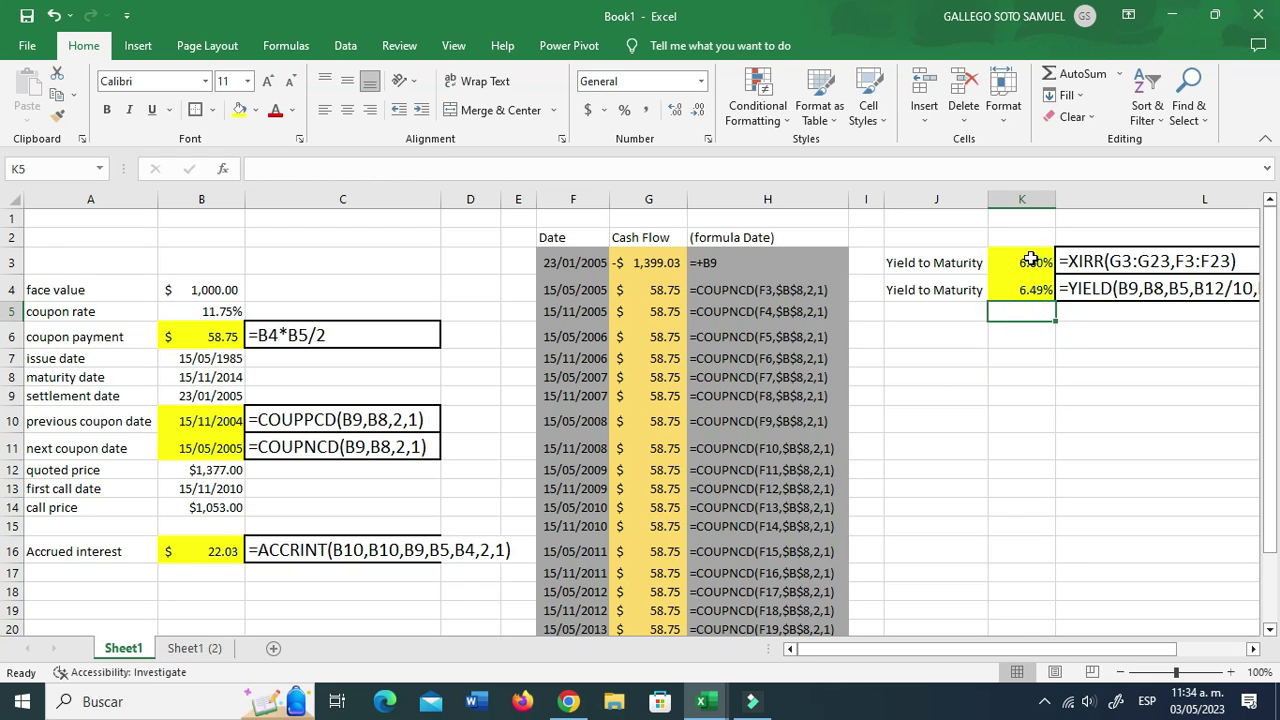
{"action": "left_click", "coordinate": [1030, 259]}
{"action": "left_click", "coordinate": [936, 265]}
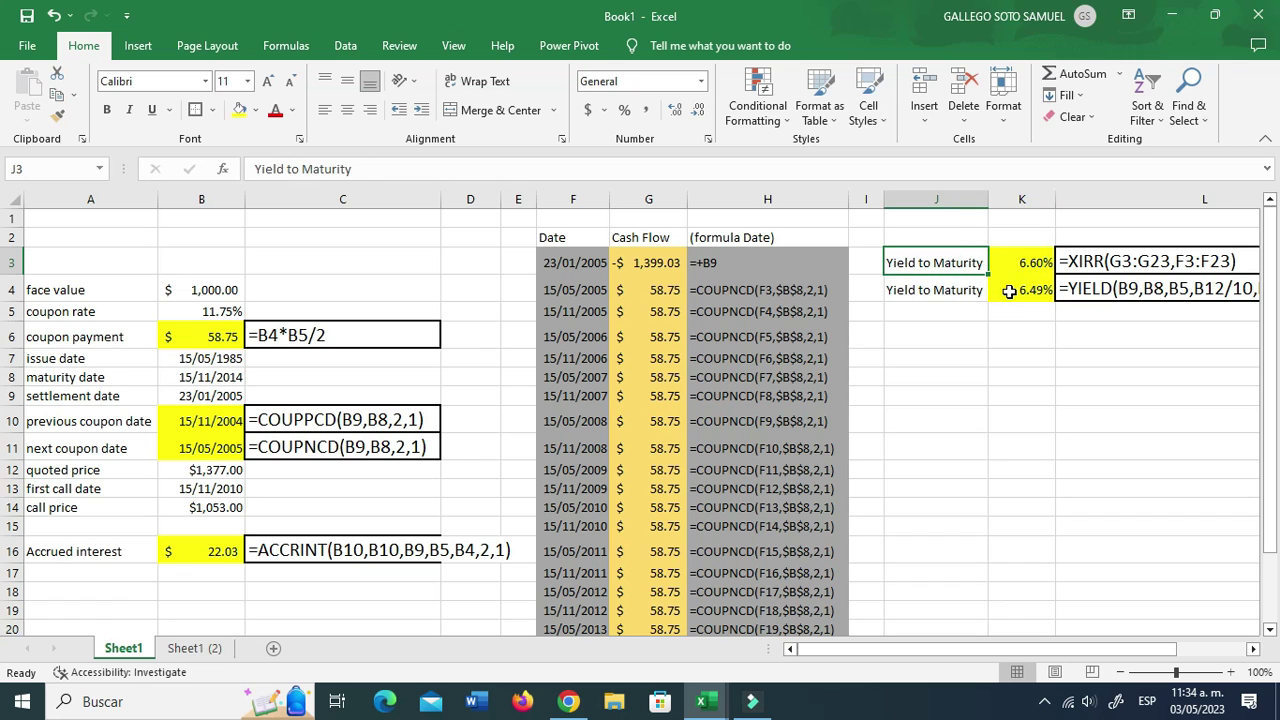
{"action": "left_click", "coordinate": [1010, 292]}
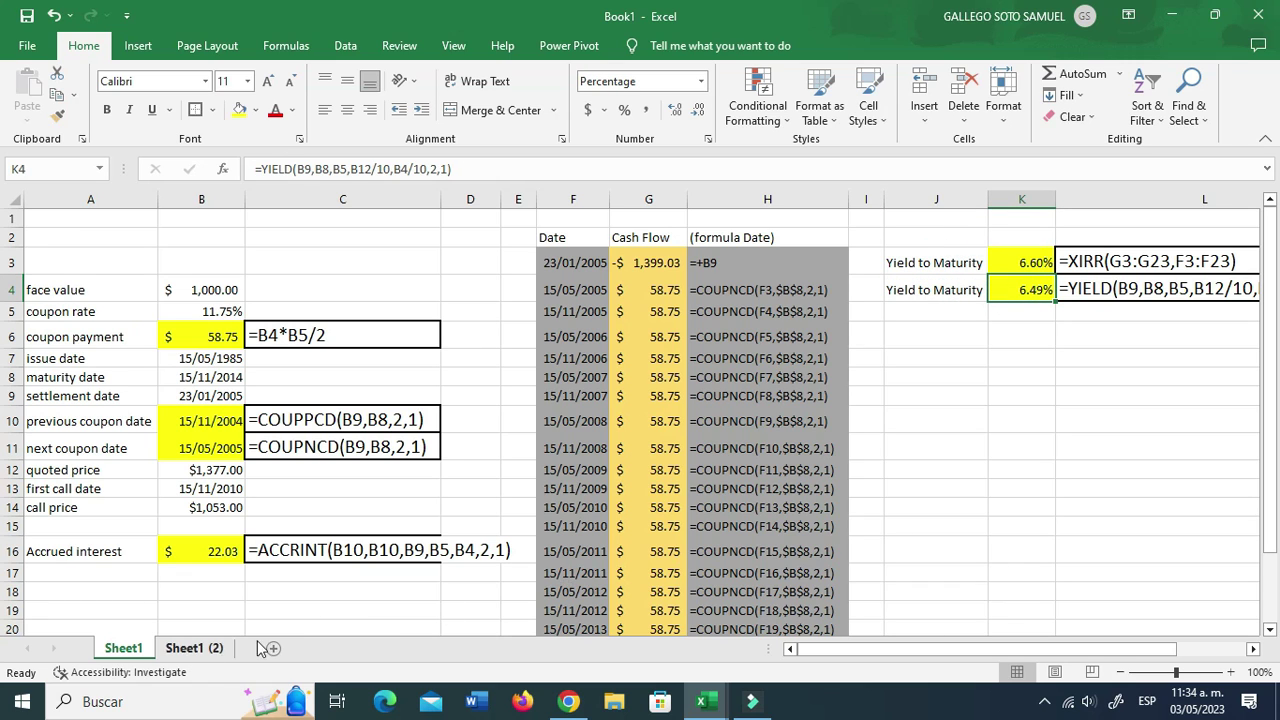
Check the settlement and issue dates on Sheet1 and review the XIRR and YIELD formulas behind the yields.
{"action": "left_click", "coordinate": [1039, 441]}
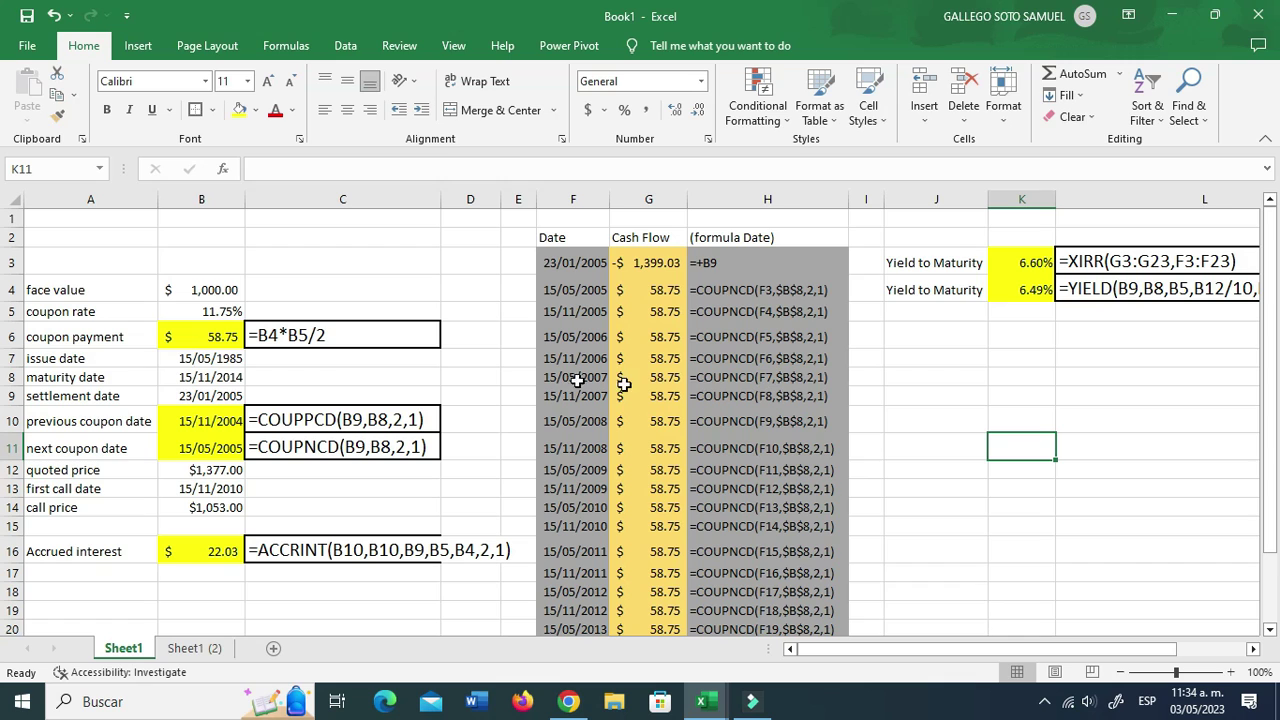
{"action": "left_click", "coordinate": [191, 400]}
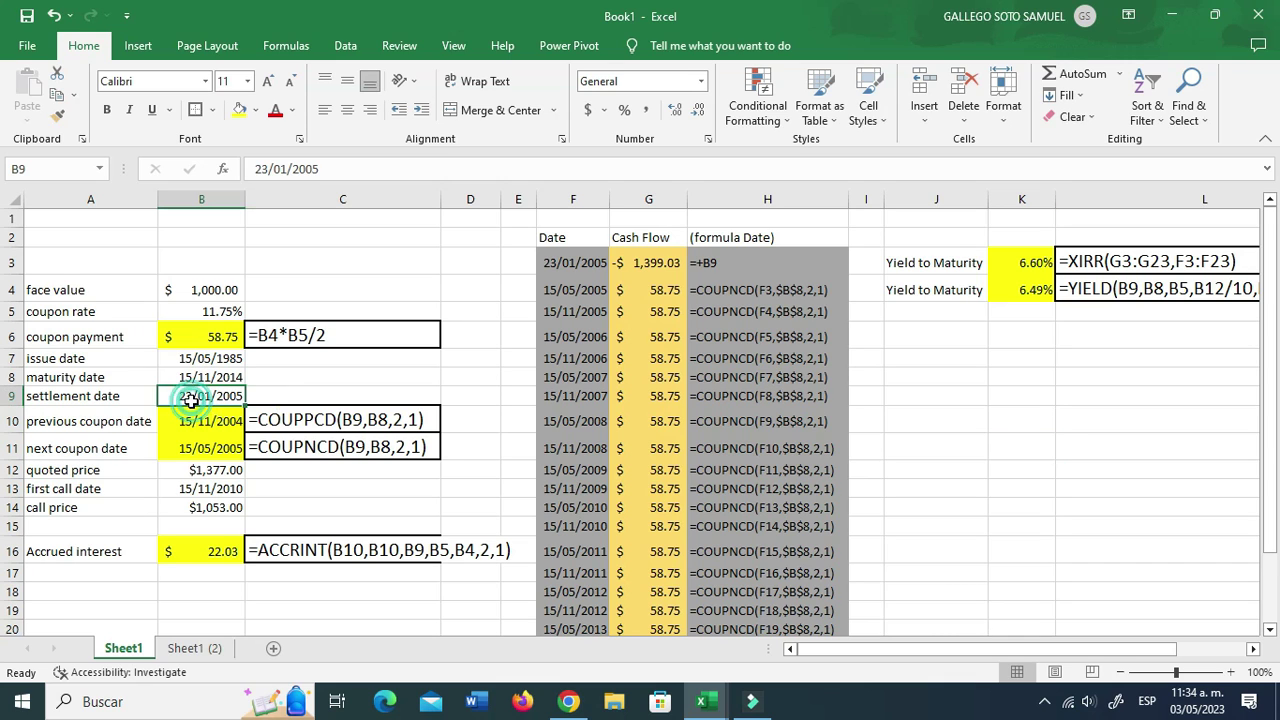
{"action": "left_click", "coordinate": [185, 358]}
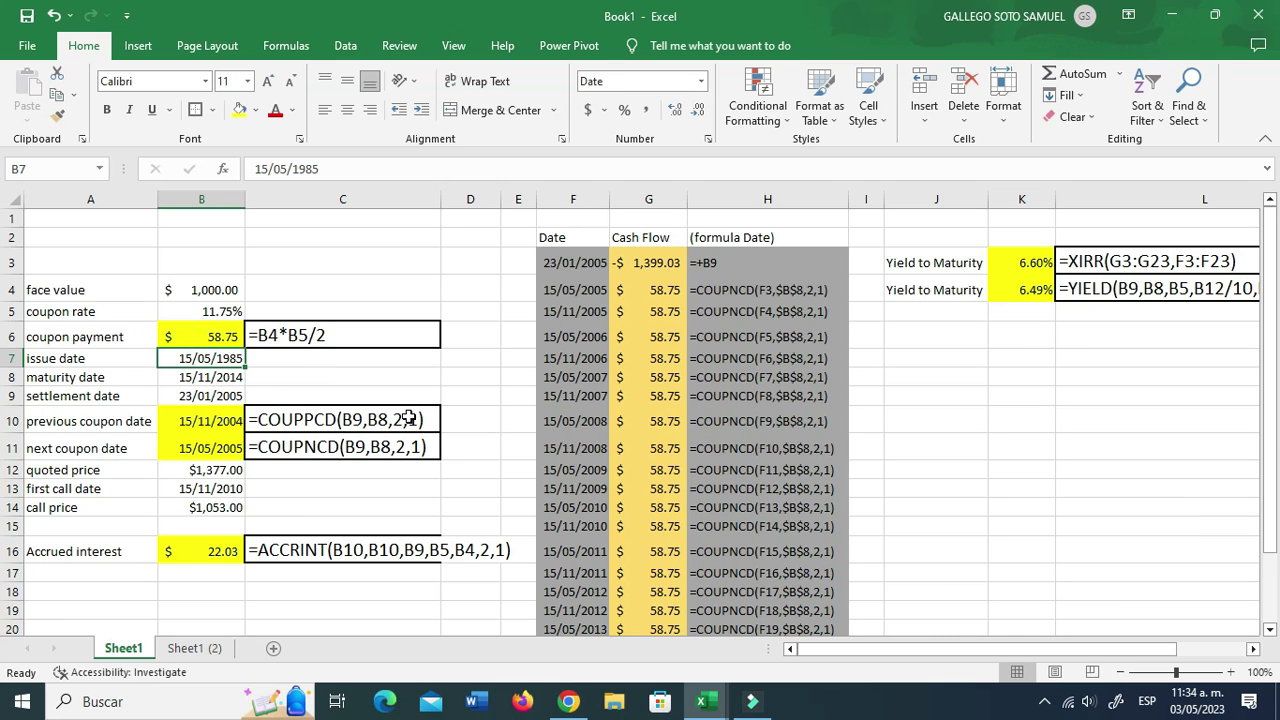
{"action": "left_click", "coordinate": [1038, 262]}
{"action": "left_click", "coordinate": [1035, 294]}
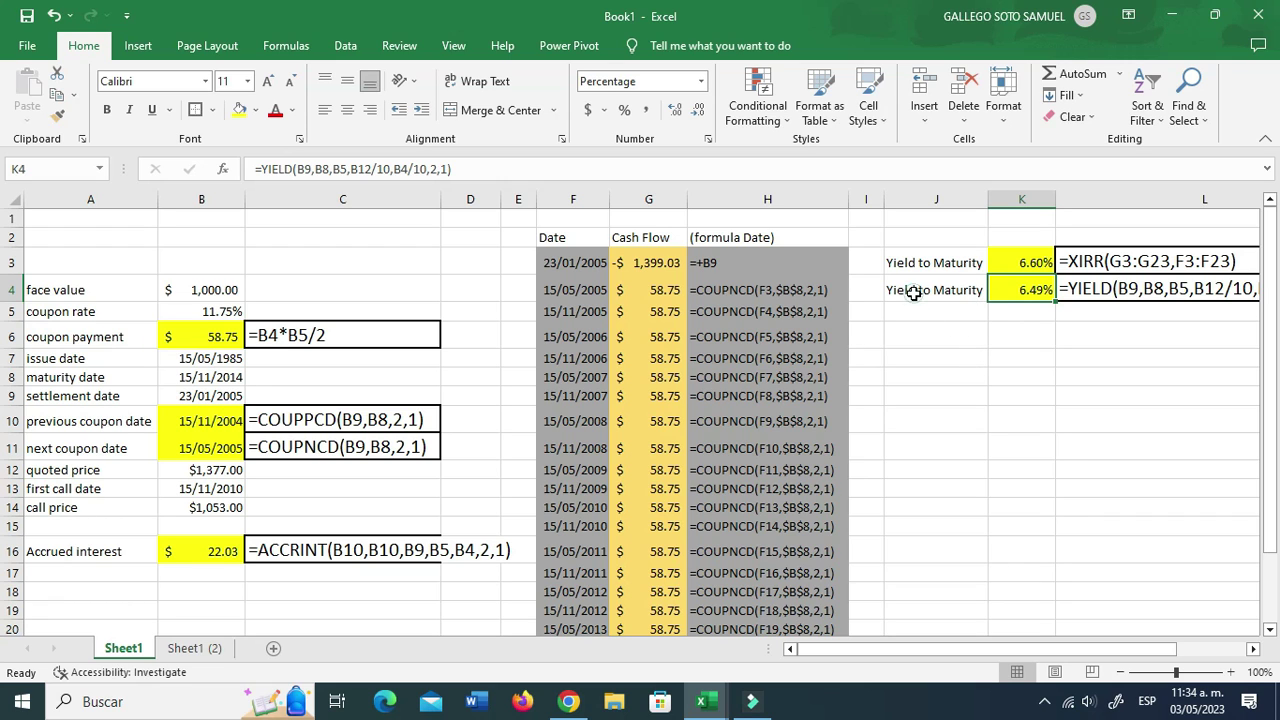
{"action": "left_click", "coordinate": [913, 292]}
{"action": "left_click", "coordinate": [1025, 295]}
{"action": "left_click", "coordinate": [1030, 262]}
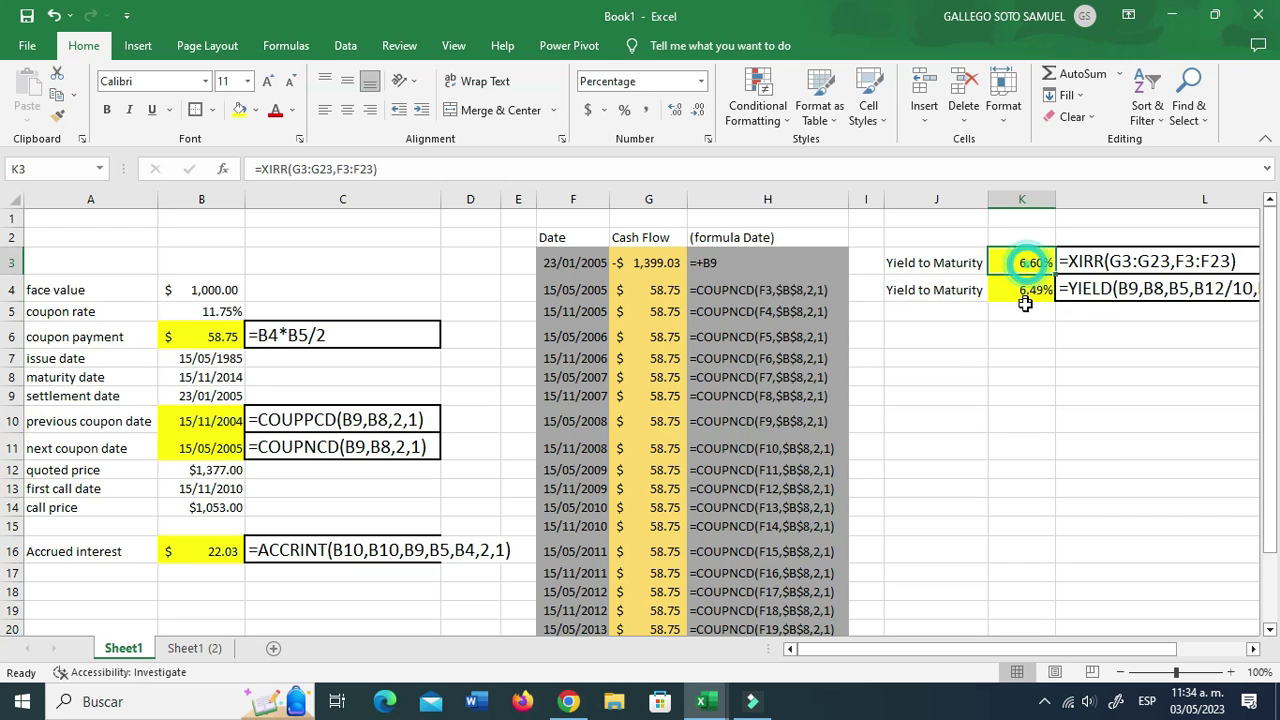
{"action": "left_click", "coordinate": [1022, 291]}
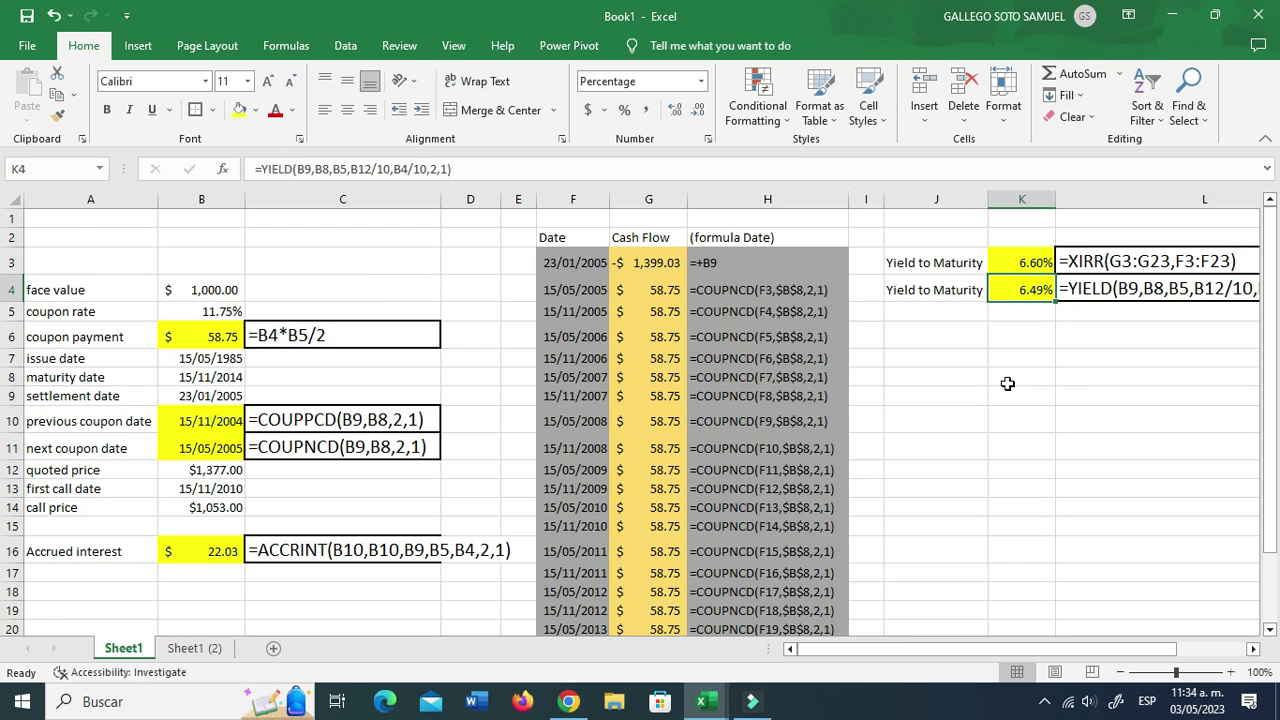
{"action": "left_click_drag", "start_coordinate": [1115, 650], "coordinate": [1149, 652]}
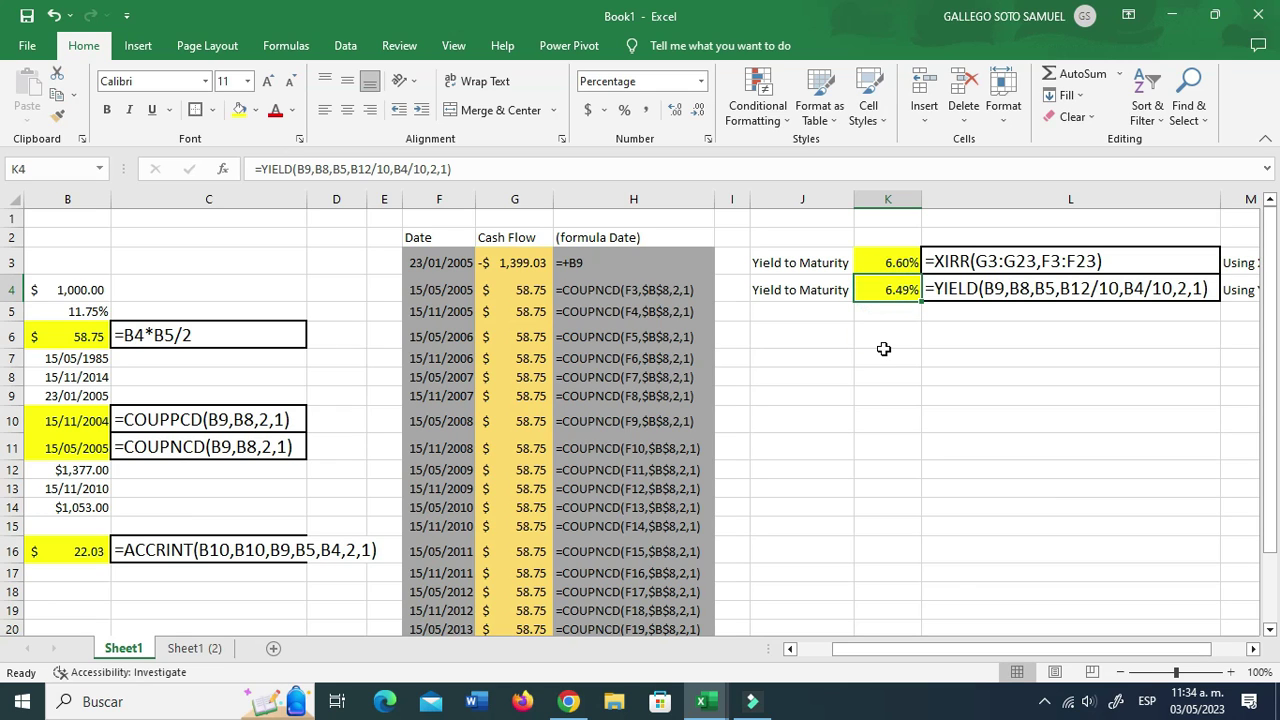
{"action": "left_click", "coordinate": [874, 254]}
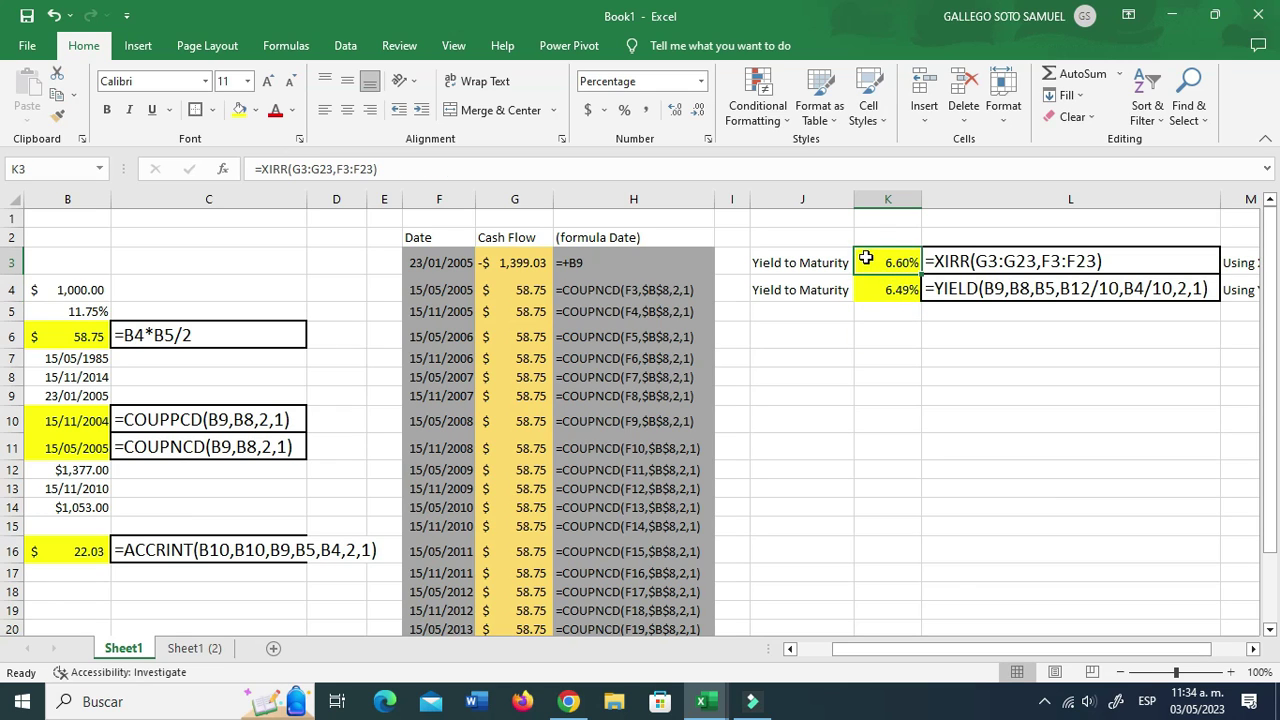
Compare the YIELD result in K4 with the XIRR result in K3 on Sheet1.
{"action": "left_click", "coordinate": [898, 292]}
{"action": "left_click", "coordinate": [905, 265]}
{"action": "left_click", "coordinate": [903, 288]}
{"action": "left_click", "coordinate": [902, 263]}
{"action": "left_click", "coordinate": [972, 472]}
{"action": "left_click", "coordinate": [889, 432]}
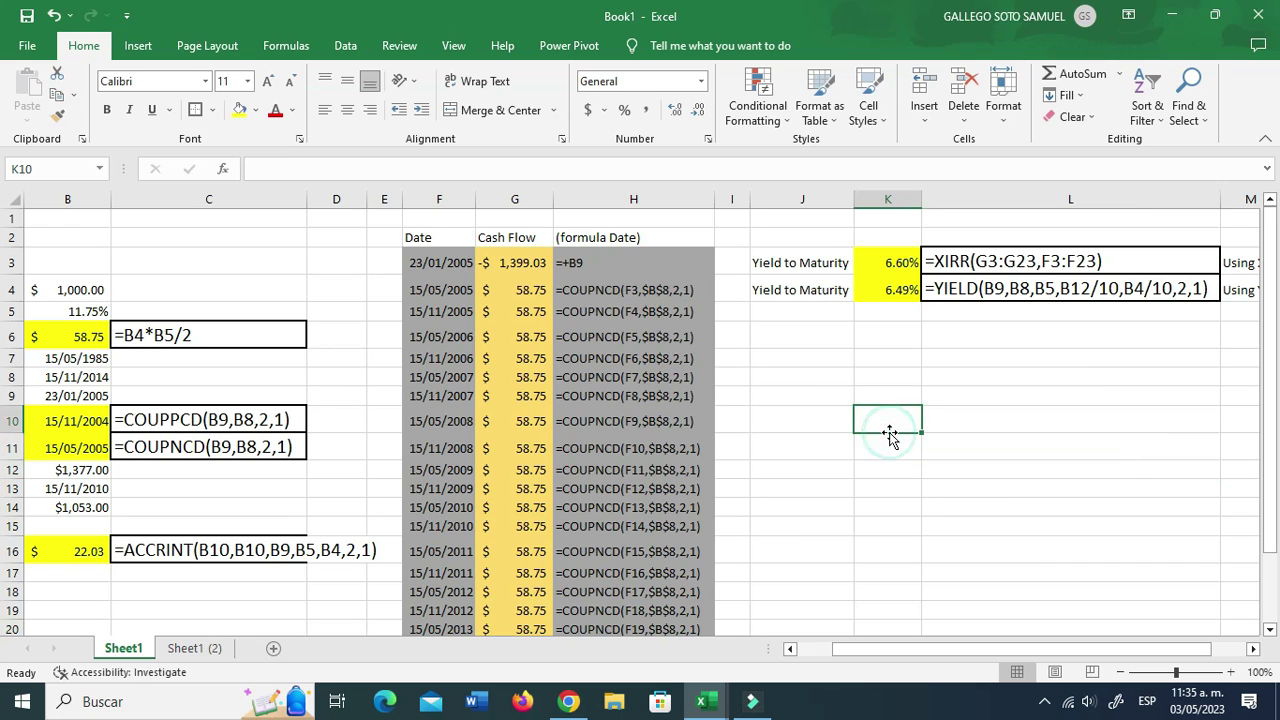
Check the intervals between the first payment dates in the Date column, from F3 down to F10.
{"action": "left_click", "coordinate": [425, 272]}
{"action": "left_click", "coordinate": [428, 287]}
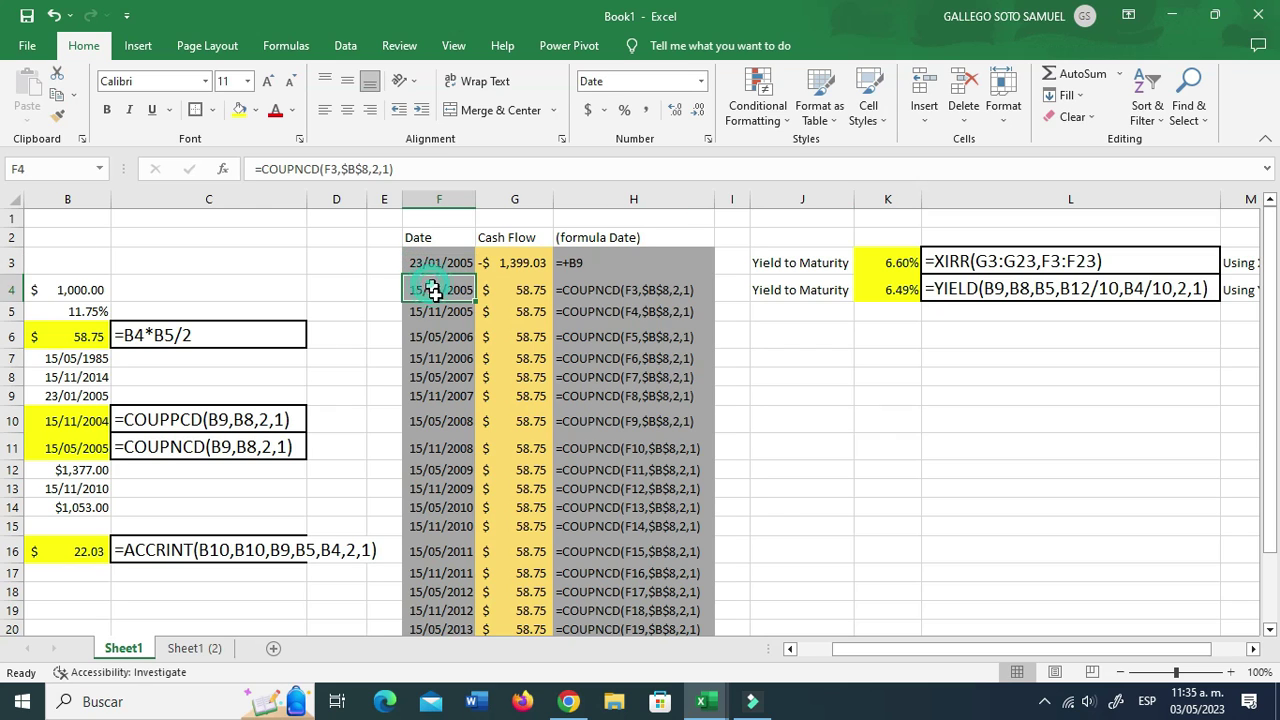
{"action": "left_click", "coordinate": [448, 314]}
{"action": "left_click", "coordinate": [450, 360]}
{"action": "left_click", "coordinate": [449, 378]}
{"action": "left_click", "coordinate": [452, 421]}
{"action": "left_click", "coordinate": [784, 369]}
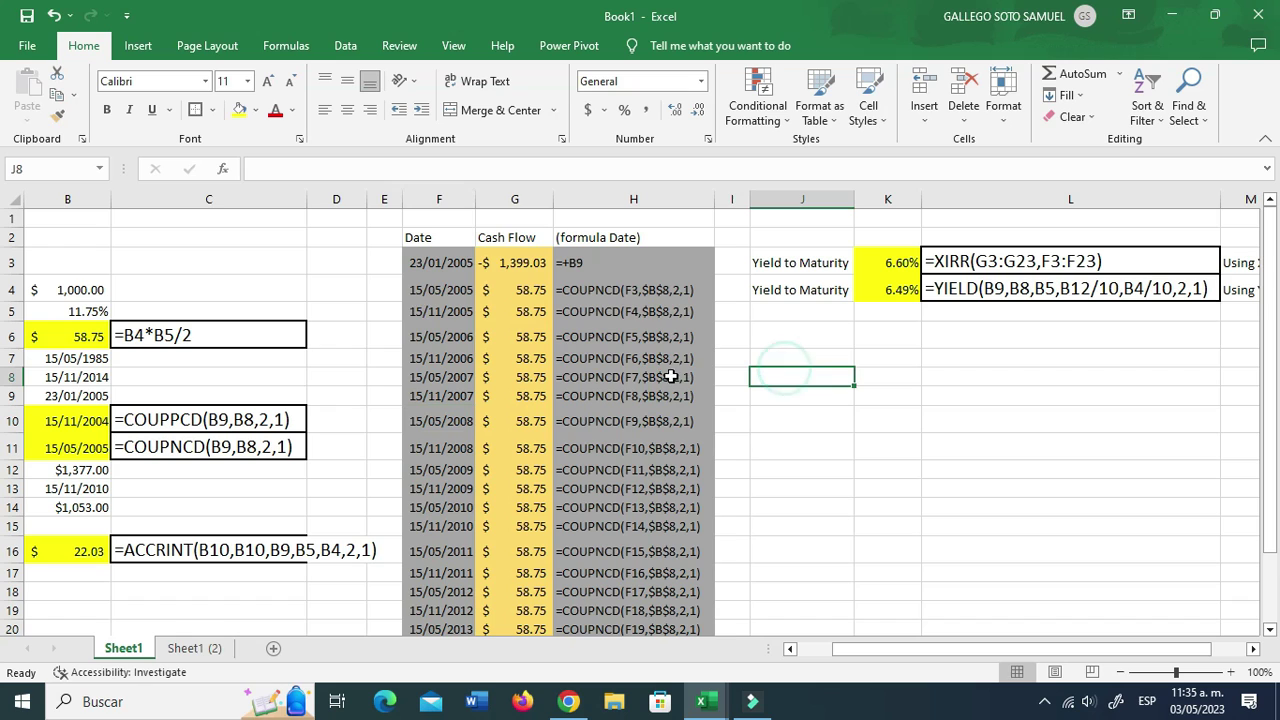
Go through the cash-flow dates from the settlement date in F3 down to F14 and examine their spacing.
{"action": "left_click", "coordinate": [440, 268]}
{"action": "left_click", "coordinate": [435, 291]}
{"action": "left_click", "coordinate": [435, 337]}
{"action": "left_click", "coordinate": [435, 358]}
{"action": "left_click", "coordinate": [435, 377]}
{"action": "left_click", "coordinate": [435, 396]}
{"action": "left_click", "coordinate": [435, 421]}
{"action": "left_click", "coordinate": [437, 448]}
{"action": "left_click", "coordinate": [440, 470]}
{"action": "left_click", "coordinate": [442, 489]}
{"action": "left_click", "coordinate": [440, 507]}
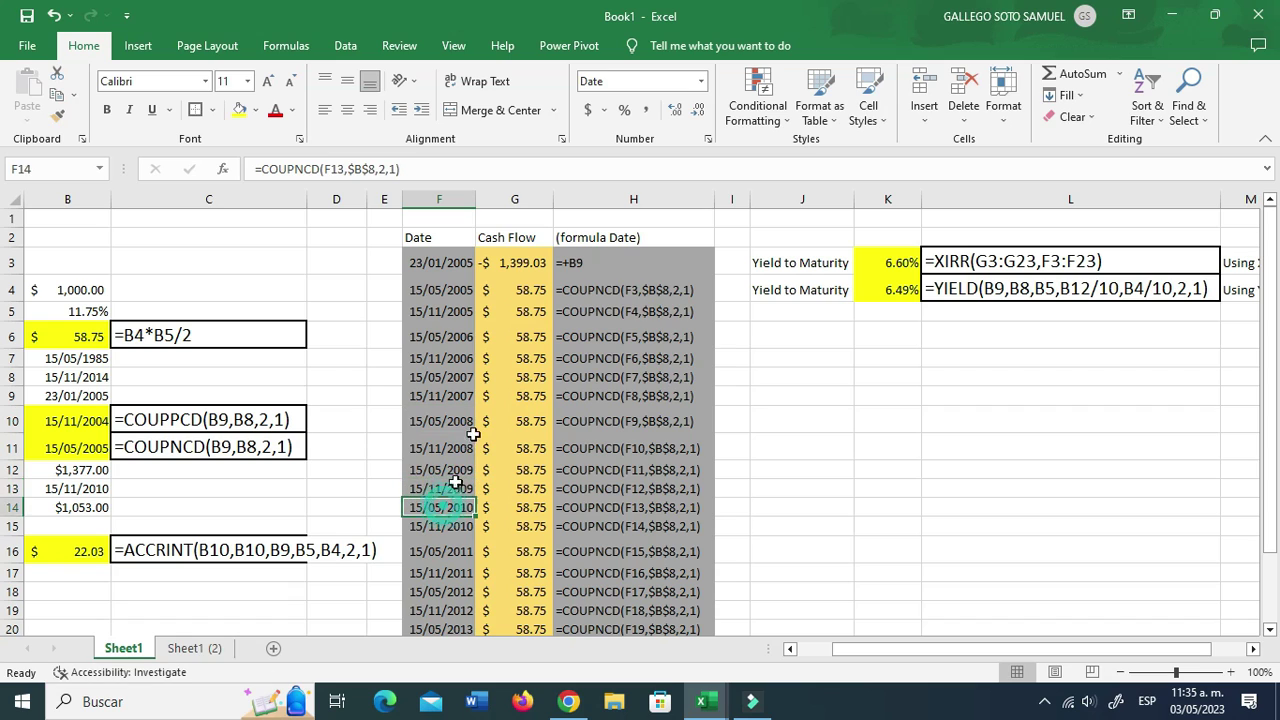
{"action": "left_click", "coordinate": [885, 333]}
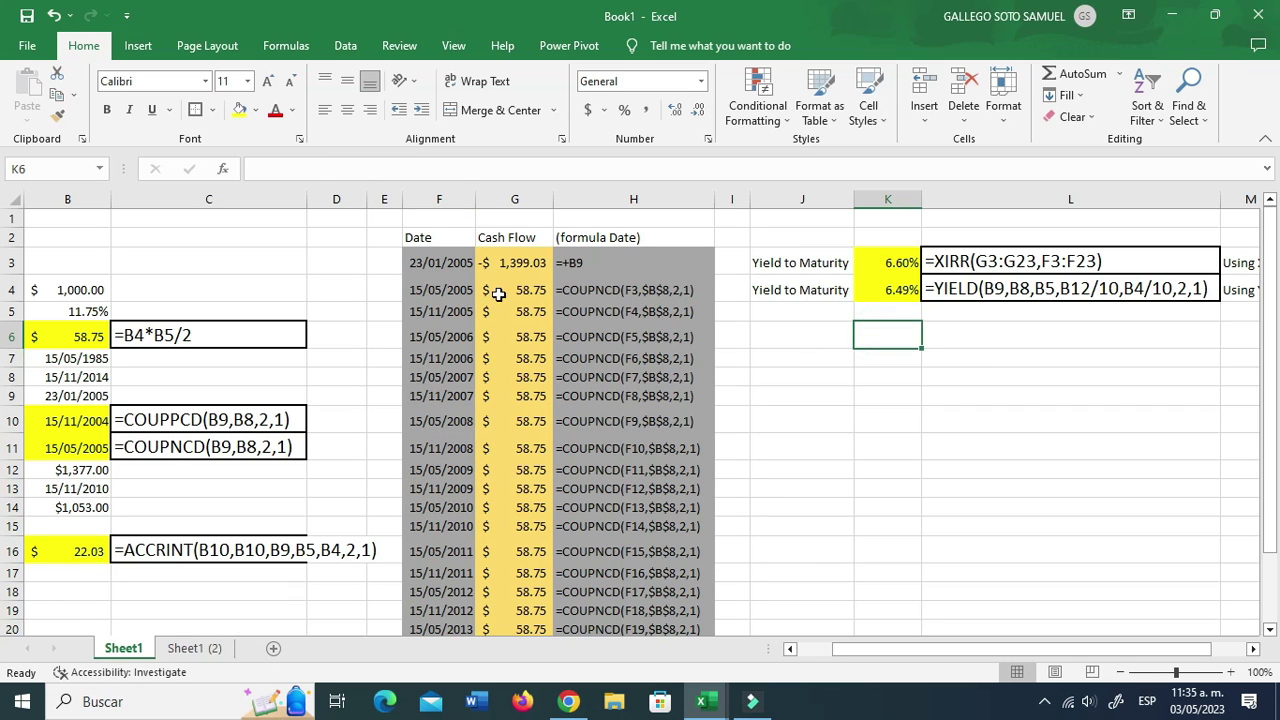
{"action": "left_click", "coordinate": [880, 394]}
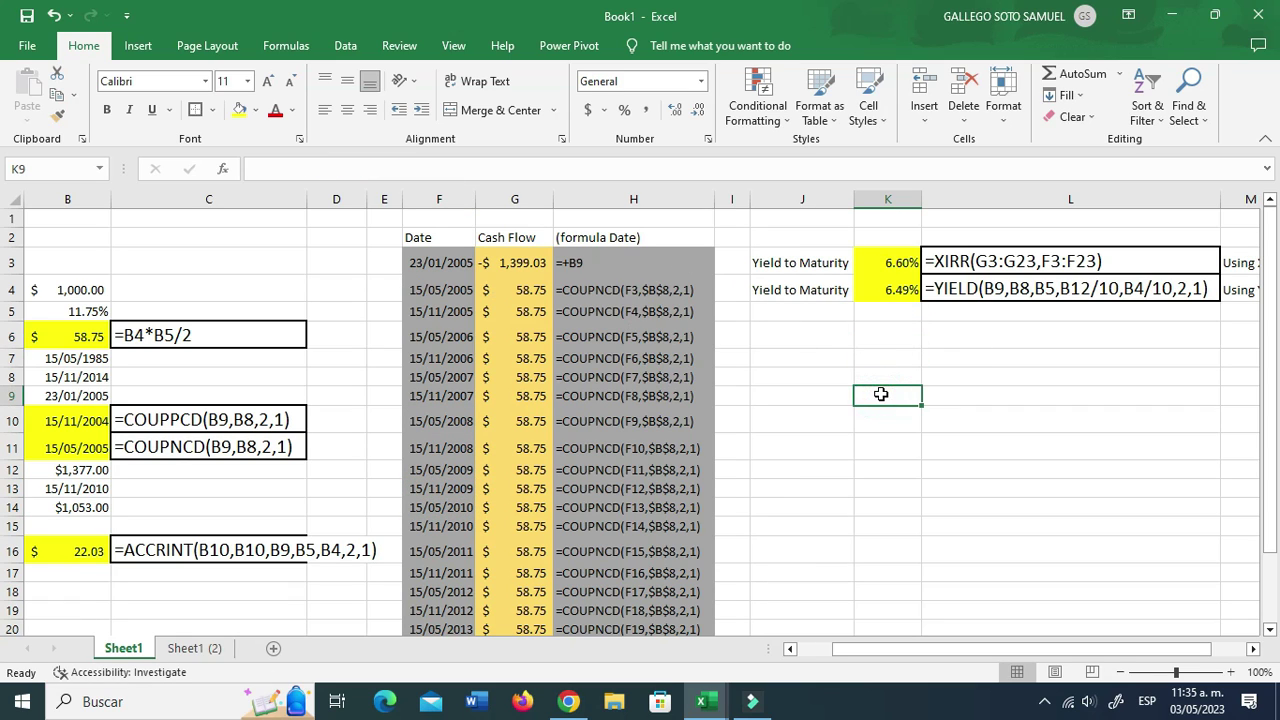
Review the yield formulas in K4 and K3 against the dates in F3:F9, and bring the bond data labels back into view.
{"action": "left_click", "coordinate": [889, 292]}
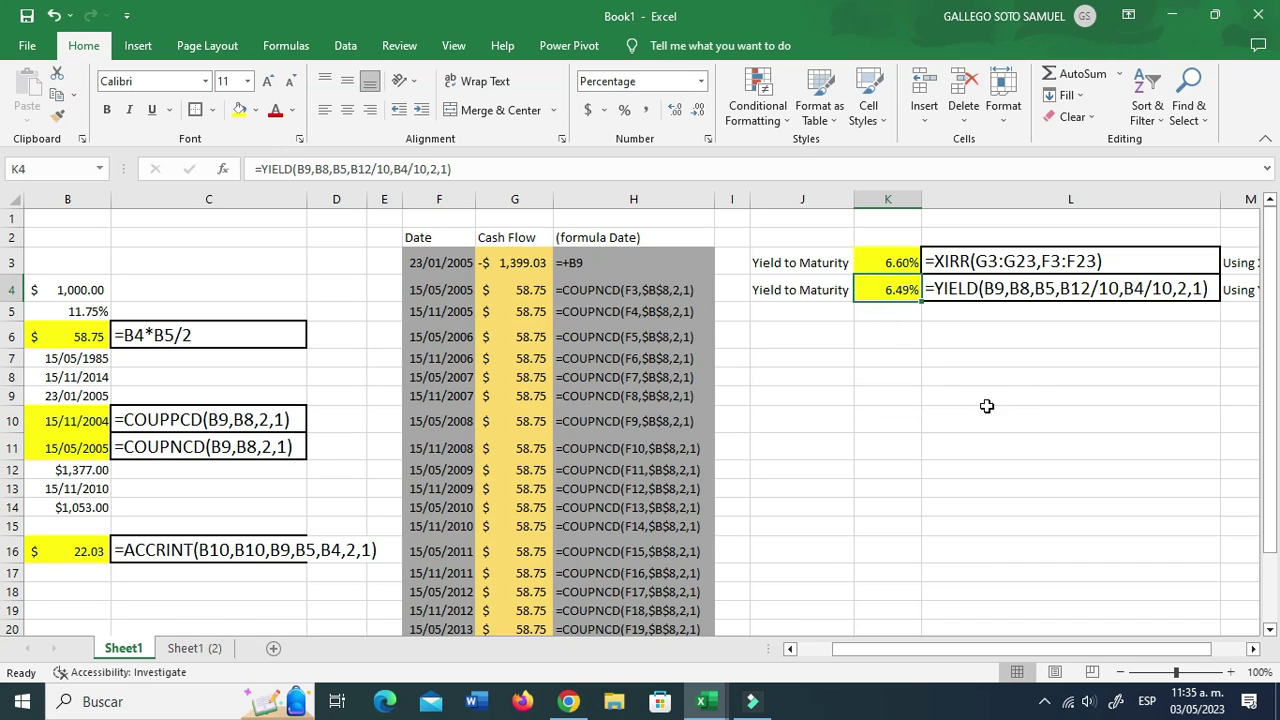
{"action": "left_click", "coordinate": [878, 260]}
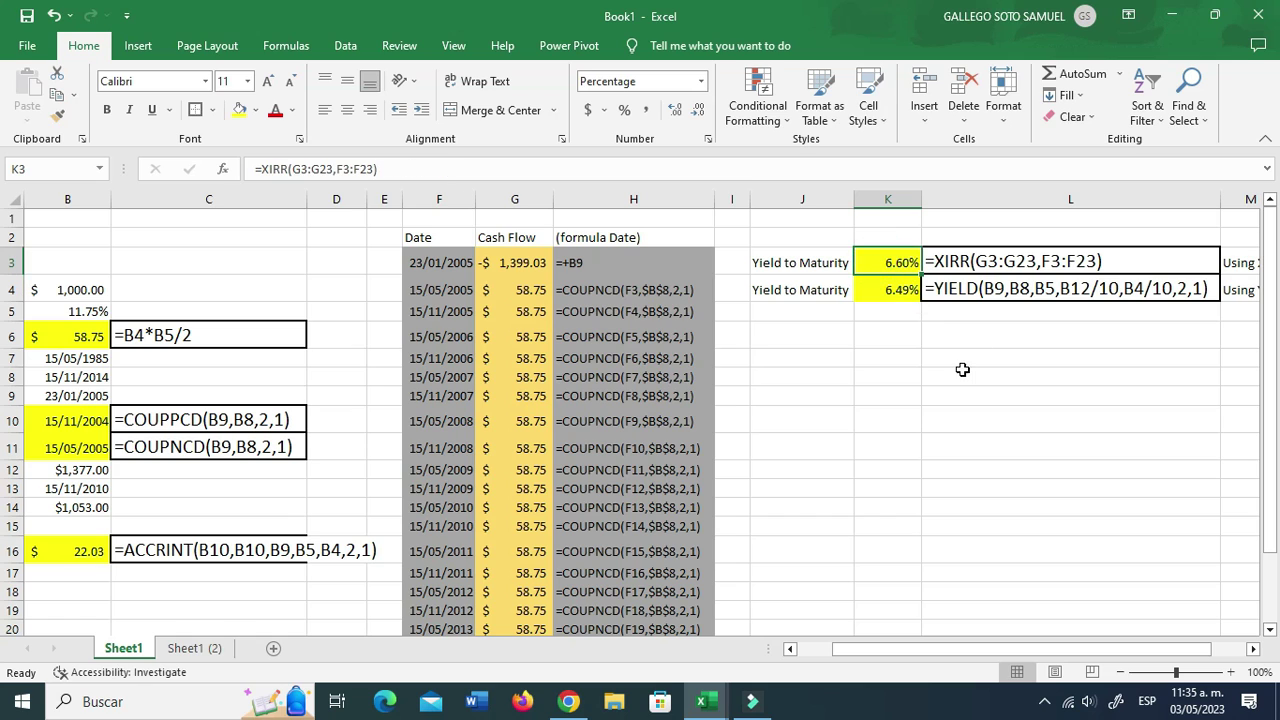
{"action": "left_click_drag", "start_coordinate": [436, 262], "coordinate": [429, 394]}
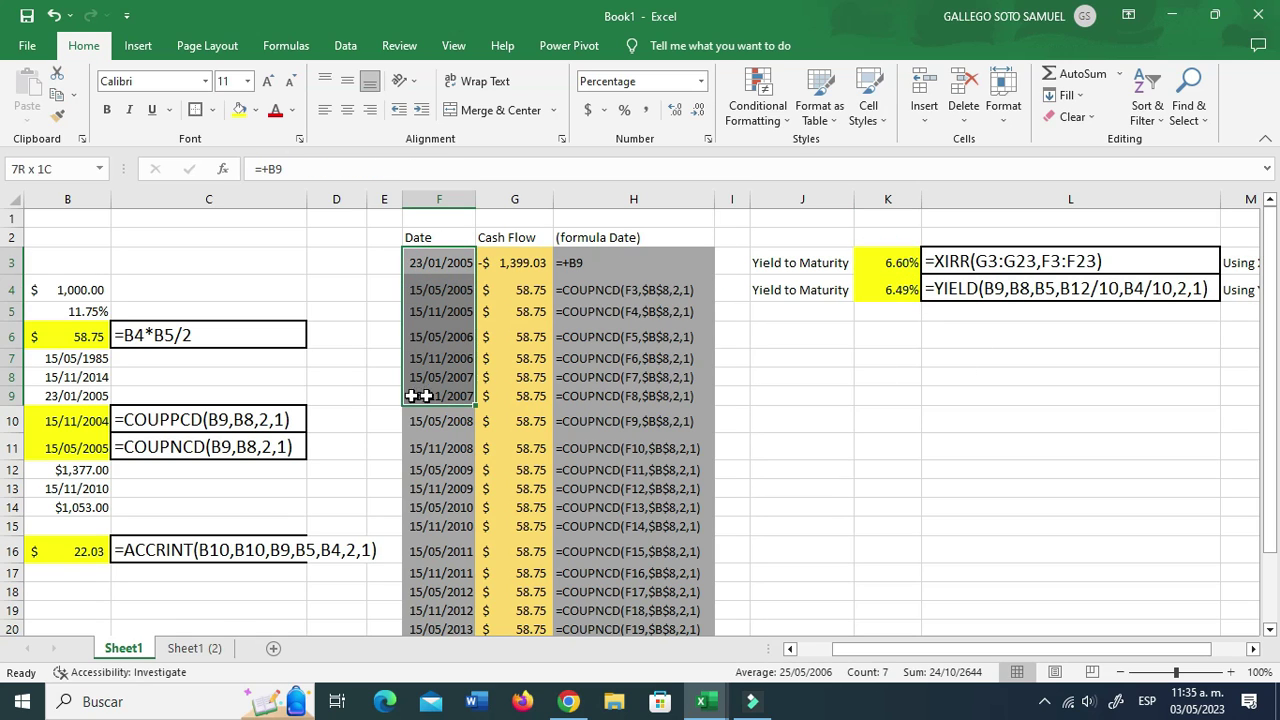
{"action": "left_click", "coordinate": [440, 264]}
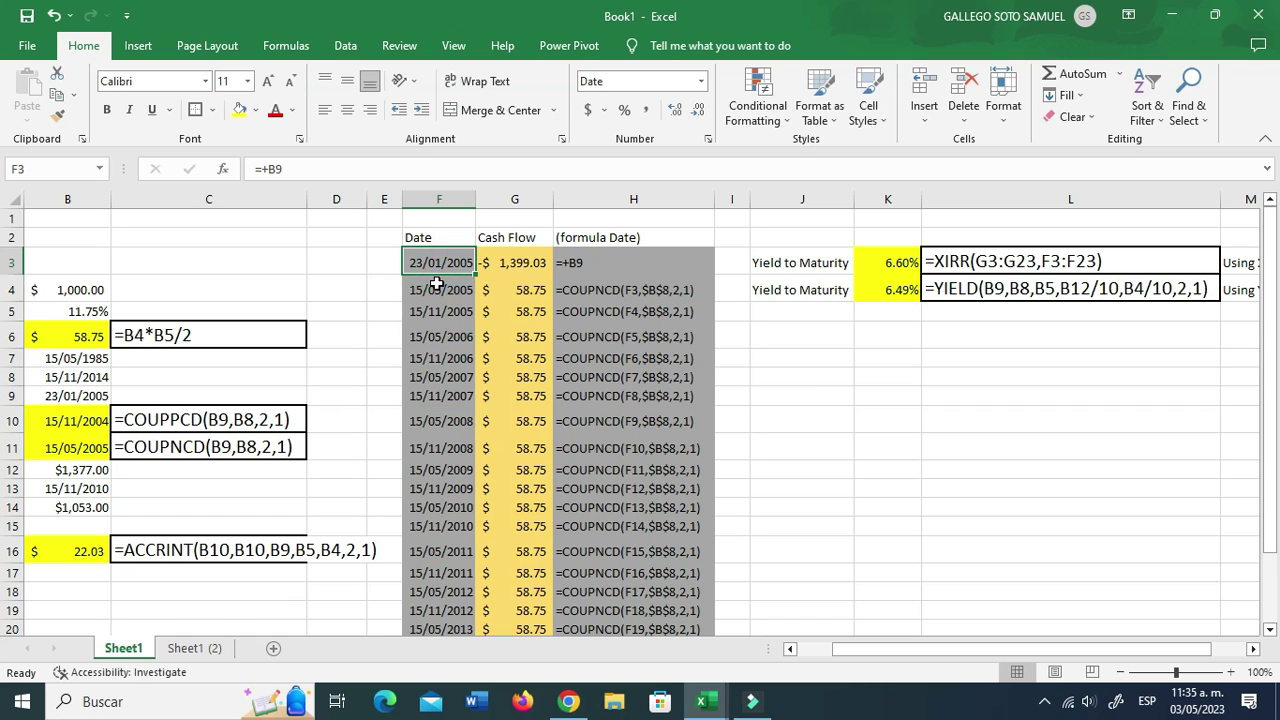
{"action": "left_click", "coordinate": [432, 290]}
{"action": "left_click", "coordinate": [432, 311]}
{"action": "left_click", "coordinate": [435, 338]}
{"action": "left_click", "coordinate": [437, 358]}
{"action": "left_click", "coordinate": [440, 377]}
{"action": "left_click", "coordinate": [445, 396]}
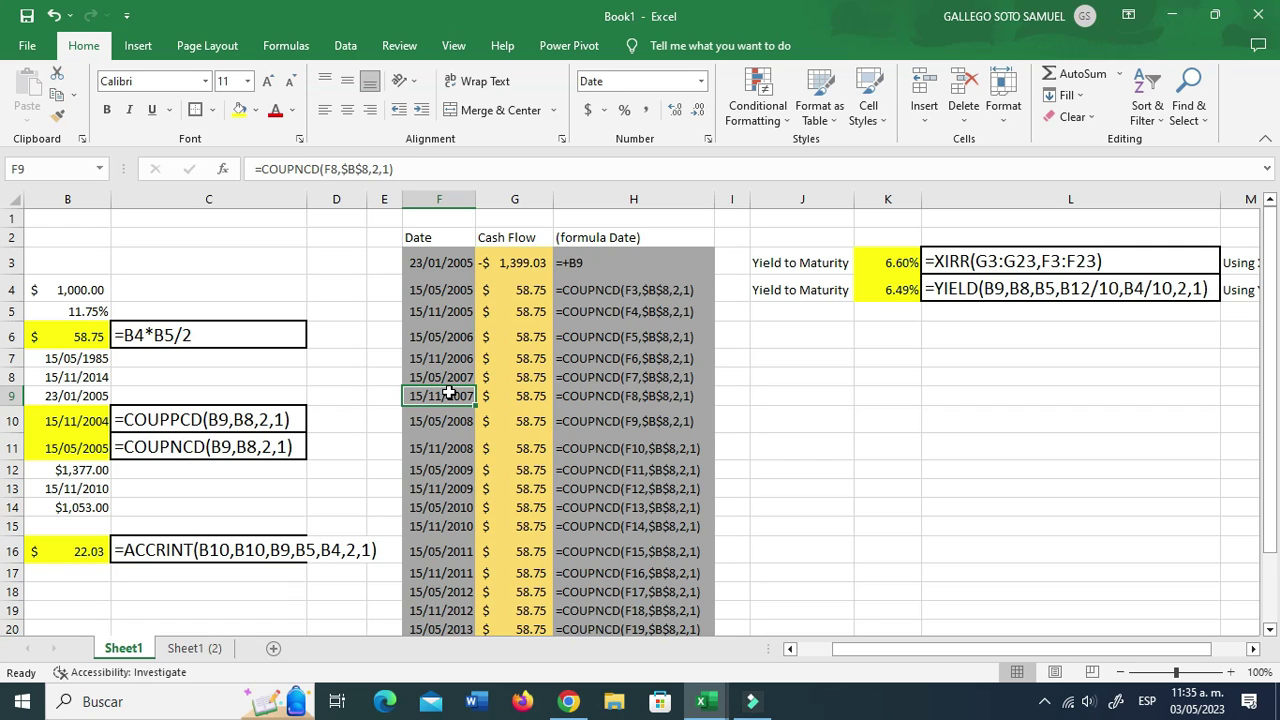
{"action": "left_click", "coordinate": [845, 443]}
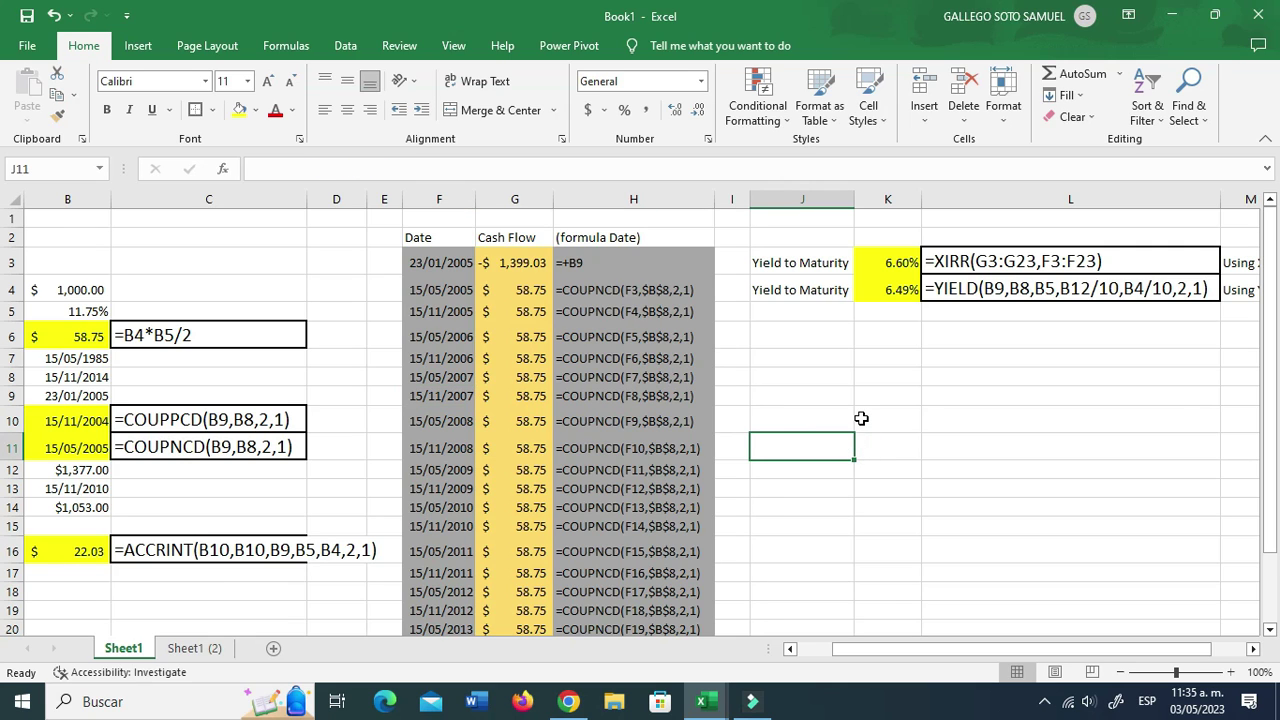
{"action": "left_click_drag", "start_coordinate": [891, 645], "coordinate": [807, 648]}
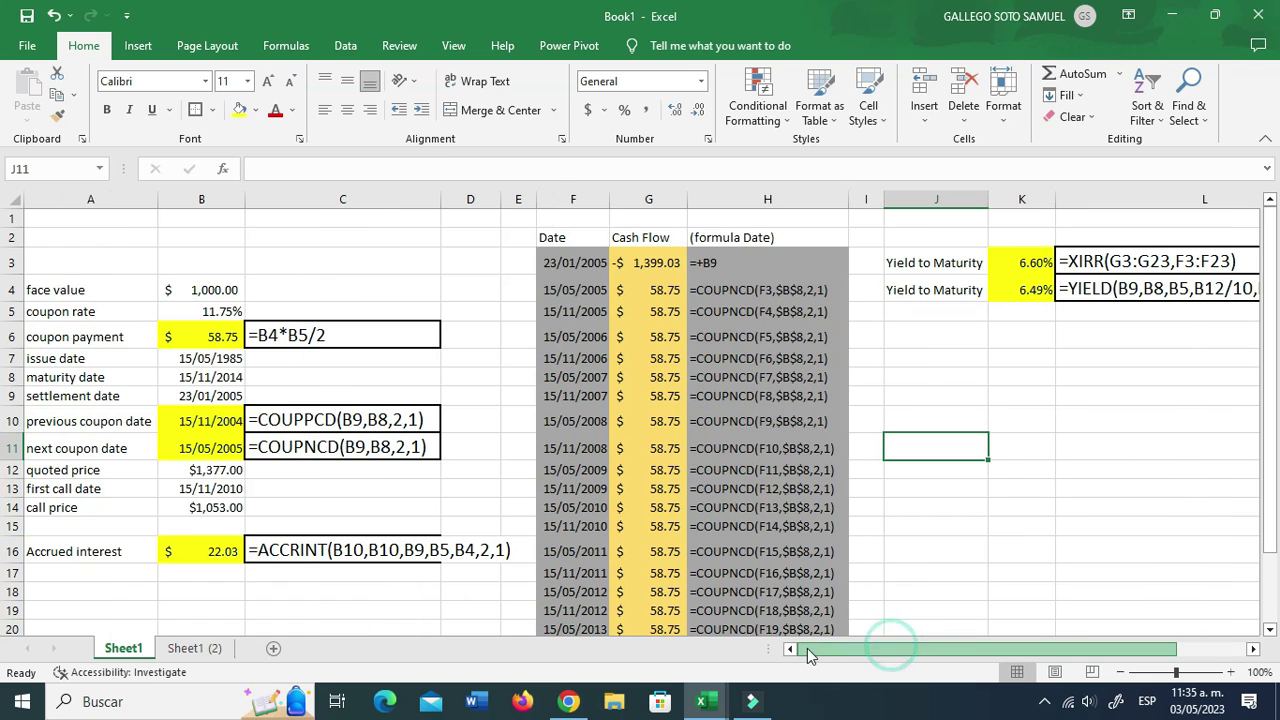
{"action": "left_click", "coordinate": [908, 510]}
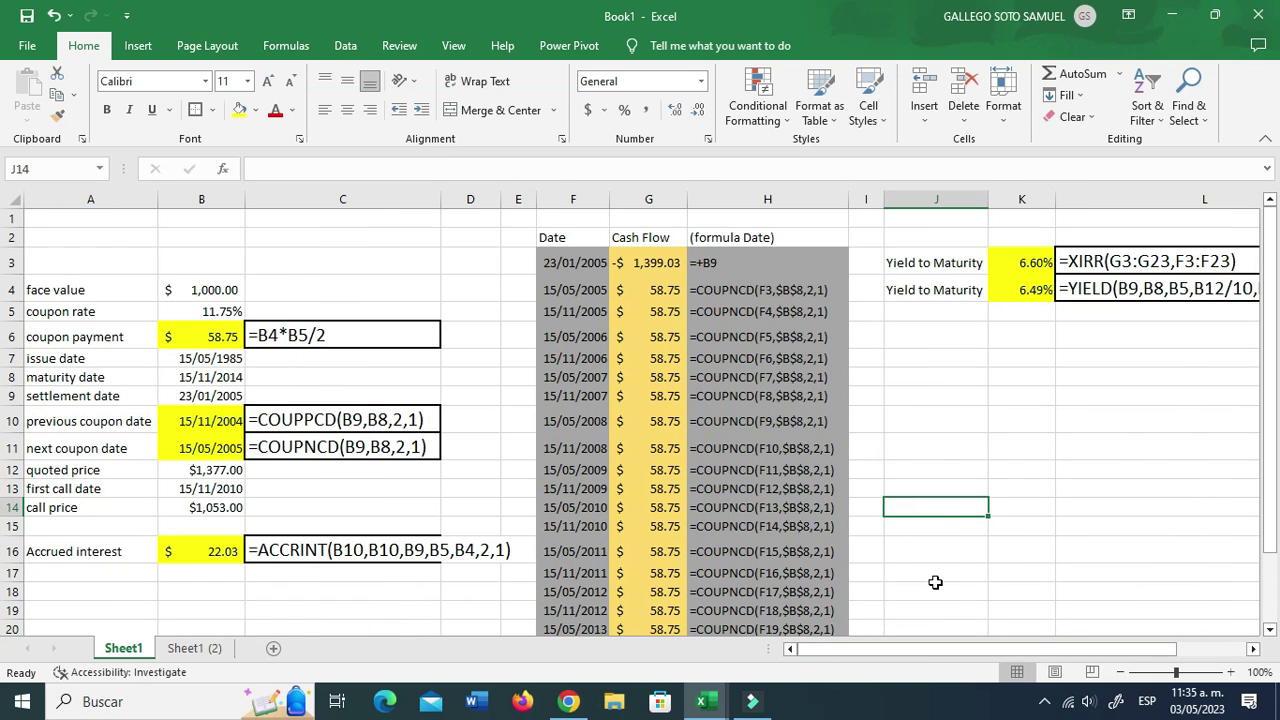